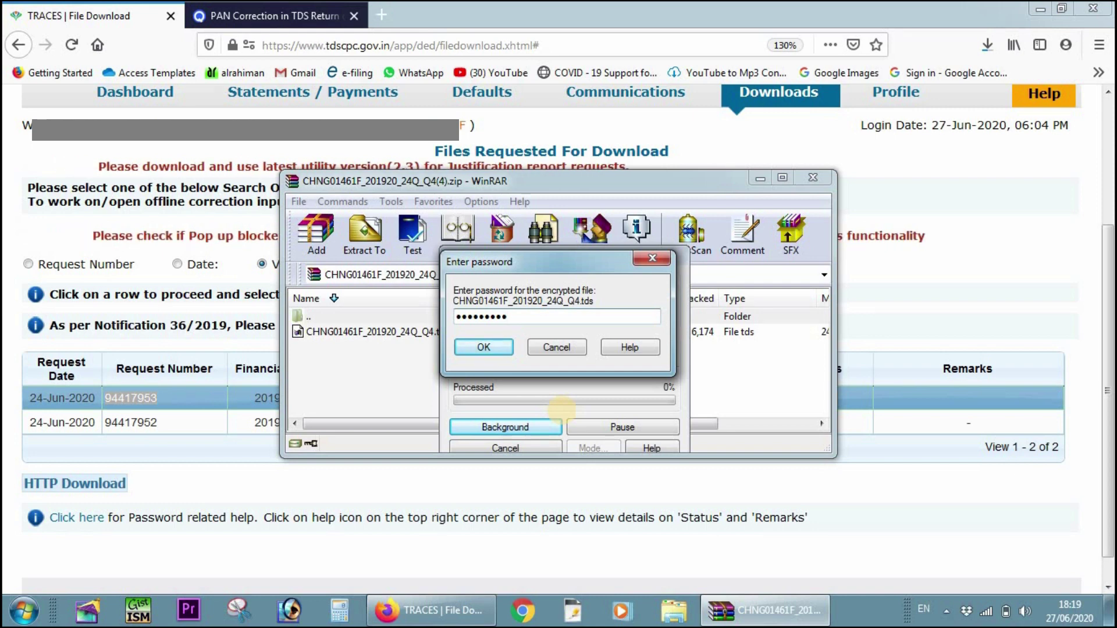
- Enter the zip password to extract the 24Q Q4 .tds file, then close WinRAR
type("*******")
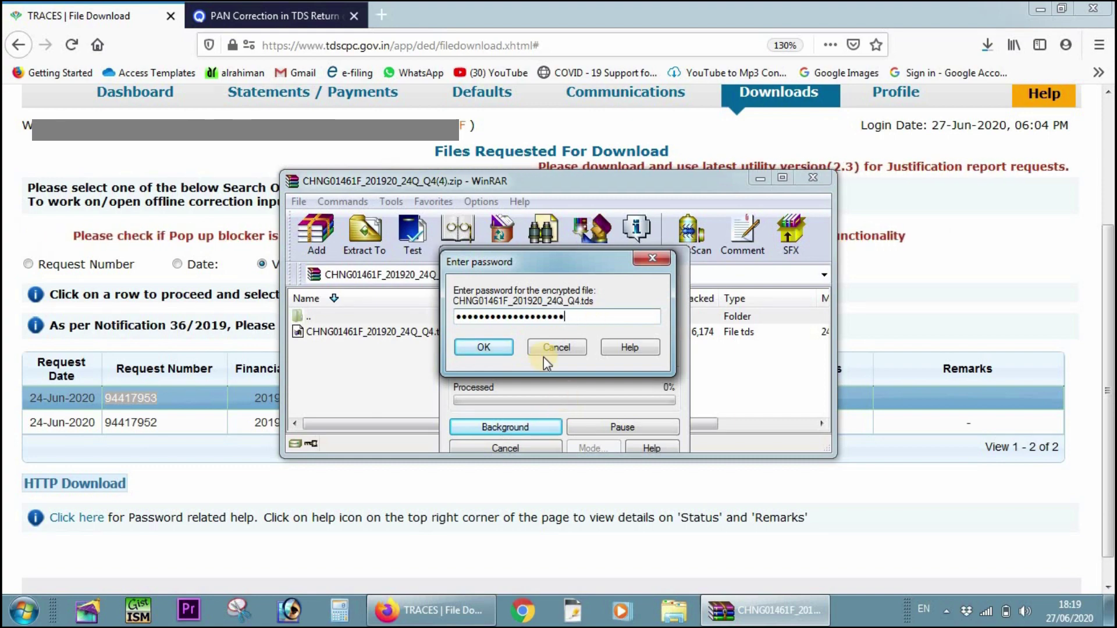
left_click(502, 347)
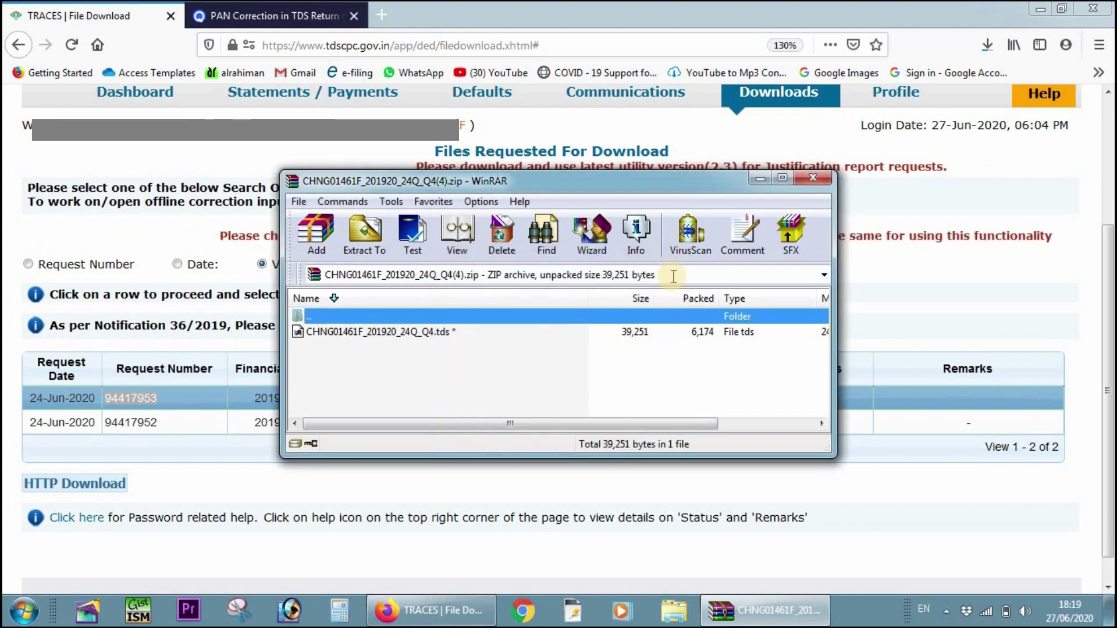
left_click(811, 180)
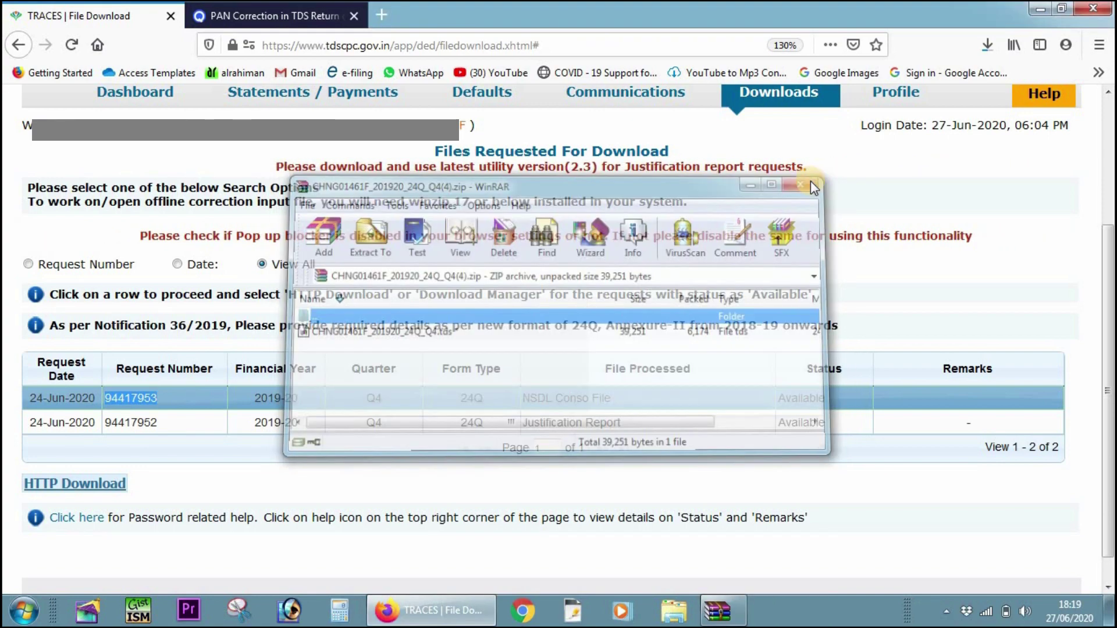
left_click(1041, 7)
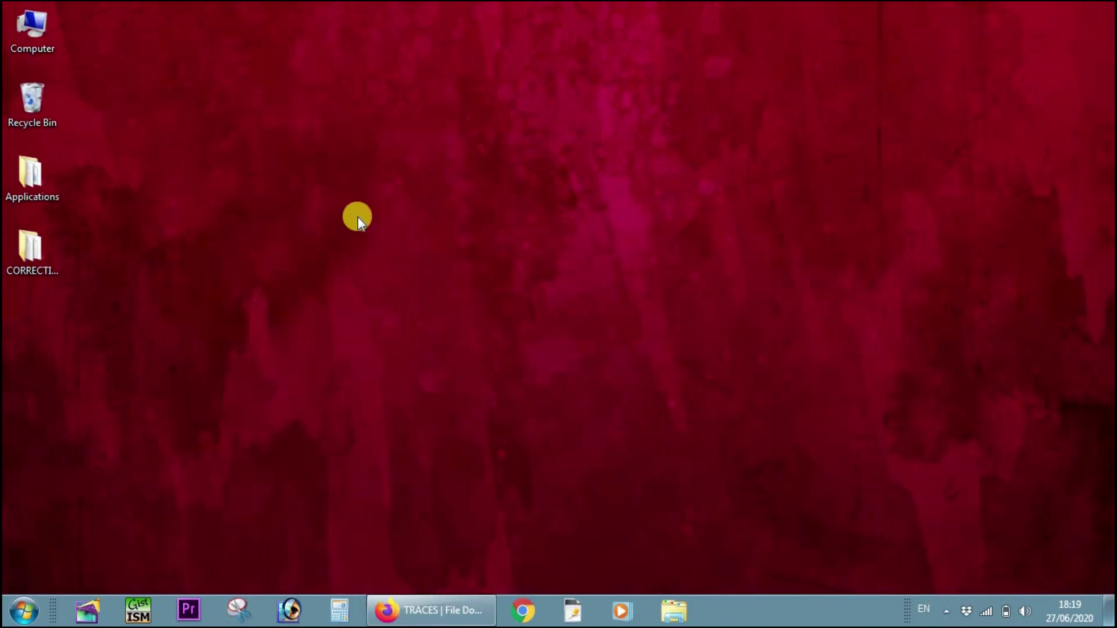
double_click(41, 251)
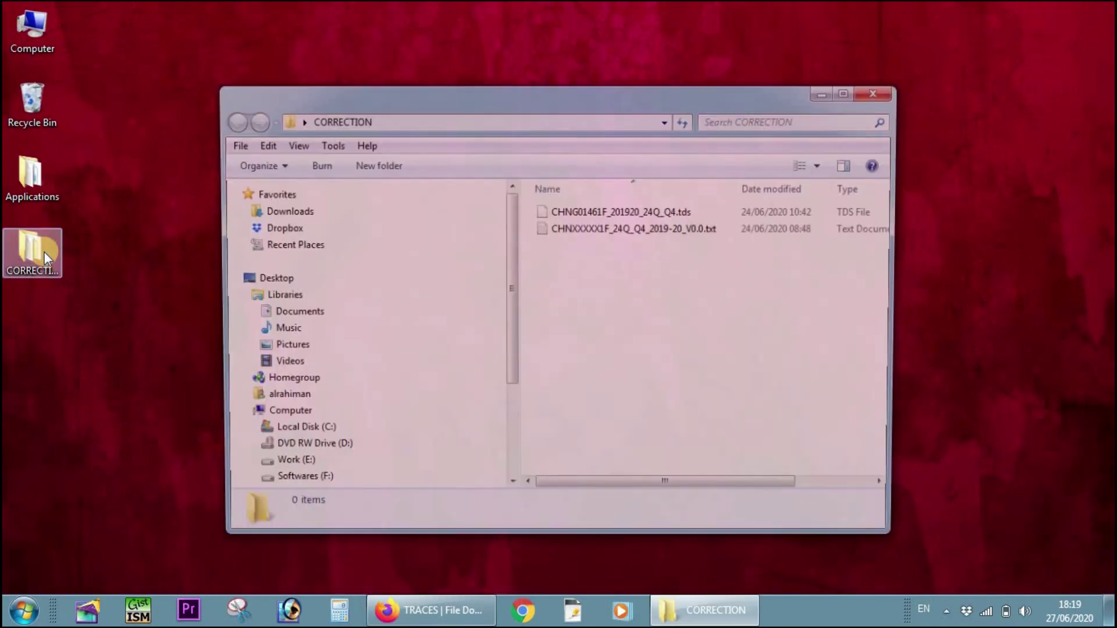
left_click(696, 228)
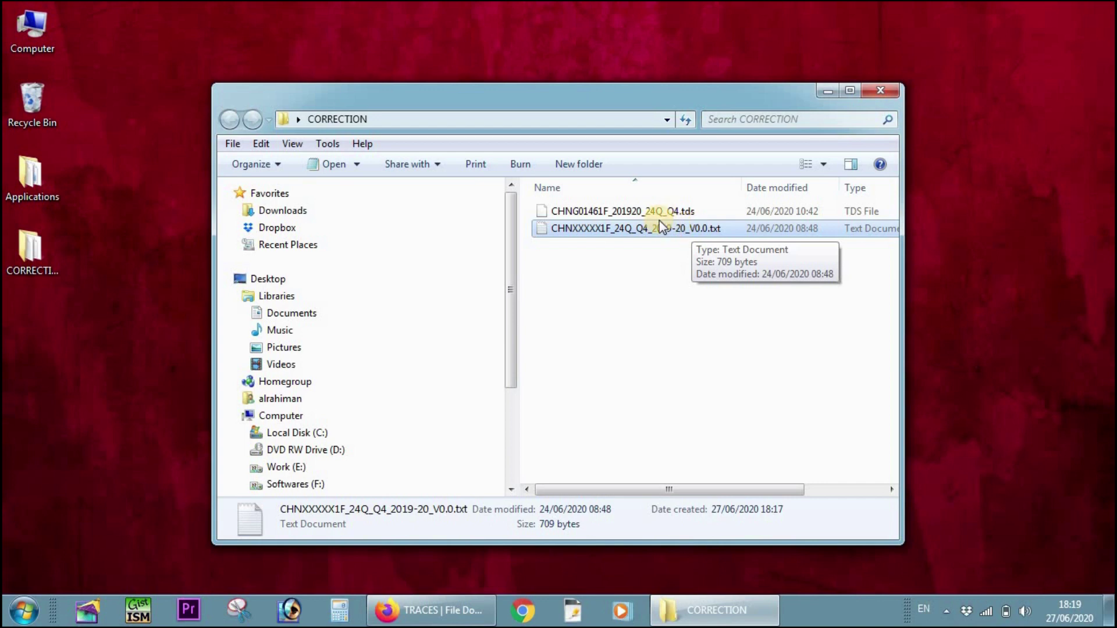
left_click(643, 213)
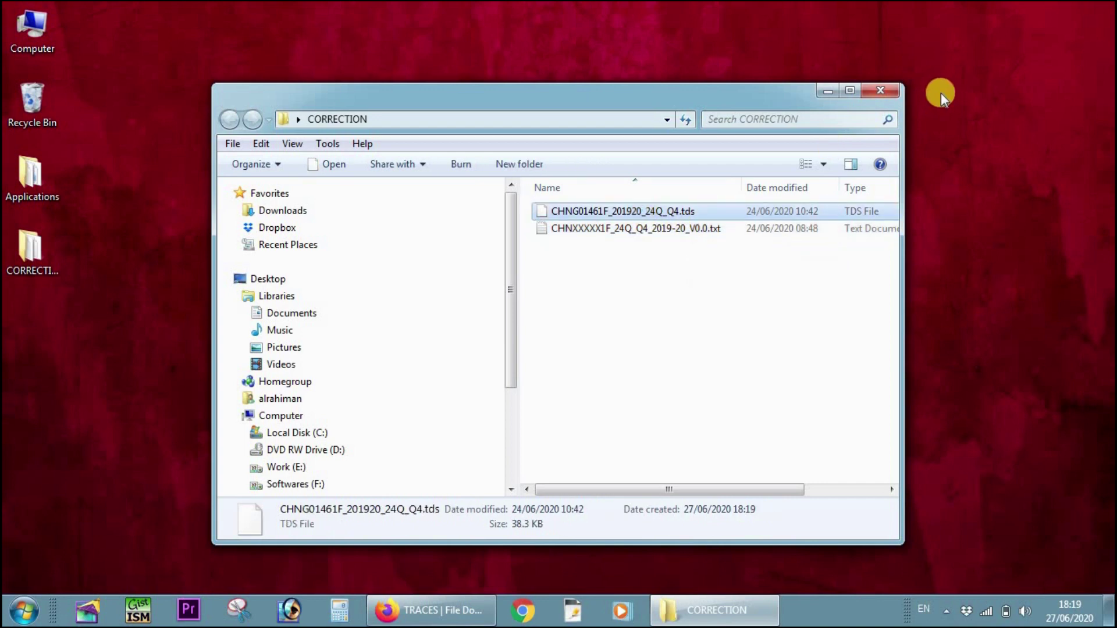
left_click(891, 91)
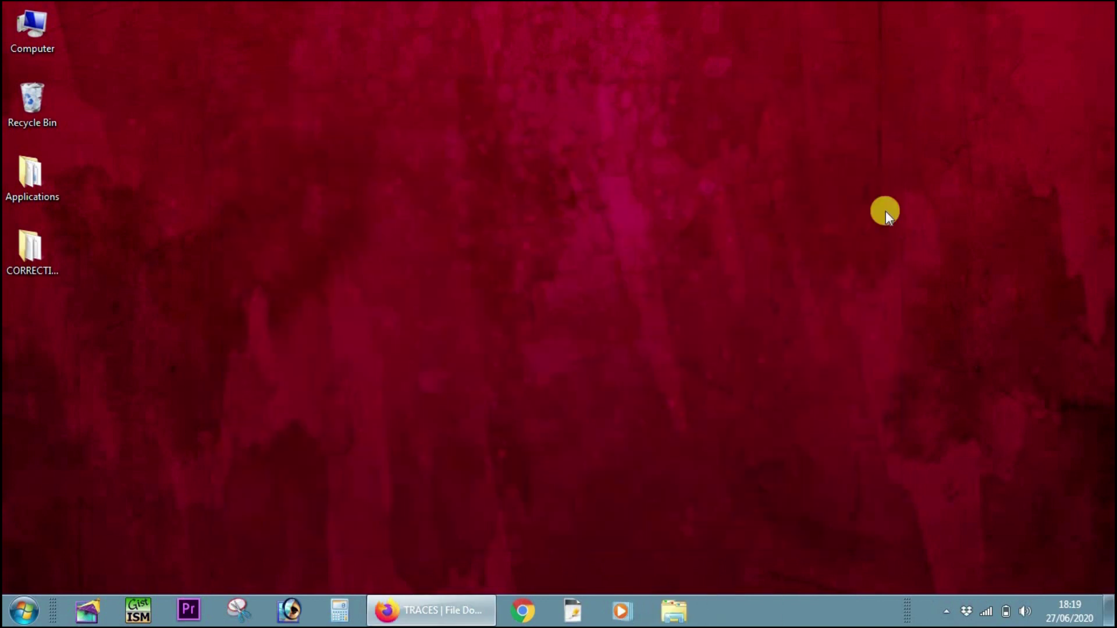
- Go to Downloads > Requested Downloads and follow the 'Click here' utility link
left_click(424, 609)
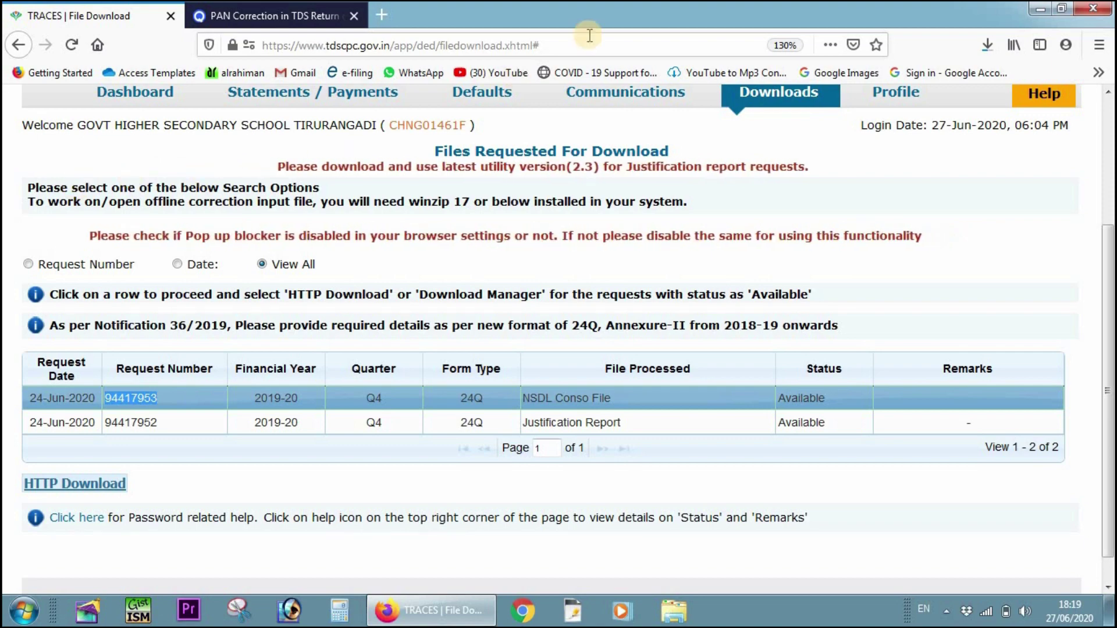
mouse_move(773, 96)
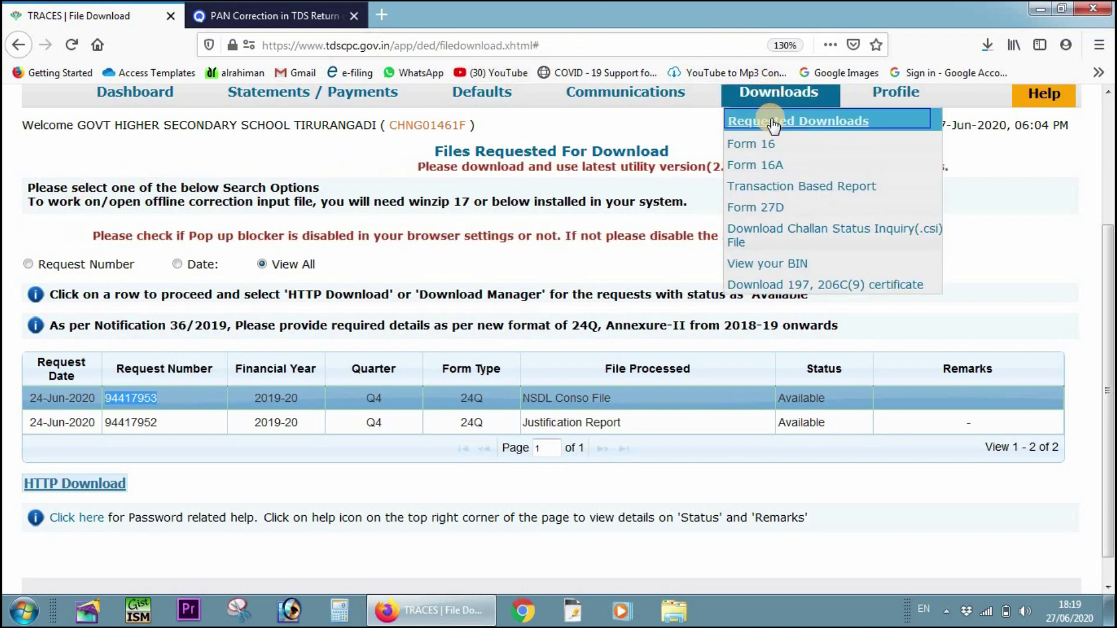
left_click(773, 123)
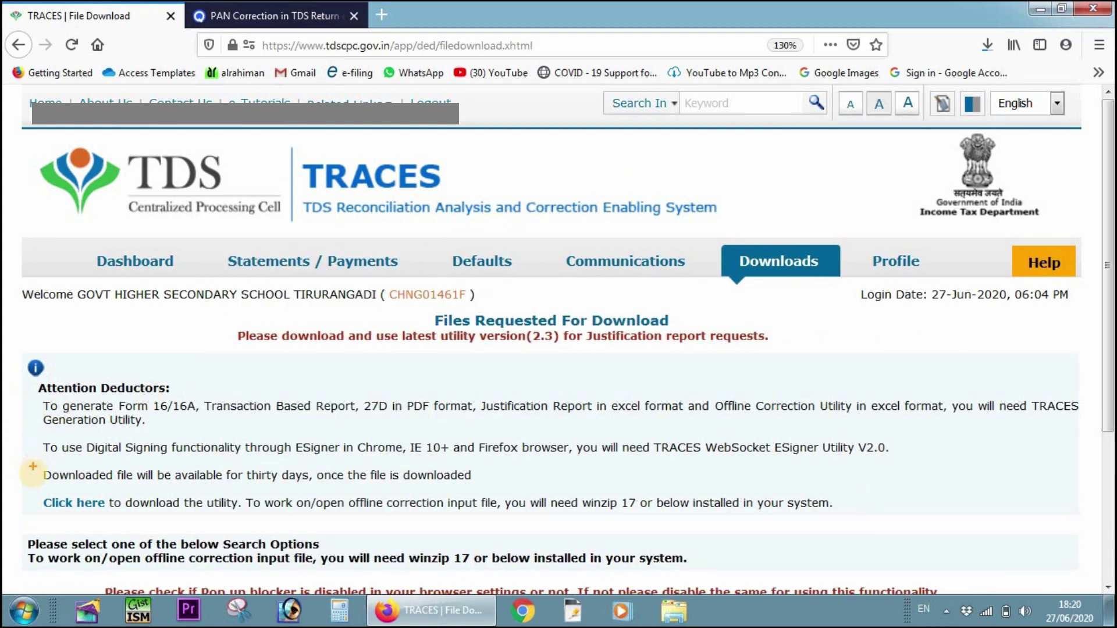
mouse_move(33, 493)
left_mouse_down()
mouse_move(73, 517)
mouse_move(115, 517)
left_mouse_up()
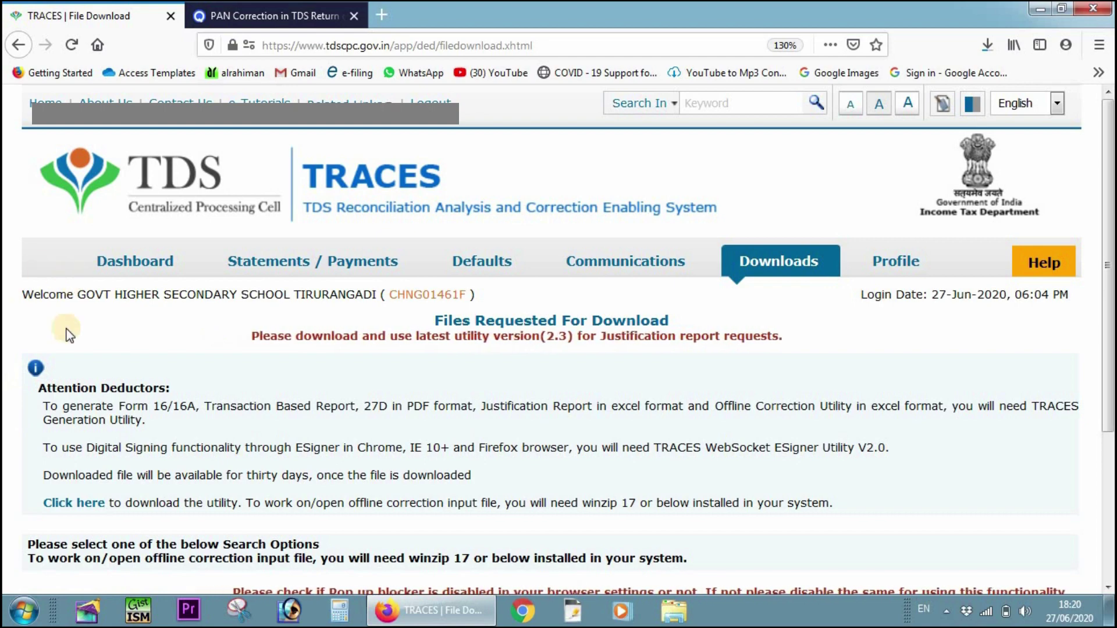
left_click(80, 502)
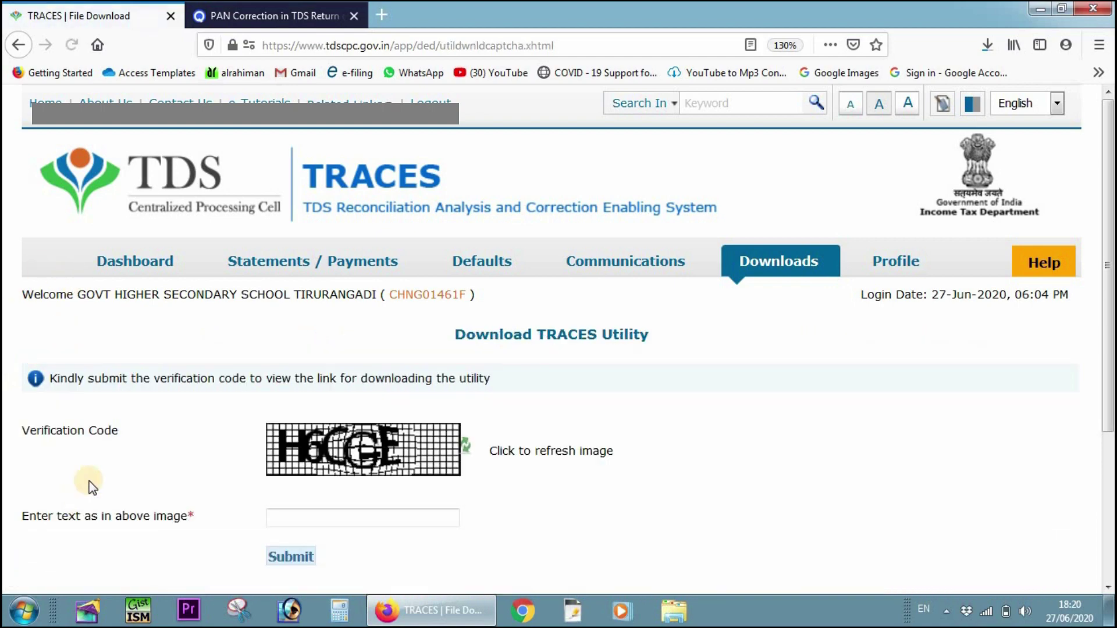
- Enter the captcha verification code and submit it to reveal the utility download links
scroll(348, 372, "down", 3)
left_click(371, 321)
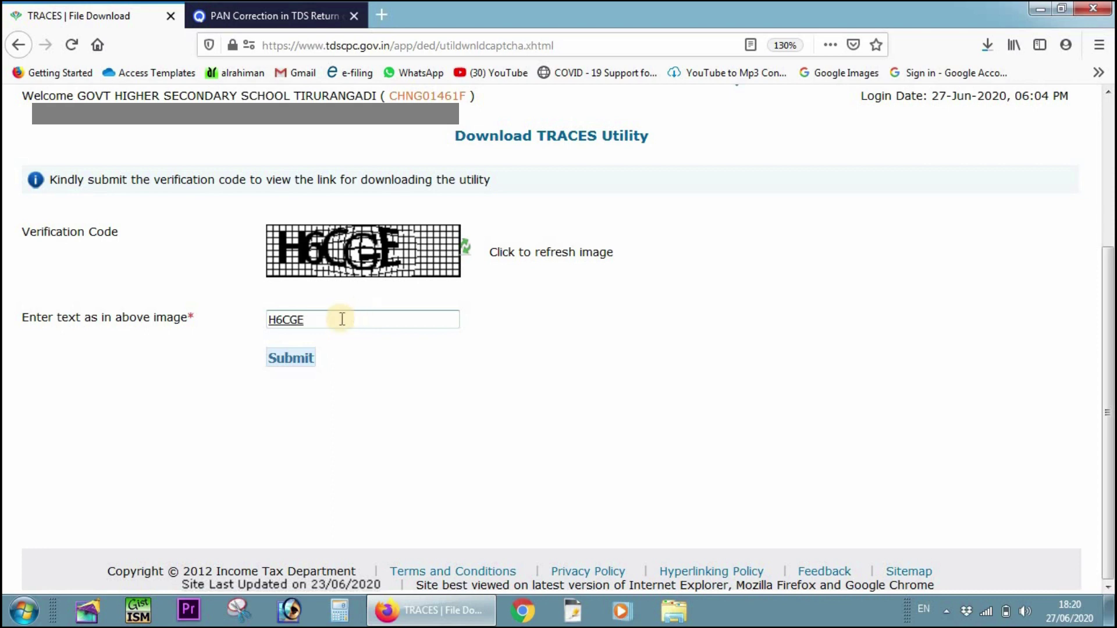
left_click(299, 357)
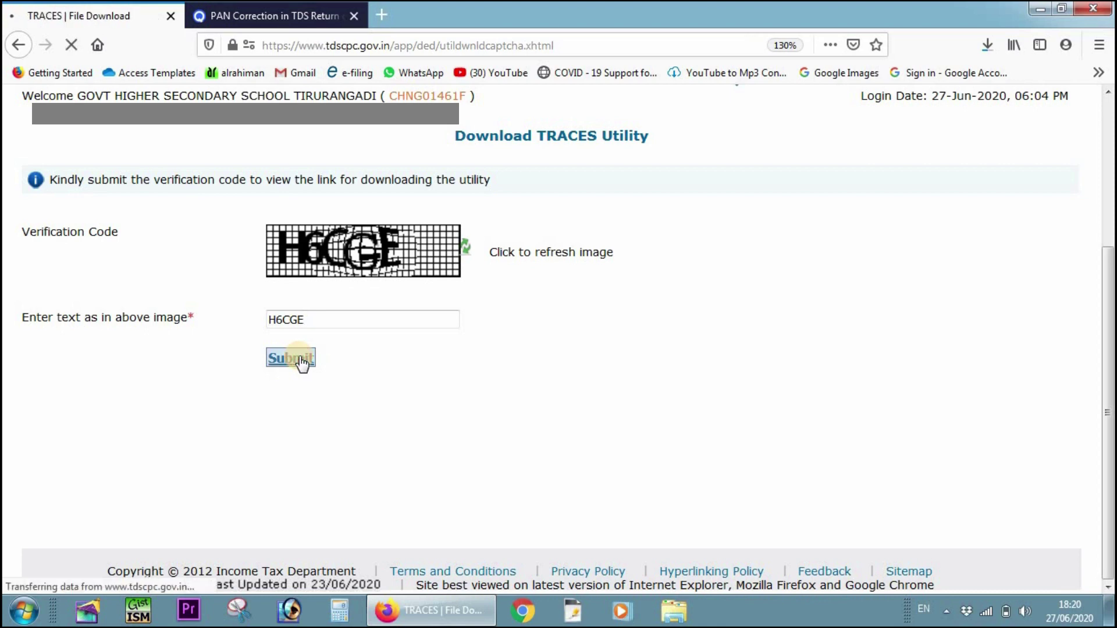
scroll(309, 355, "down", 4)
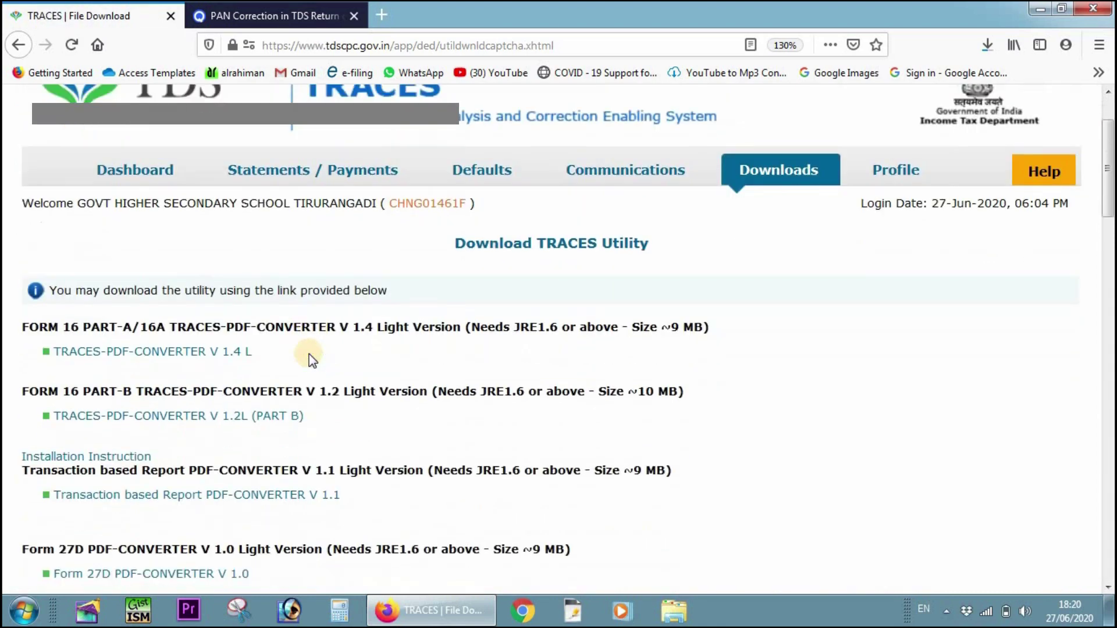
- Download the TRACES Justification Report Generation Utility V 2.3 zip and show Firefox's downloads list
left_click(311, 355)
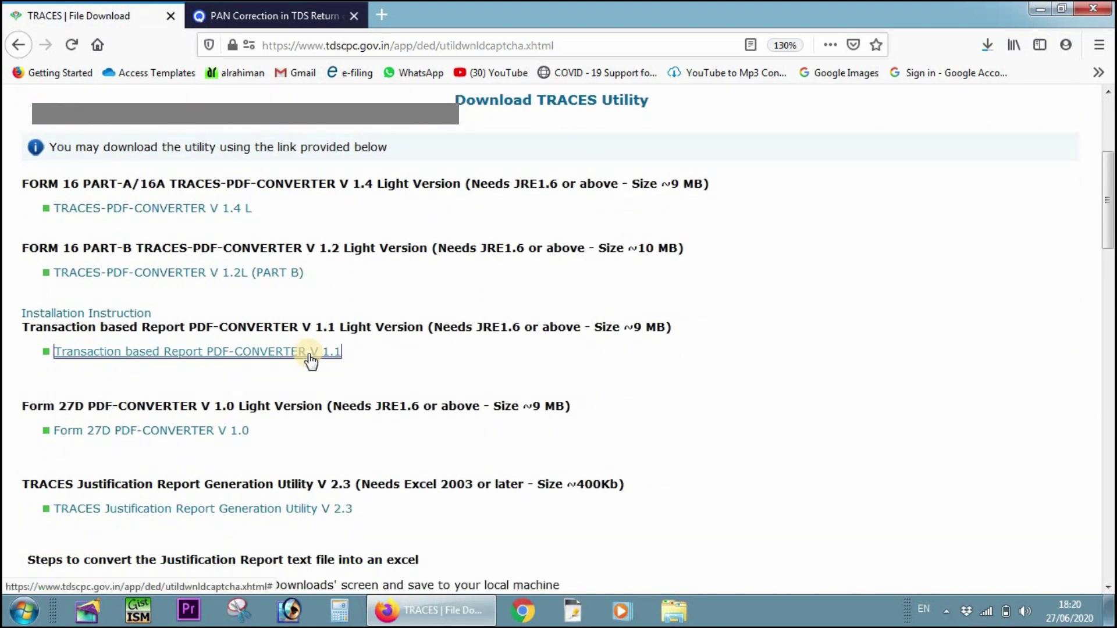
scroll(233, 337, "down", 2)
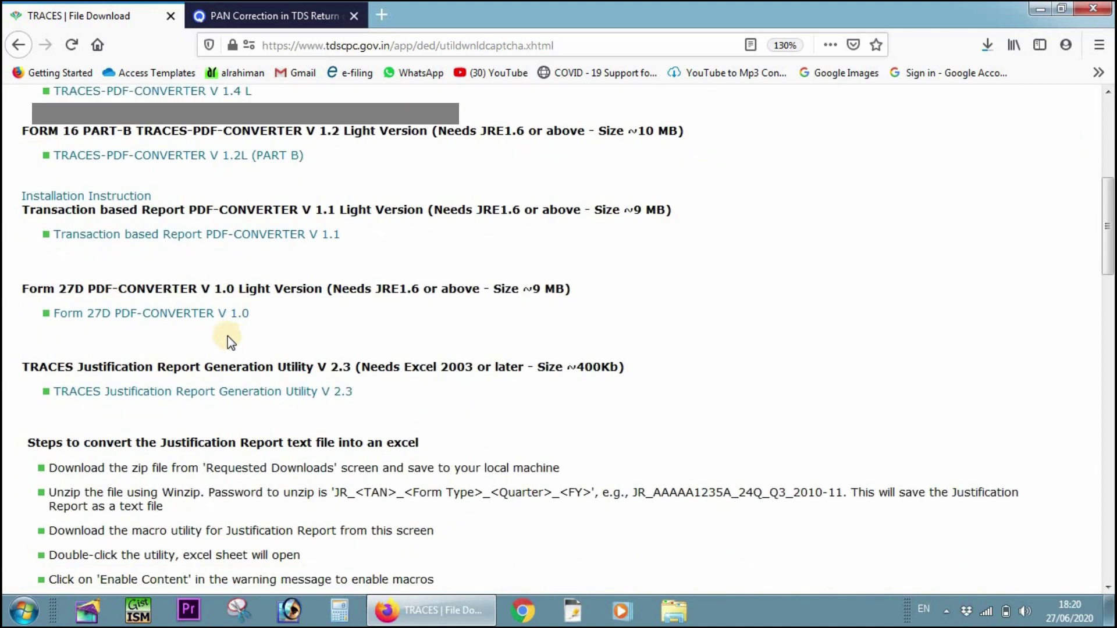
scroll(221, 337, "down", 2)
left_click(87, 275)
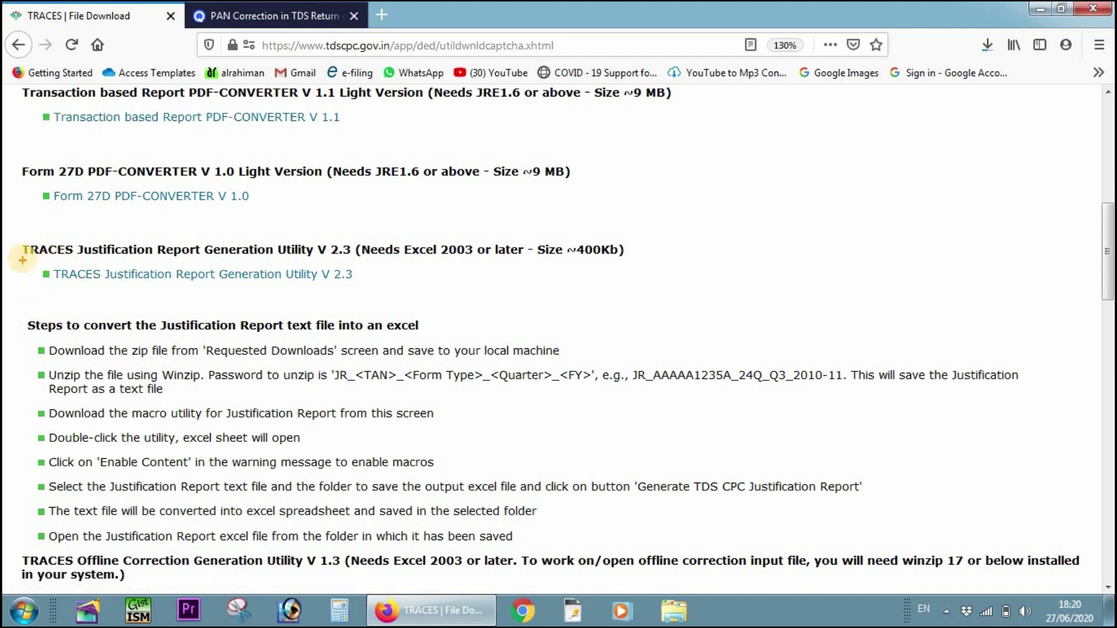
mouse_move(13, 240)
left_mouse_down()
mouse_move(38, 278)
mouse_move(399, 294)
mouse_move(384, 291)
left_mouse_up()
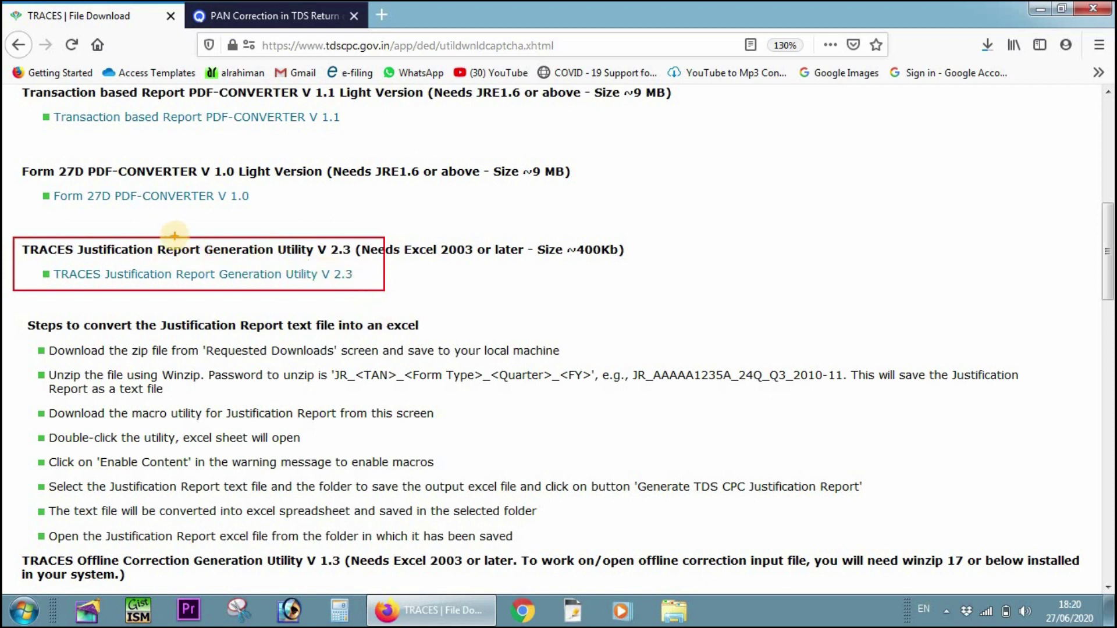
key("Escape")
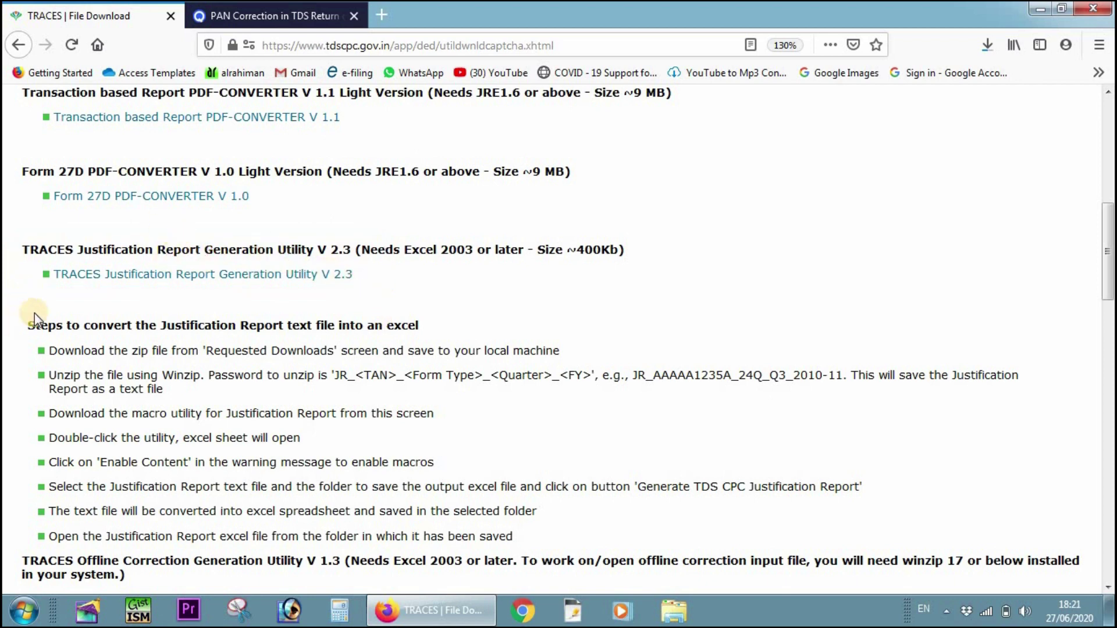
left_click(96, 278)
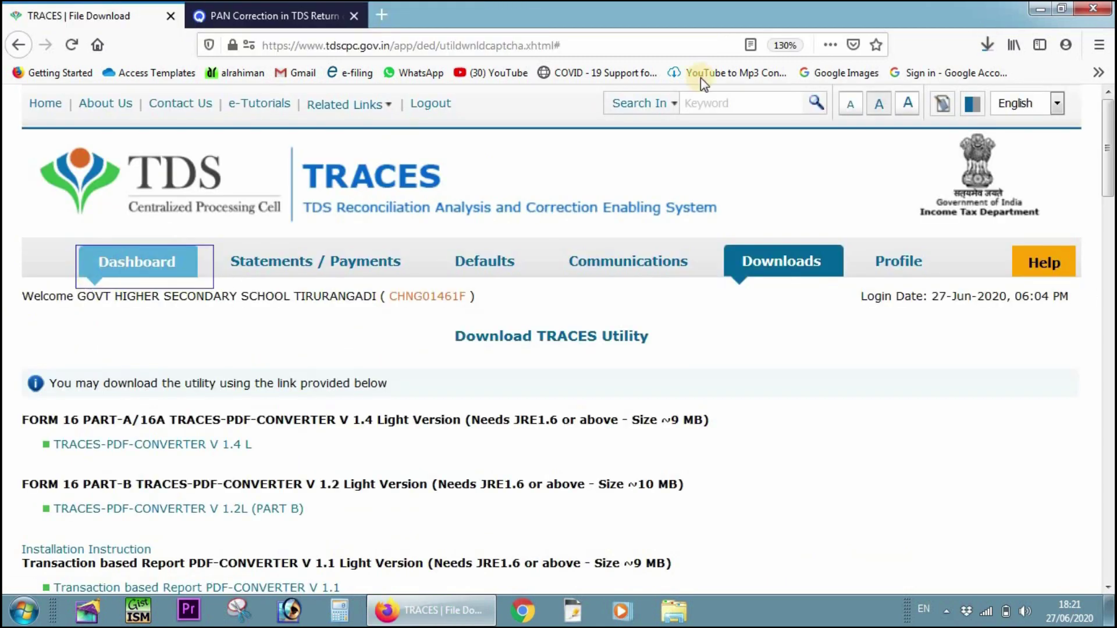
left_click(988, 46)
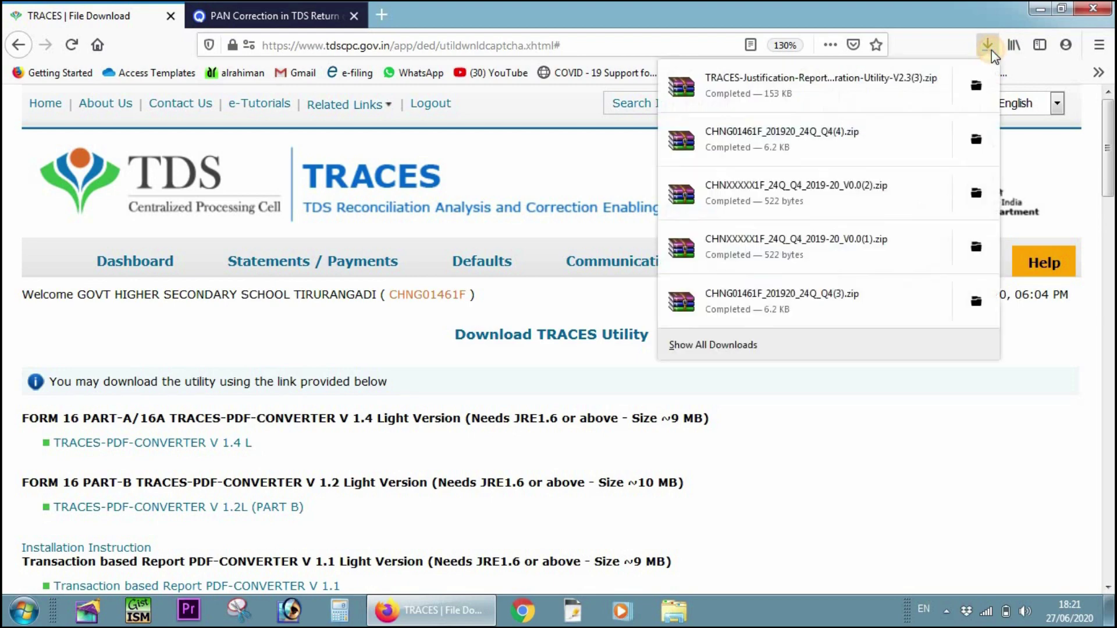
- Extract the Justification Report utility zip into the CORRECTION folder and close WinRAR
left_click(846, 86)
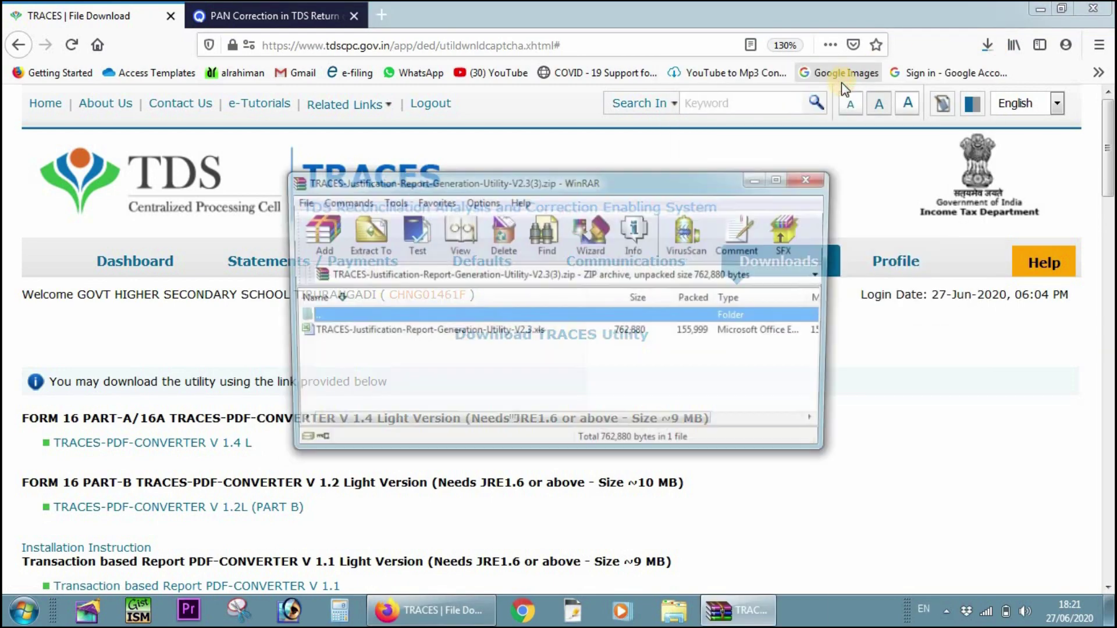
left_click(363, 231)
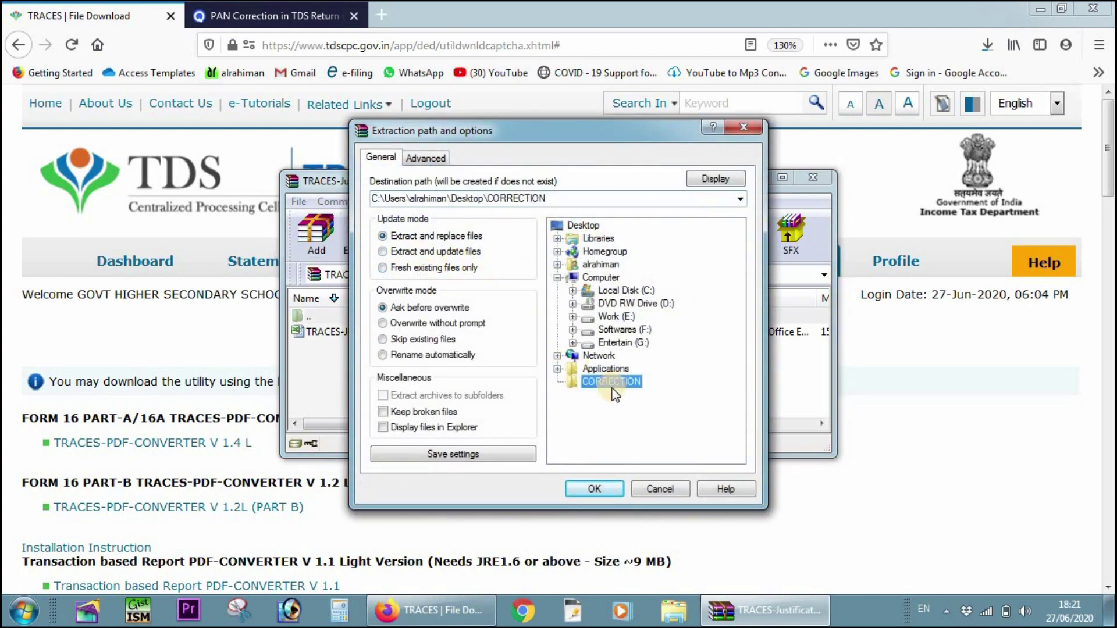
left_click(591, 487)
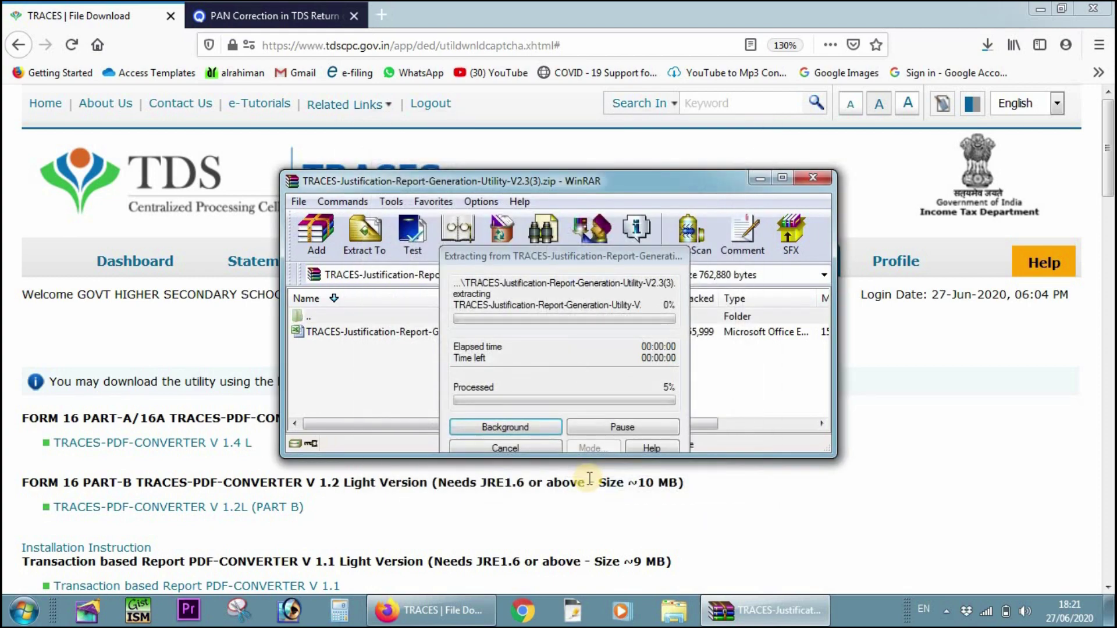
left_click(812, 178)
- Log out of TRACES and minimize Firefox to the desktop
scroll(215, 424, "down", 2)
scroll(218, 427, "down", 3)
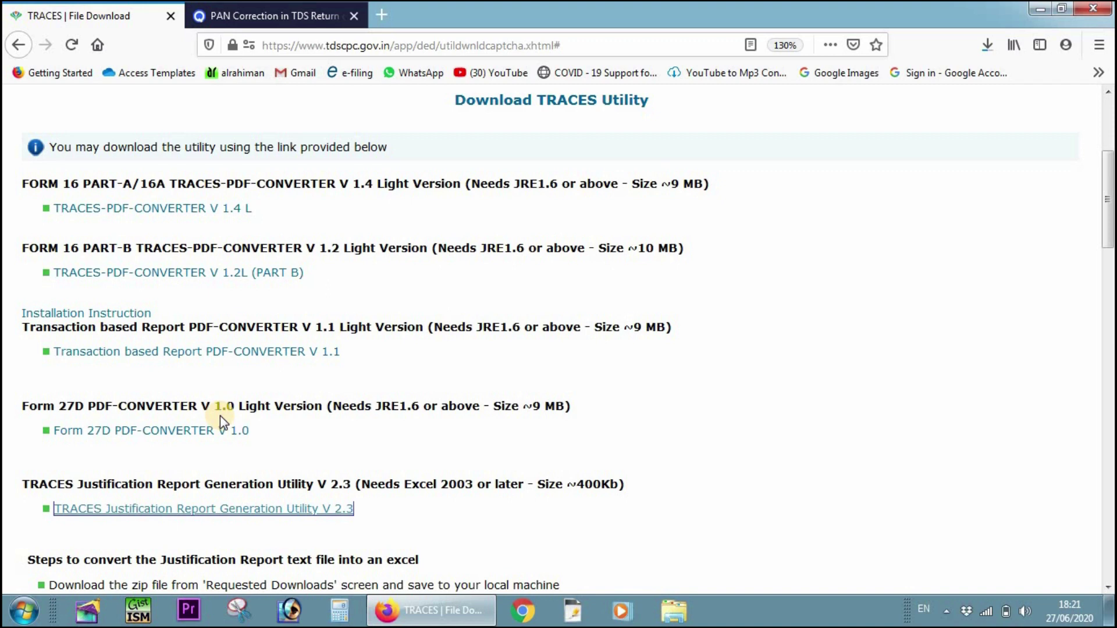
scroll(220, 415, "up", 5)
left_click(431, 104)
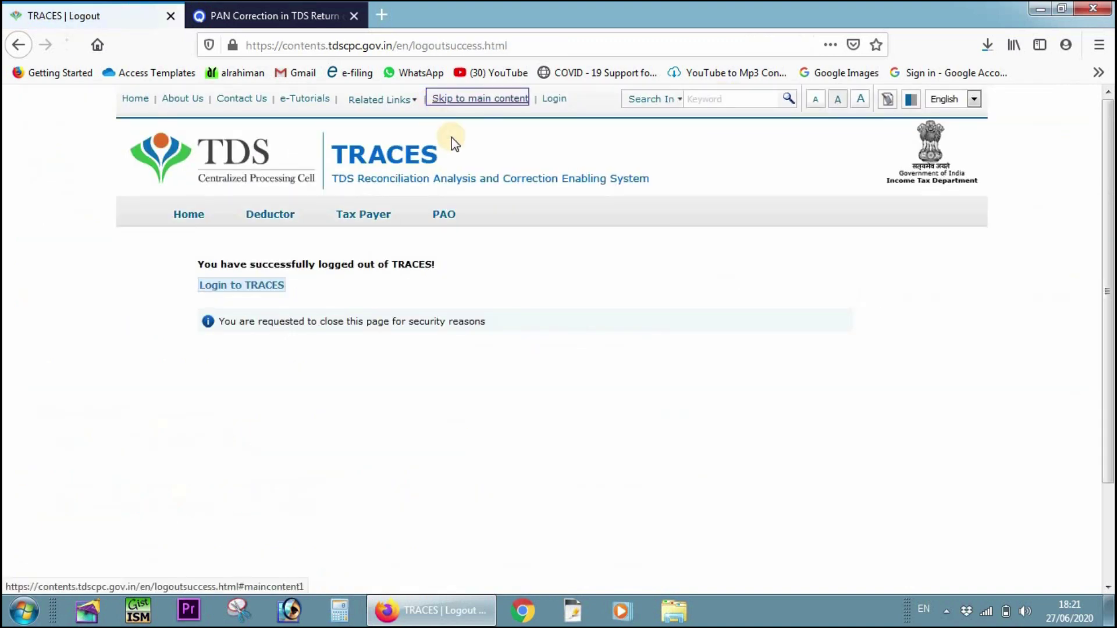
left_click(1040, 10)
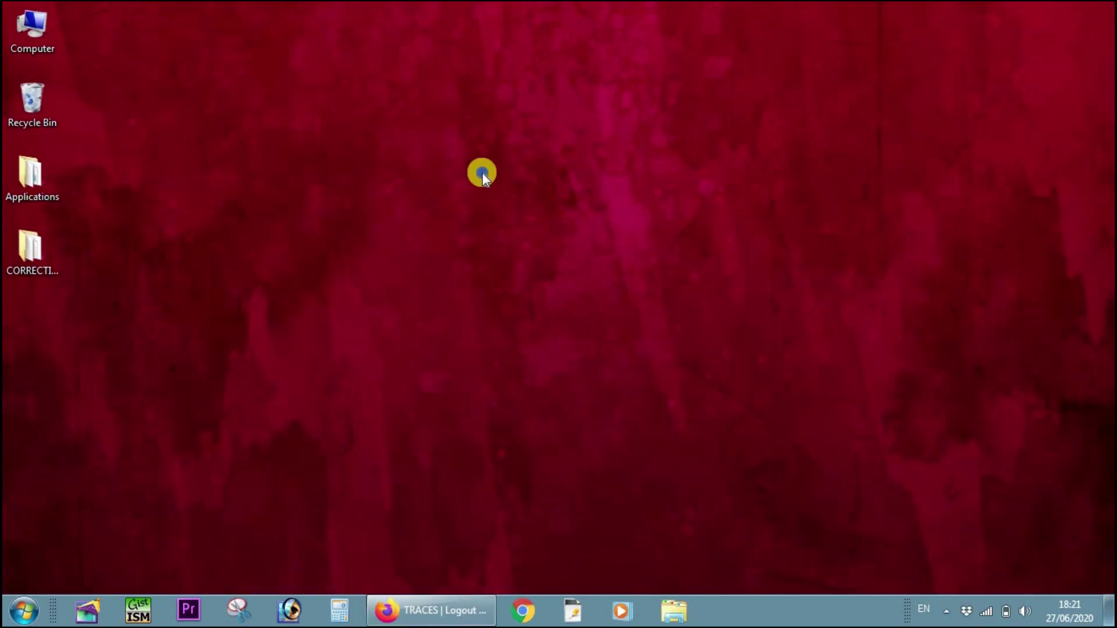
- Refresh the desktop and open the TRACES-Justification-Report-Generation-Utility workbook from CORRECTION
right_click(483, 172)
left_click(530, 220)
double_click(35, 250)
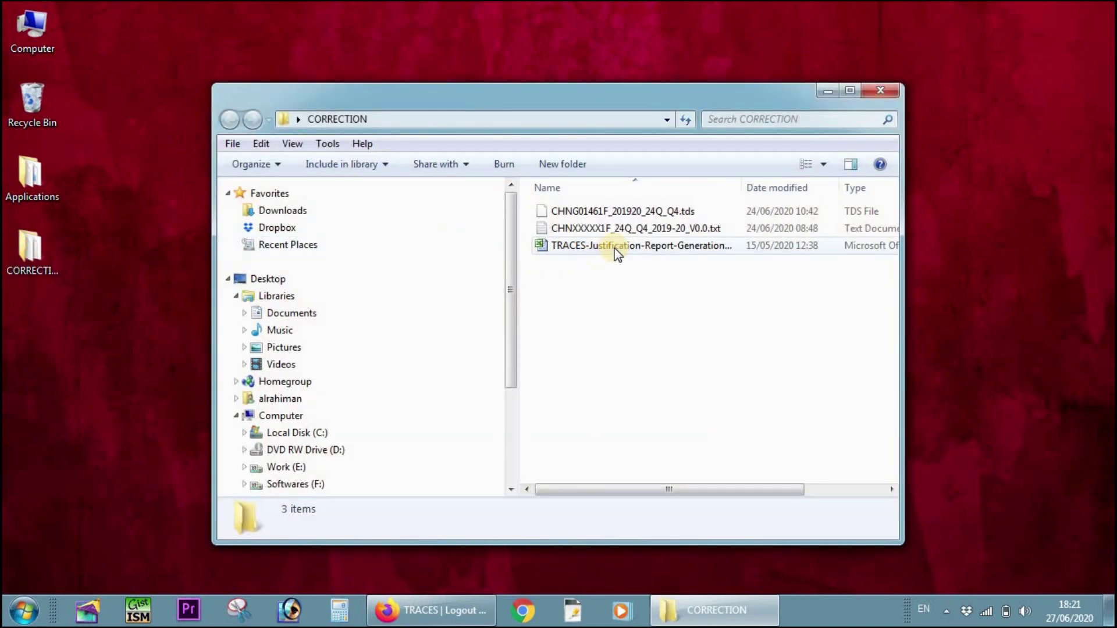
left_click(616, 247)
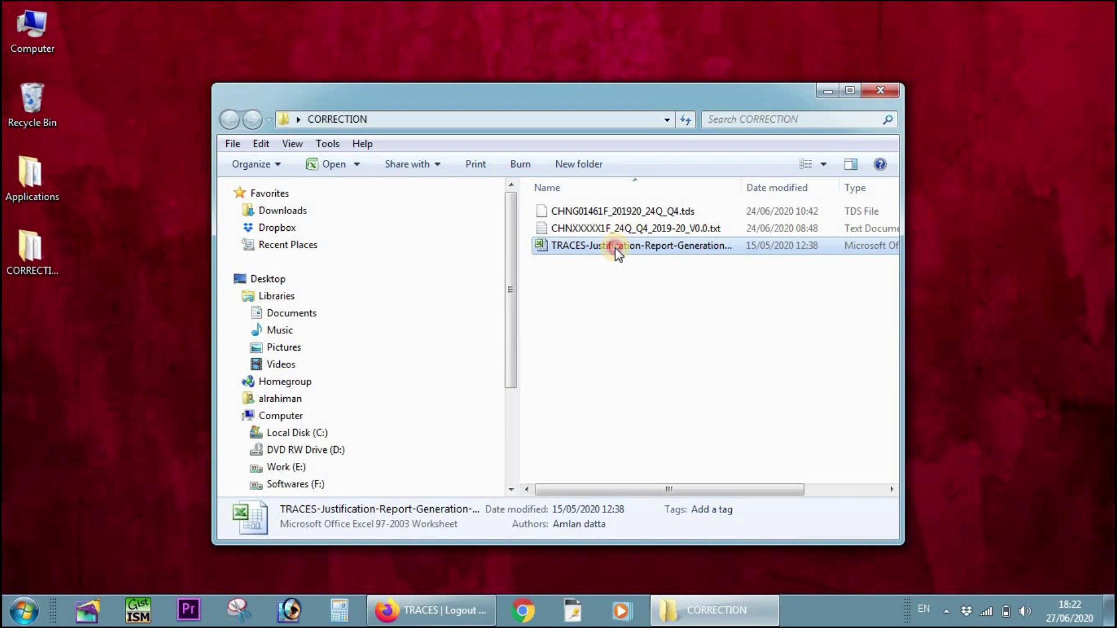
double_click(615, 248)
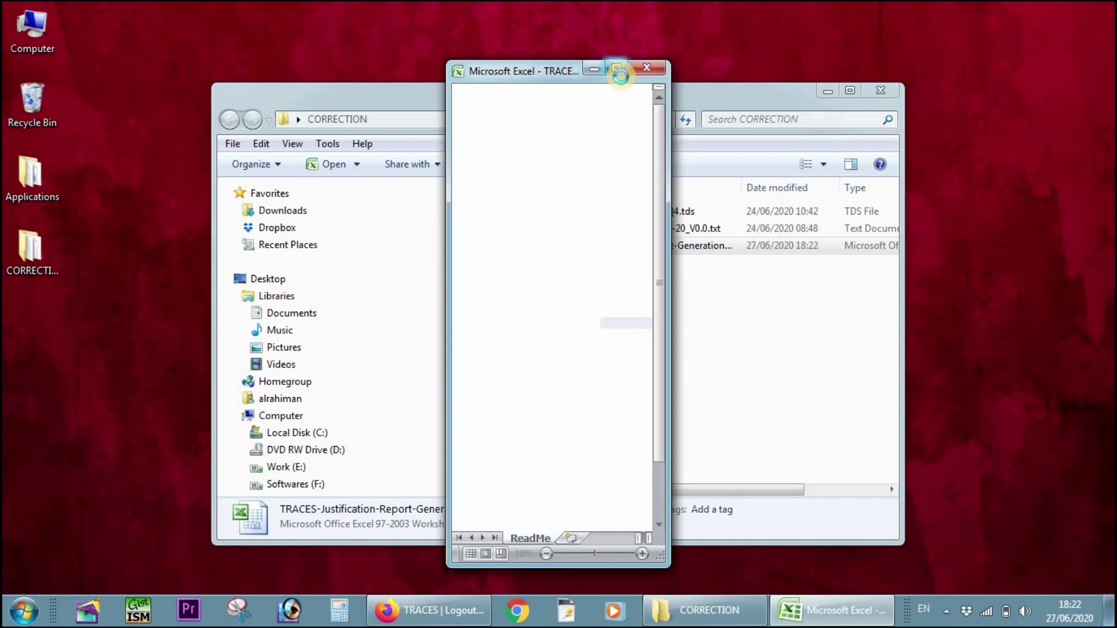
- Maximize the utility and load the 24Q Q4 text file from Desktop > CORRECTION
left_click(617, 69)
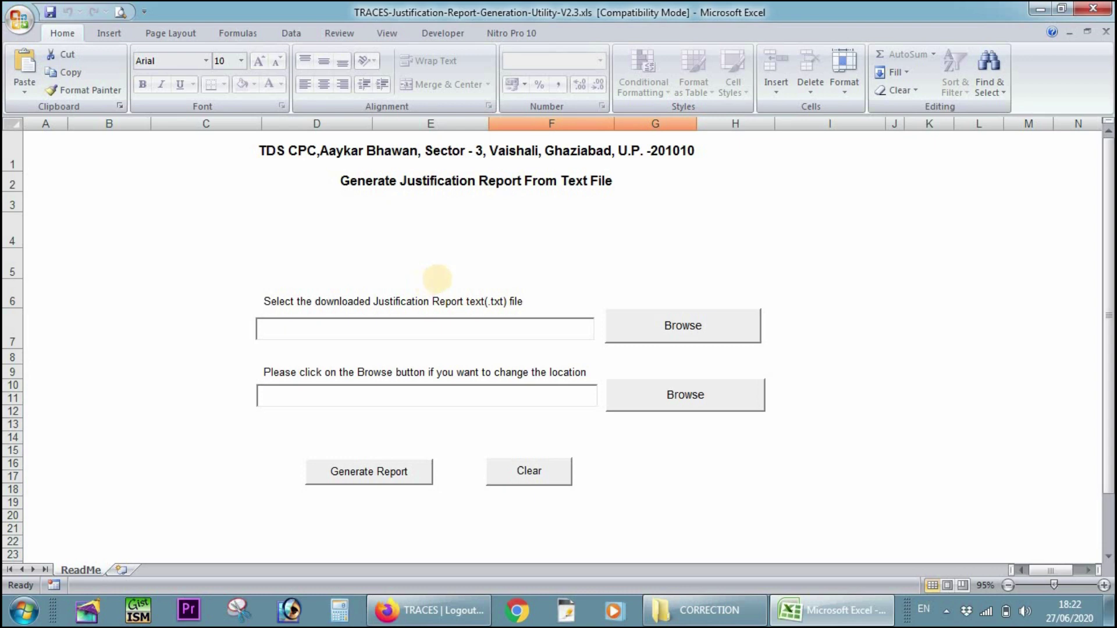
left_click_drag(443, 285, 528, 313)
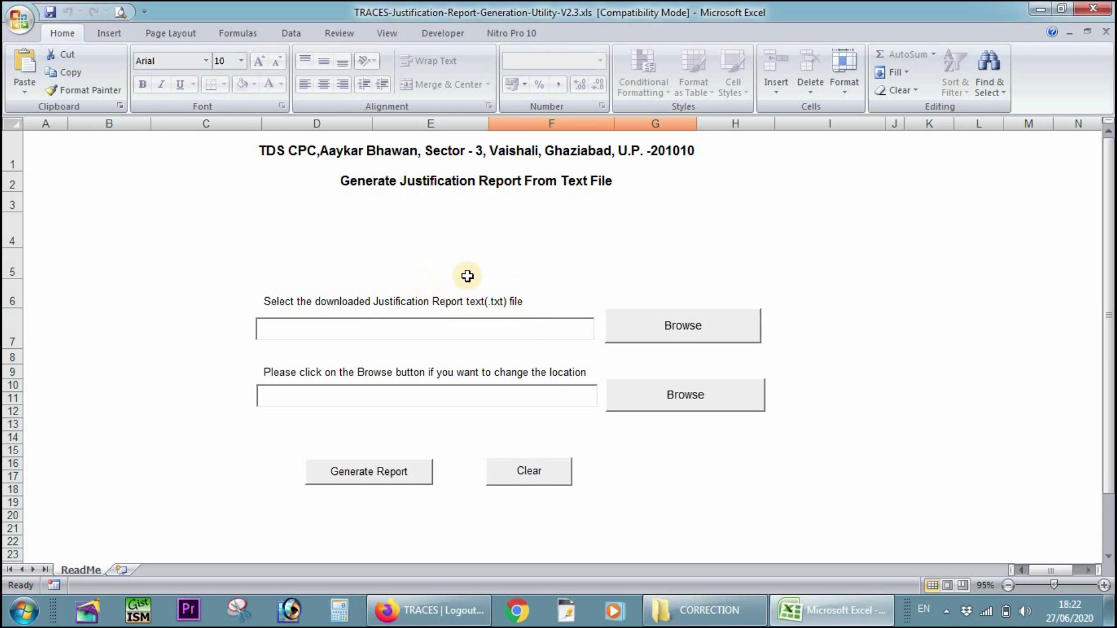
left_click(673, 326)
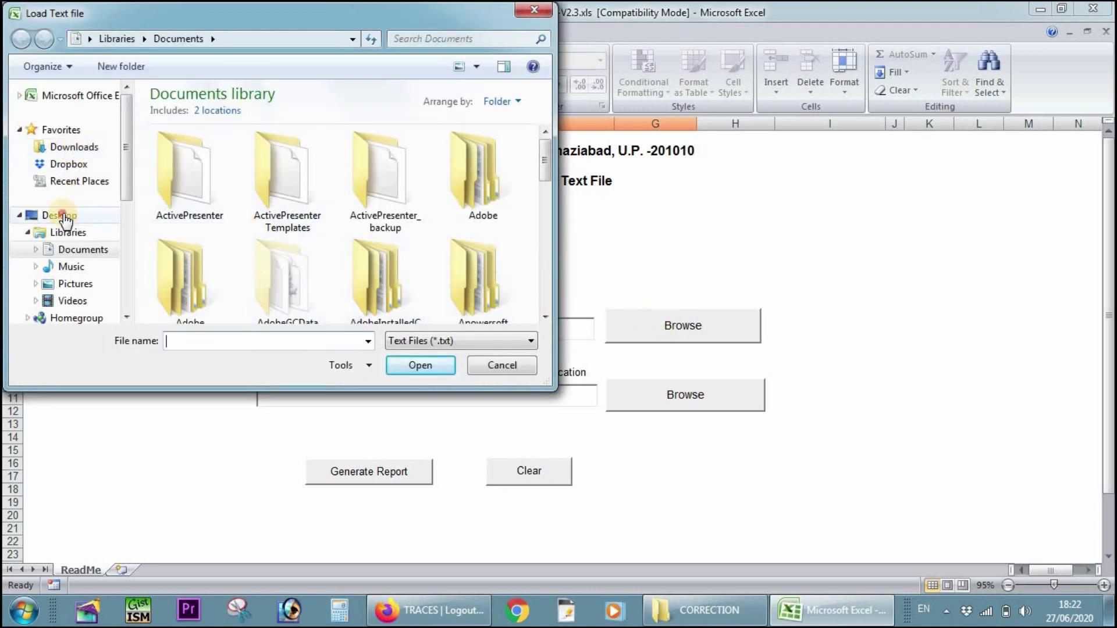
left_click(65, 215)
left_click(213, 218)
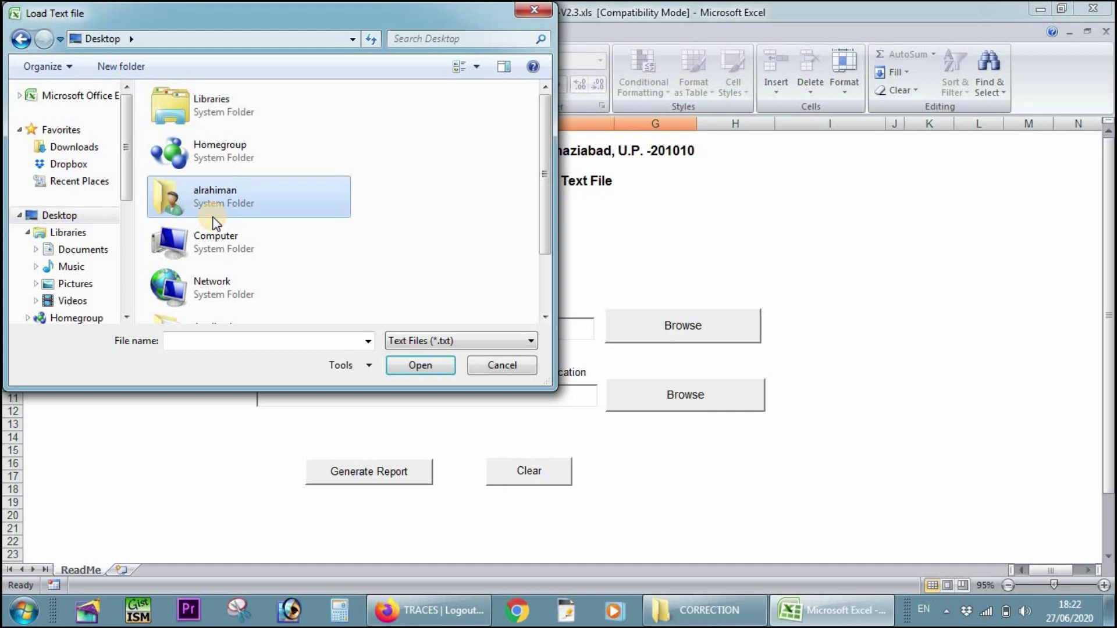
scroll(244, 242, "down", 2)
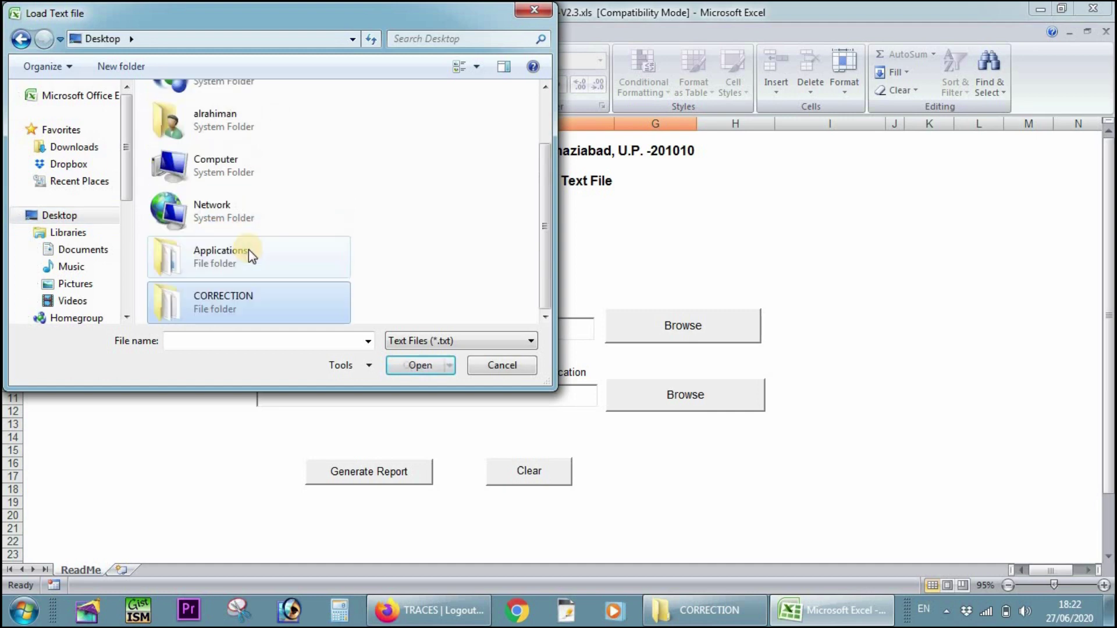
double_click(219, 295)
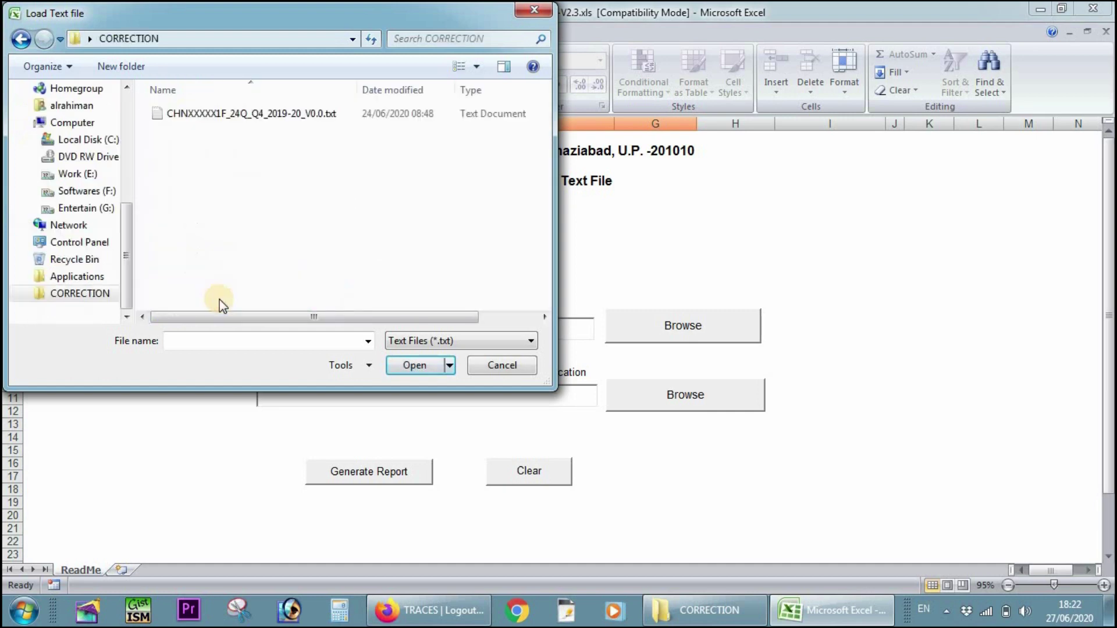
left_click(201, 115)
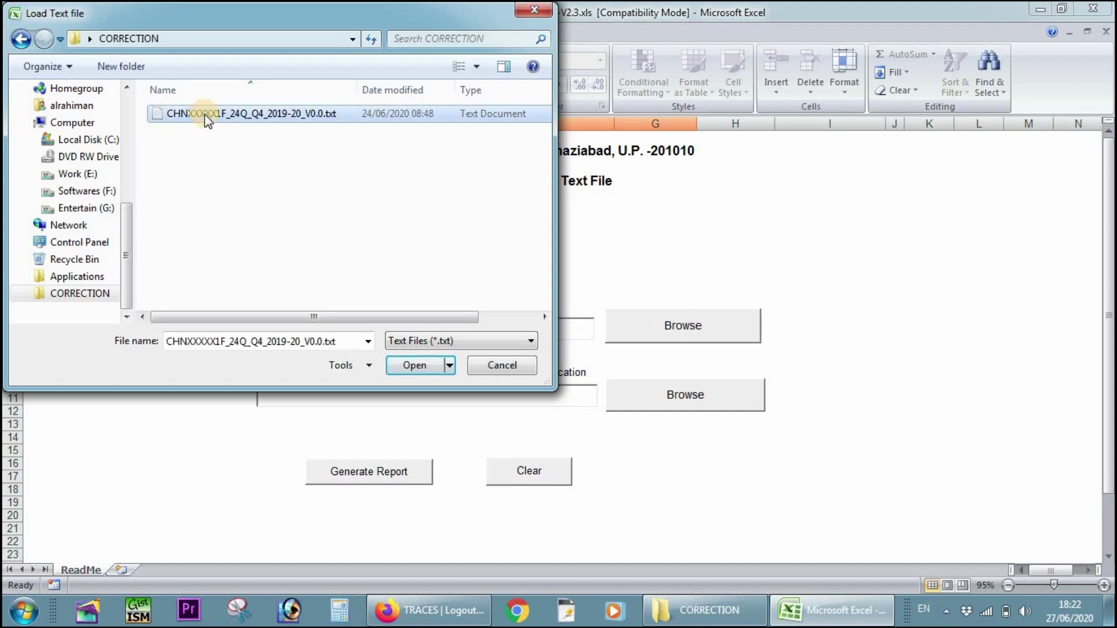
left_click(413, 365)
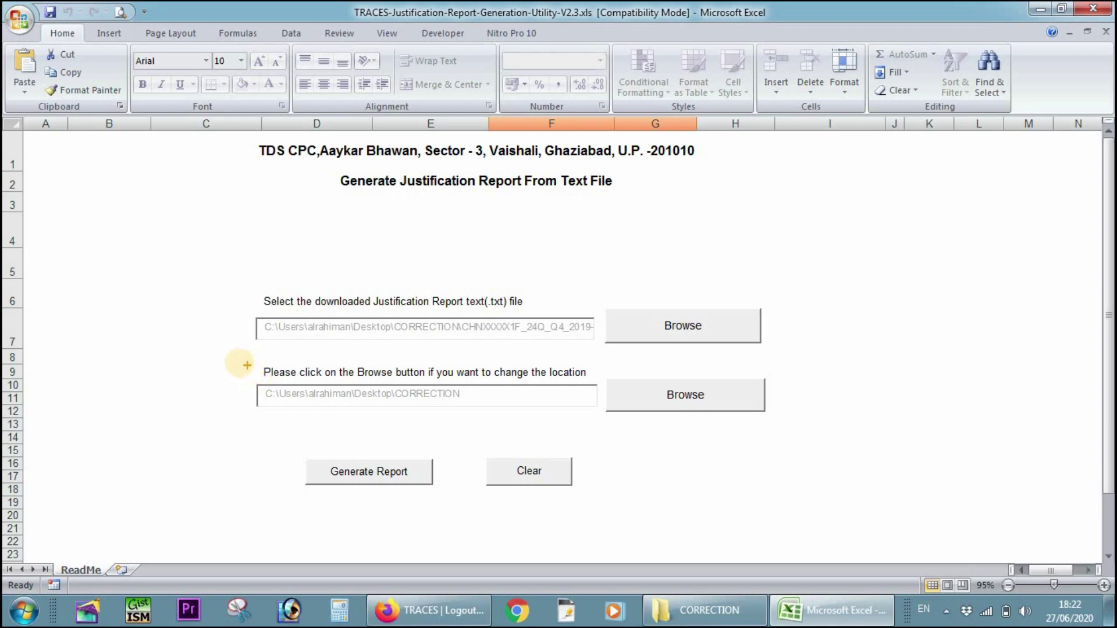
- Generate the justification report into CORRECTION, then close the utility without saving
mouse_move(235, 361)
left_mouse_down()
mouse_move(266, 389)
mouse_move(354, 415)
mouse_move(593, 416)
left_mouse_up()
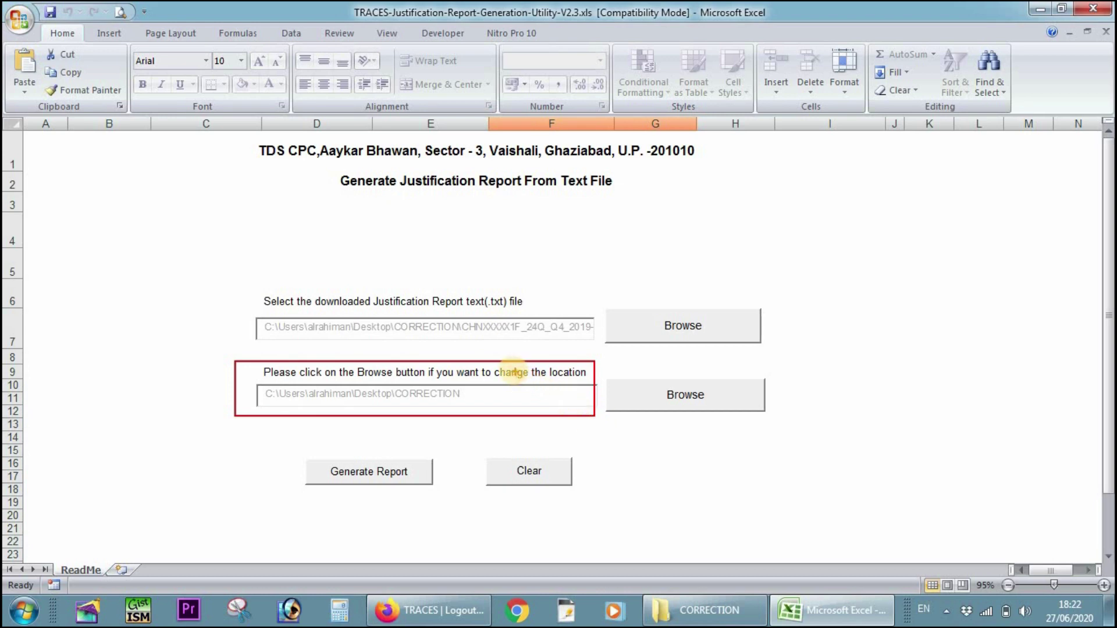
key("Escape")
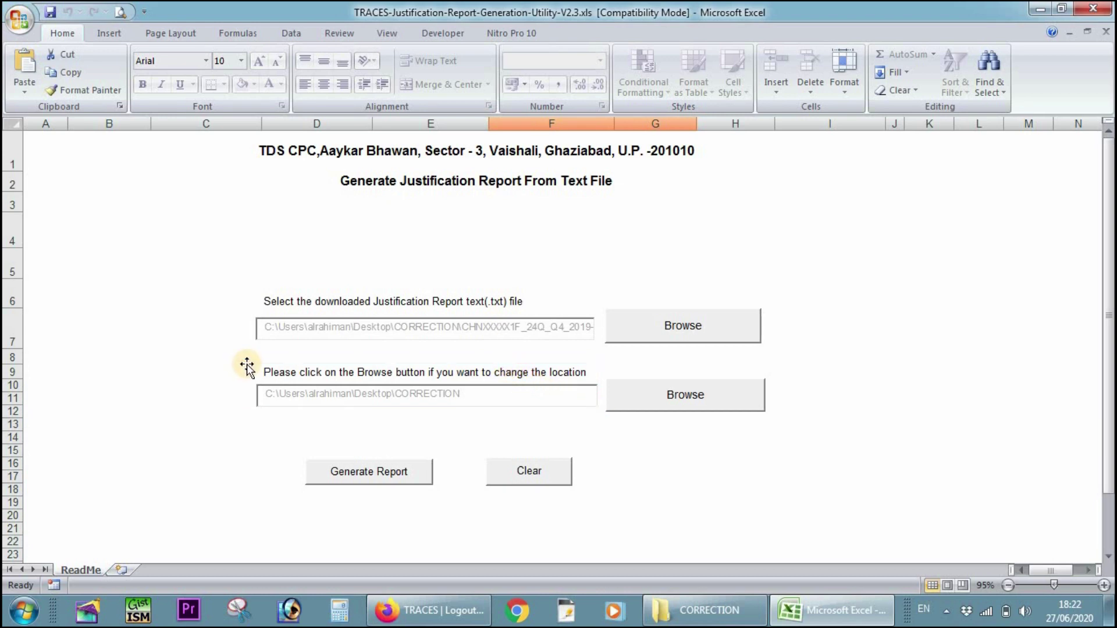
left_click(365, 474)
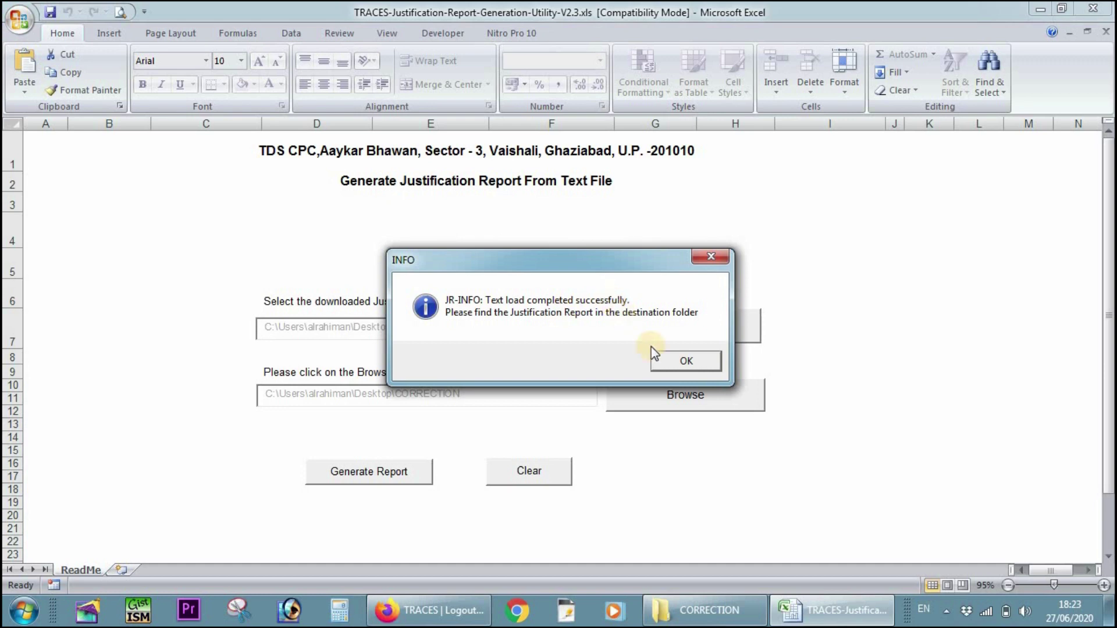
left_click(685, 361)
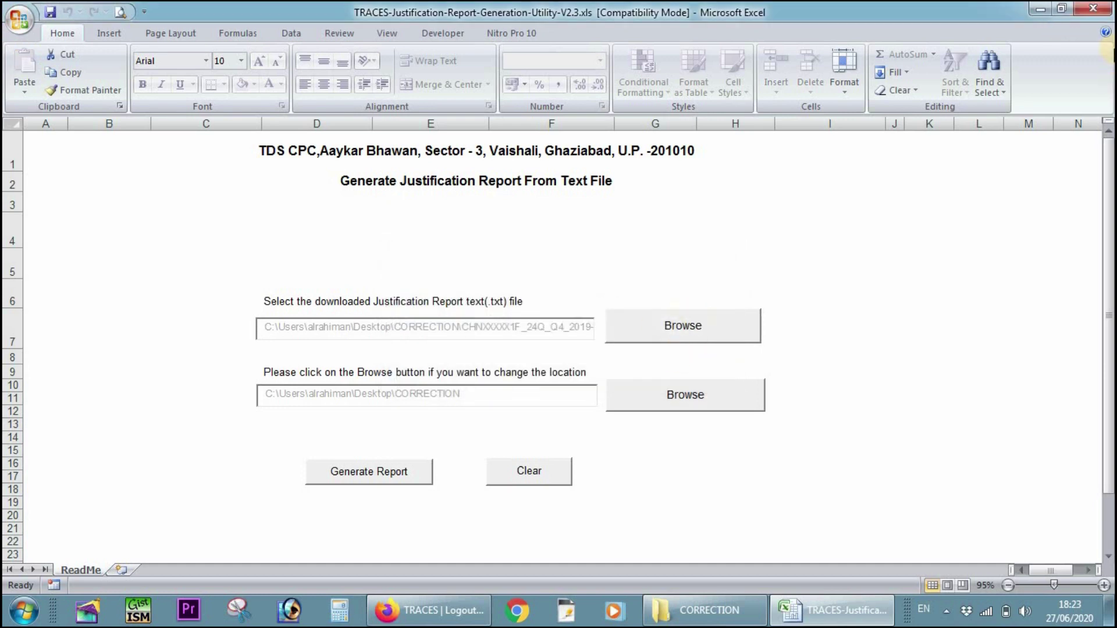
left_click(1096, 9)
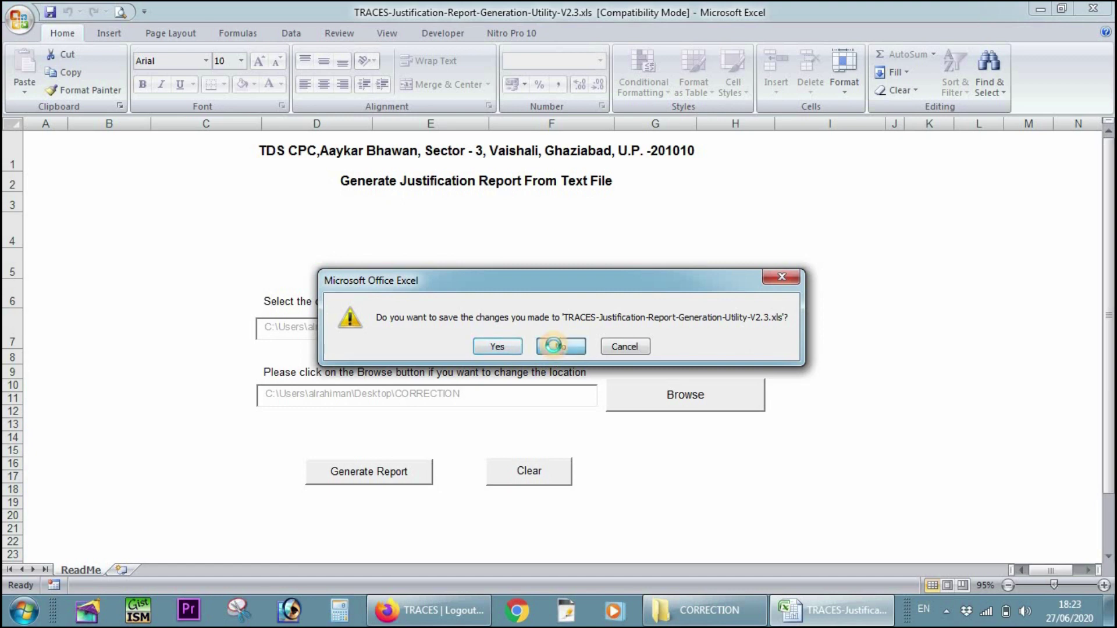
left_click(554, 346)
- Select the generated 24Q_Q4_2019-20.xls report in the CORRECTION folder
left_click(584, 313)
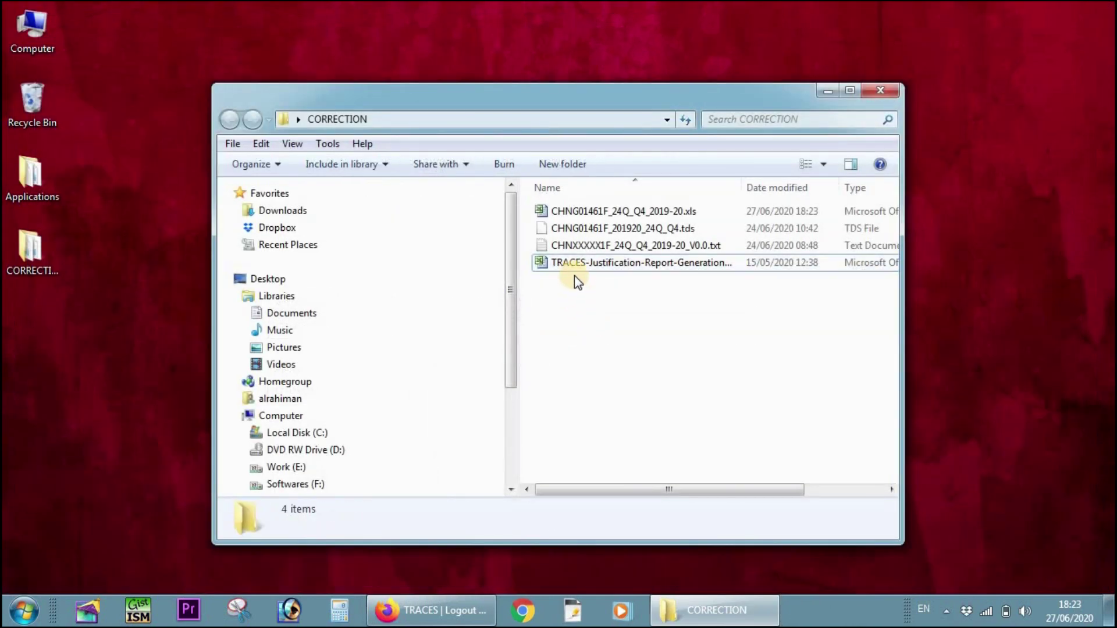
left_click(573, 263)
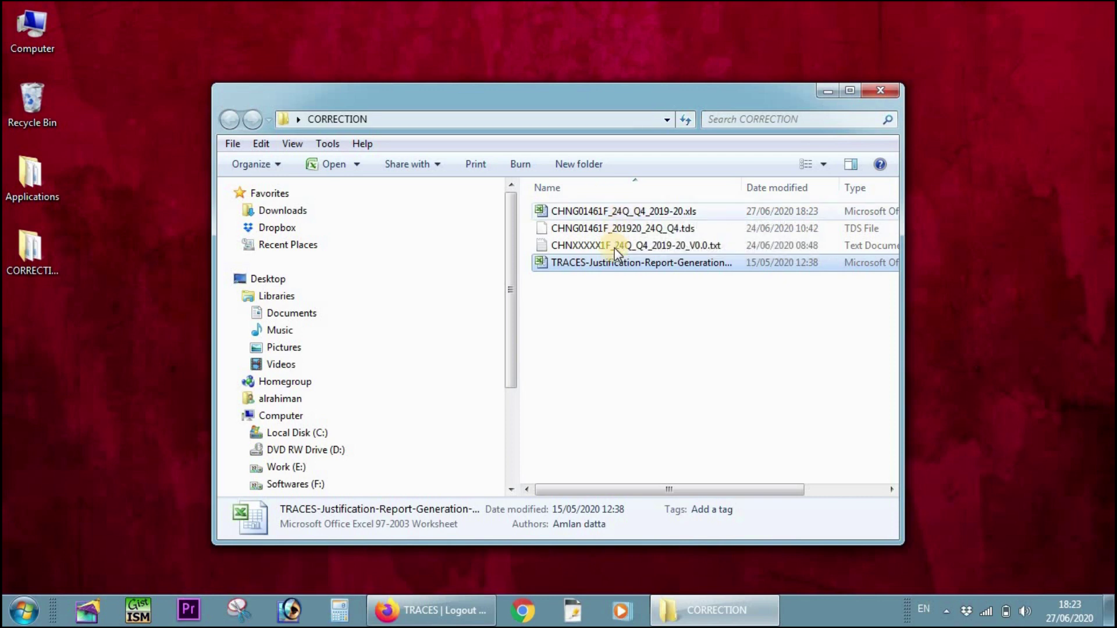
left_click(588, 211)
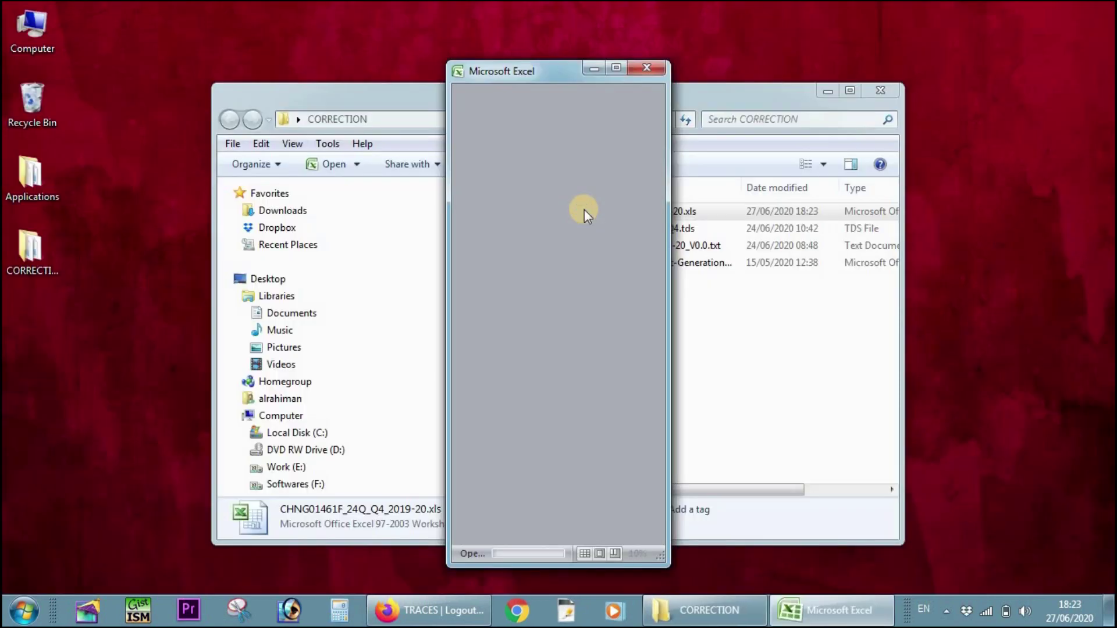
- Accept the format warning, then review Cover Sheet, TOC, Default Summary (81400.00) and PAN Error sheets
left_click(501, 347)
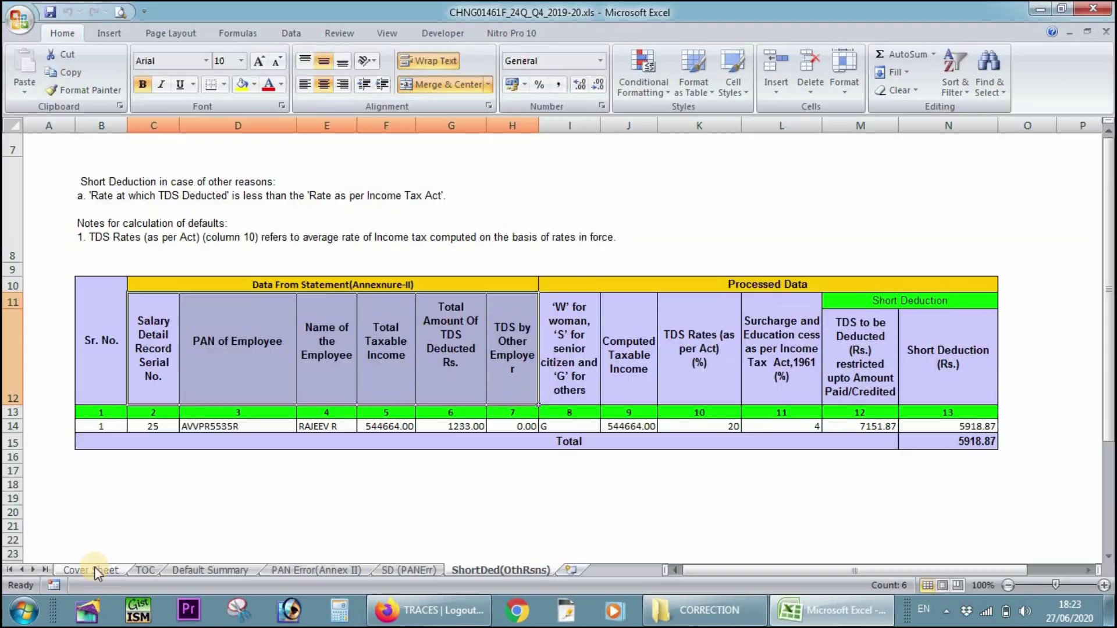
left_click(93, 568)
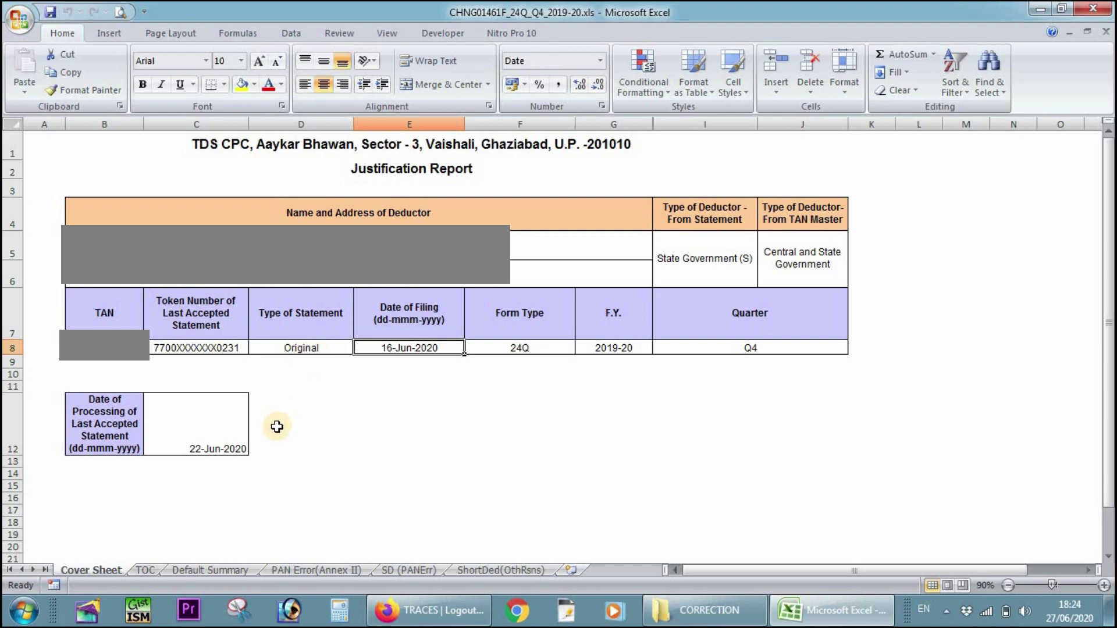
left_click(153, 571)
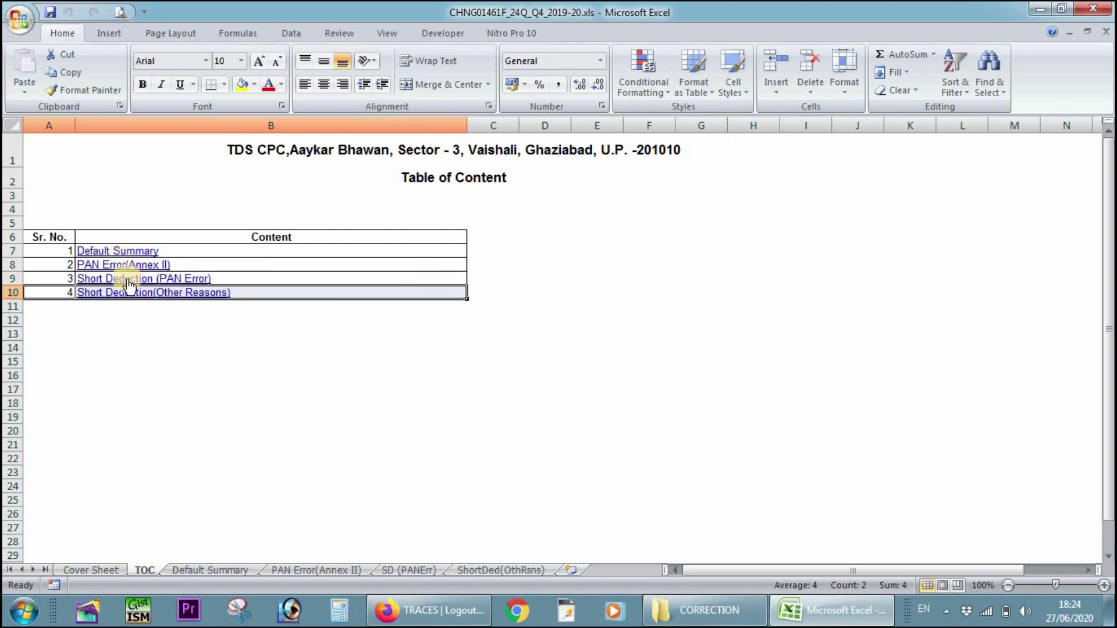
left_click(218, 571)
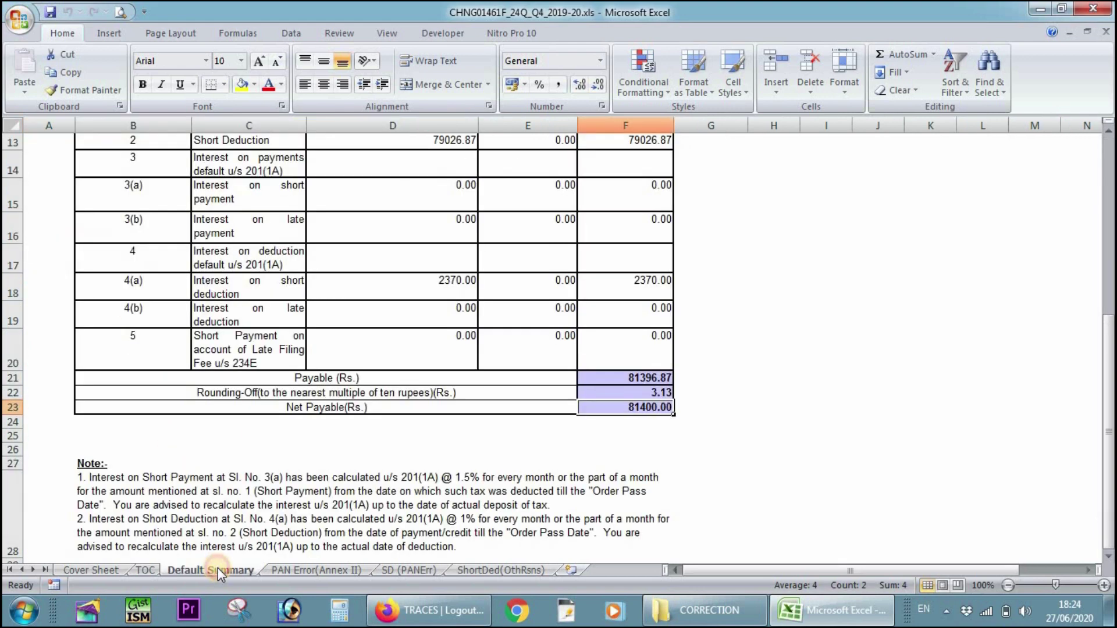
scroll(436, 279, "up", 1)
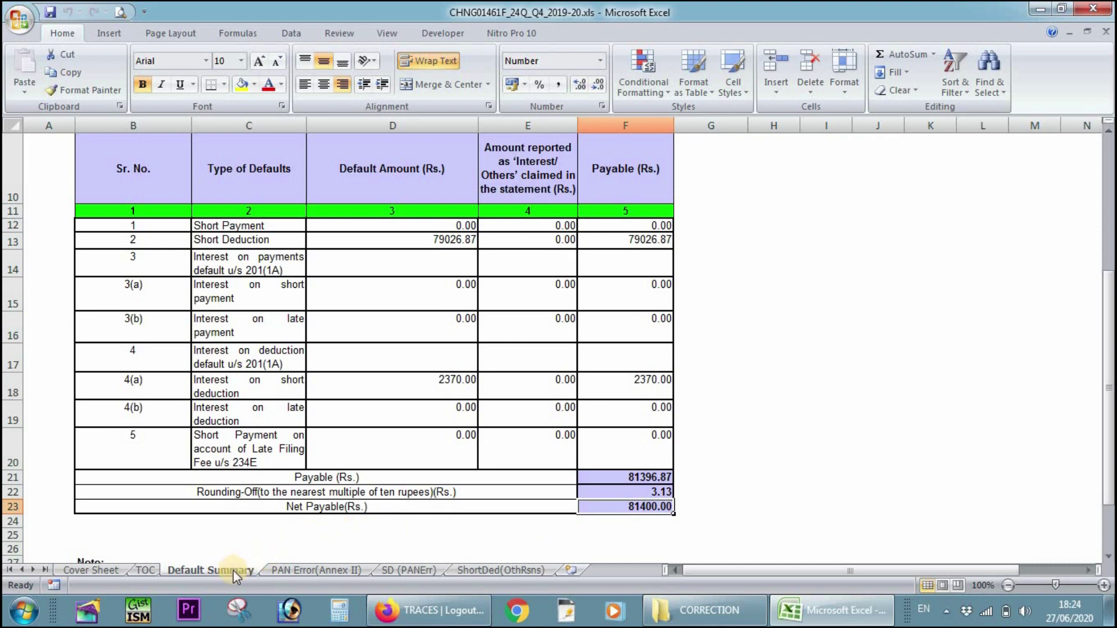
left_click(277, 569)
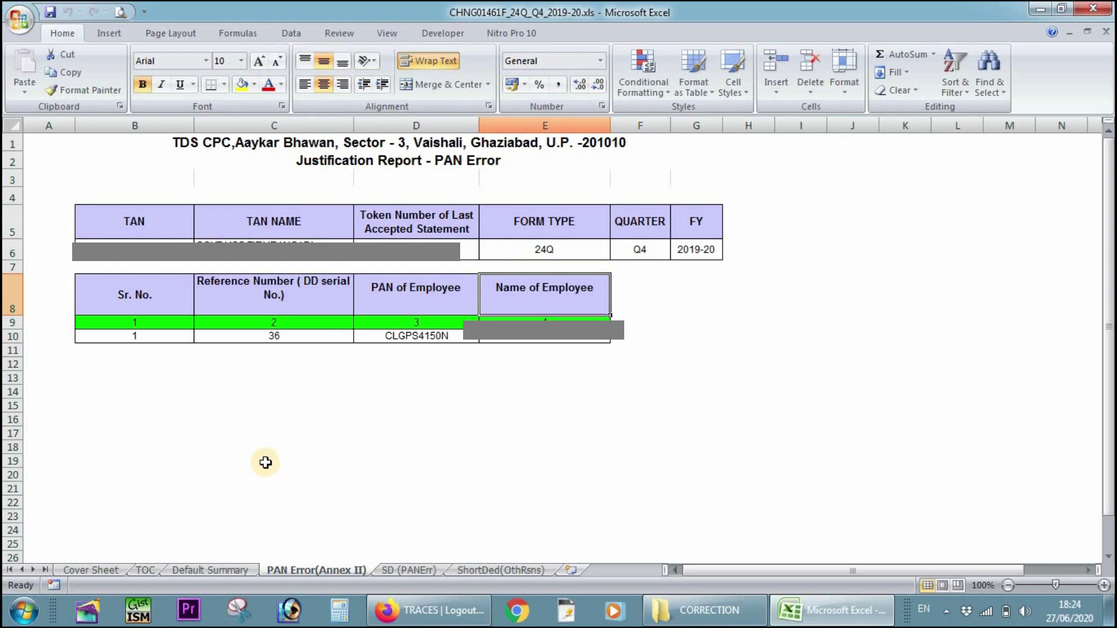
- Review the SD (PANErr) sheet, then ShortDed(OthRsns) with its 5918.87 short deduction
key("ctrl+Page_Down")
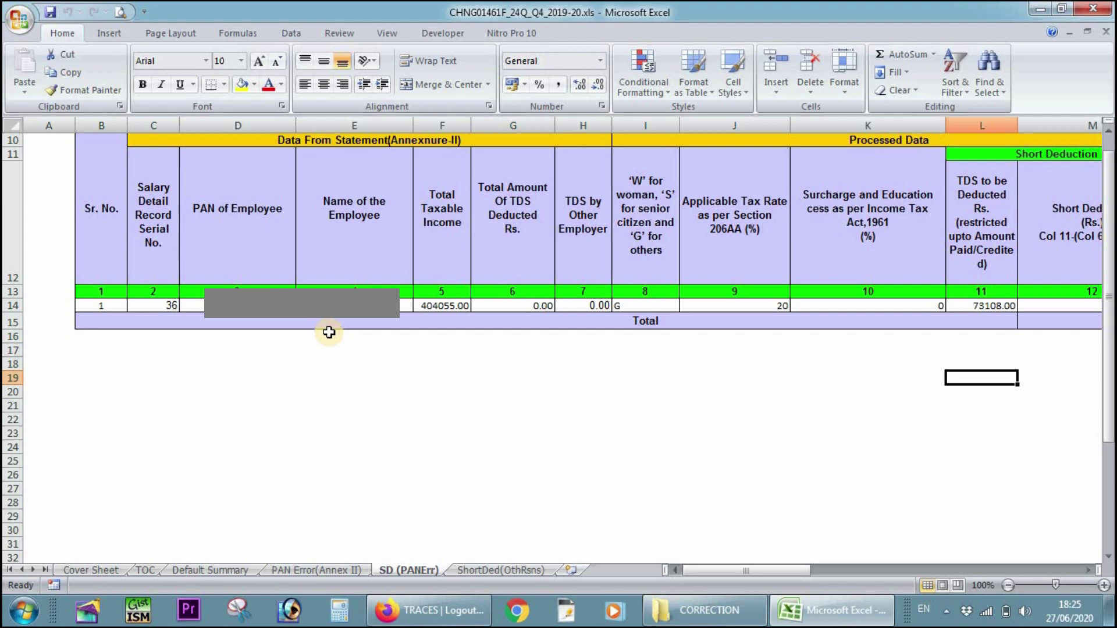
key("ctrl+Page_Down")
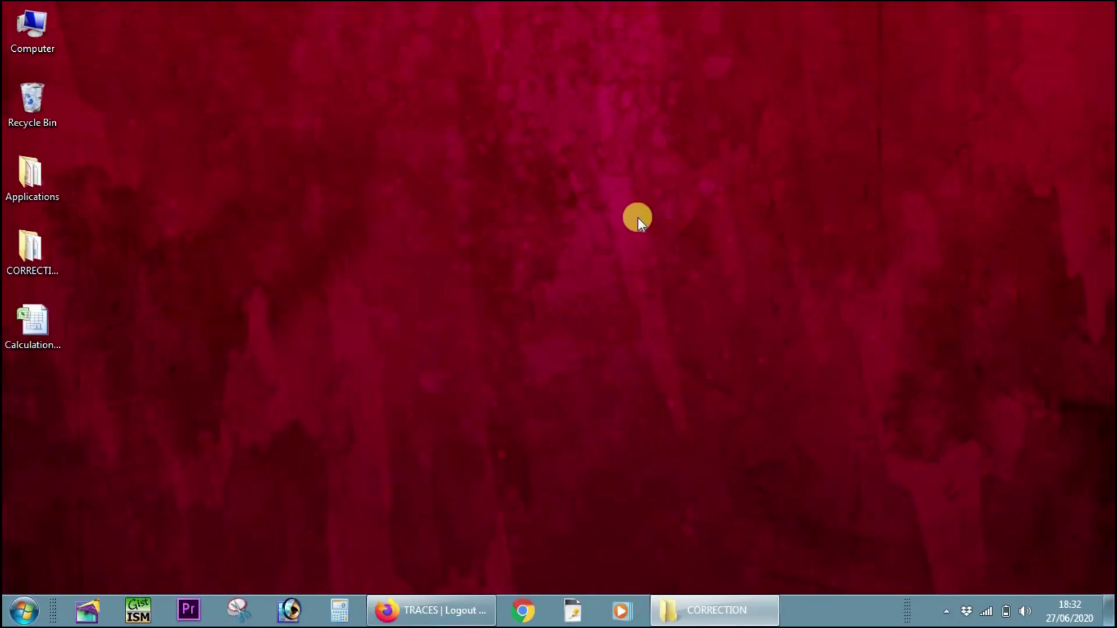
- Refresh the desktop and open the TDS_RPU_3.2 folder on Local Disk (C:)
right_click(638, 217)
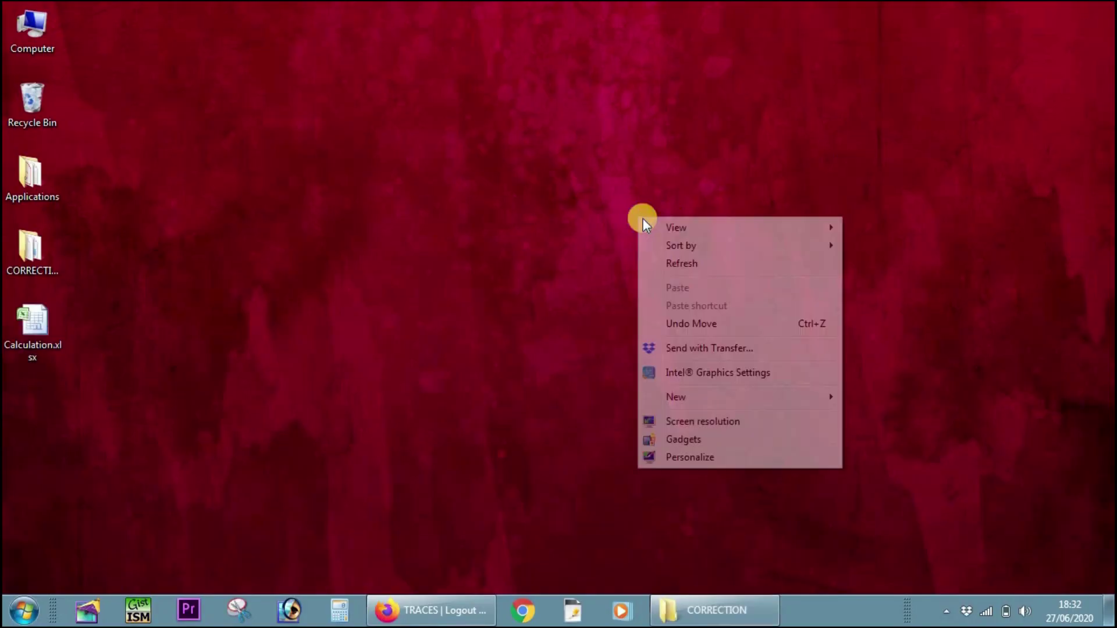
left_click(691, 262)
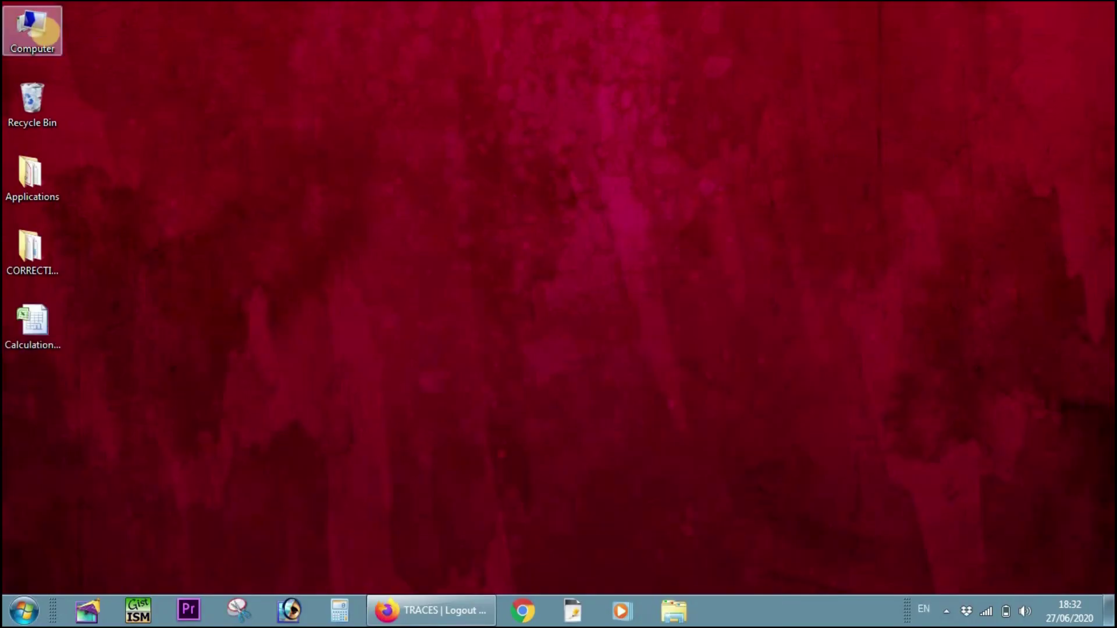
double_click(43, 30)
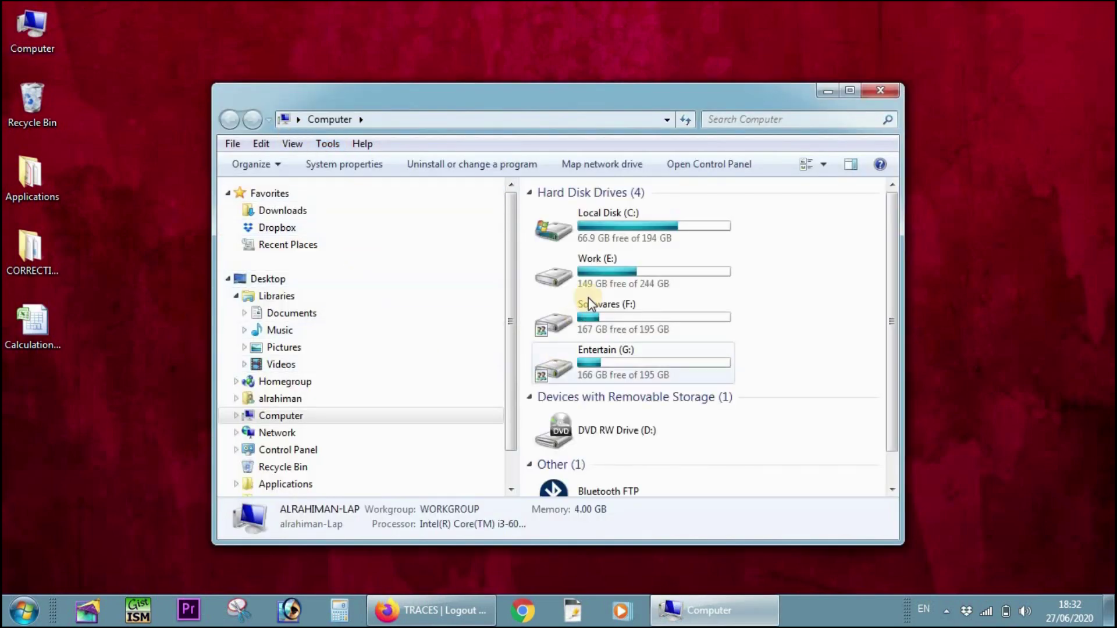
double_click(615, 236)
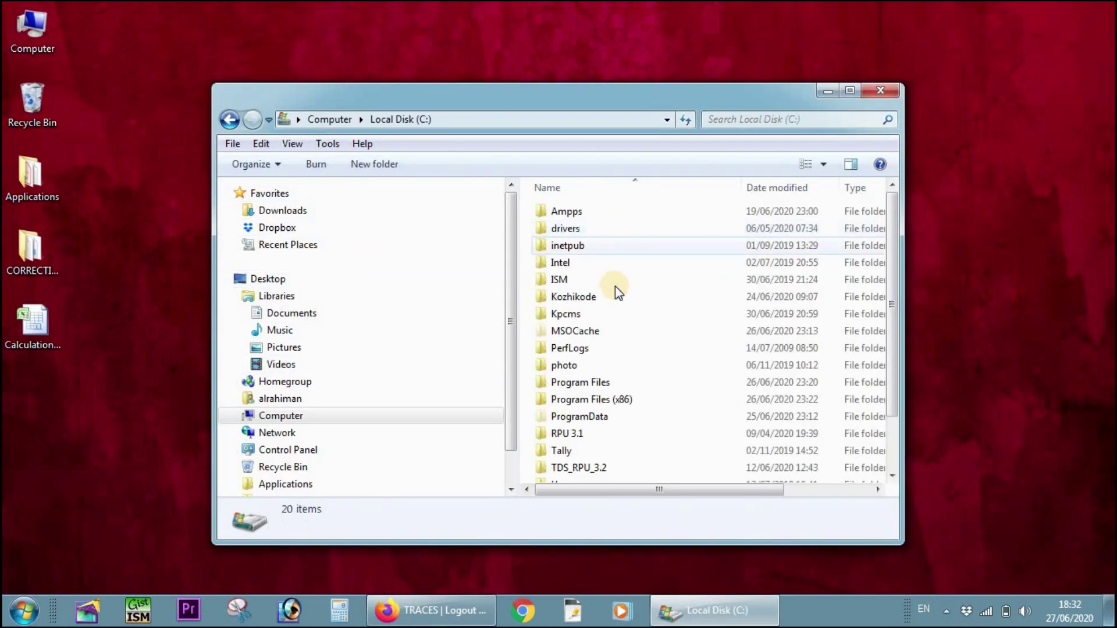
scroll(657, 416, "down", 1)
double_click(609, 403)
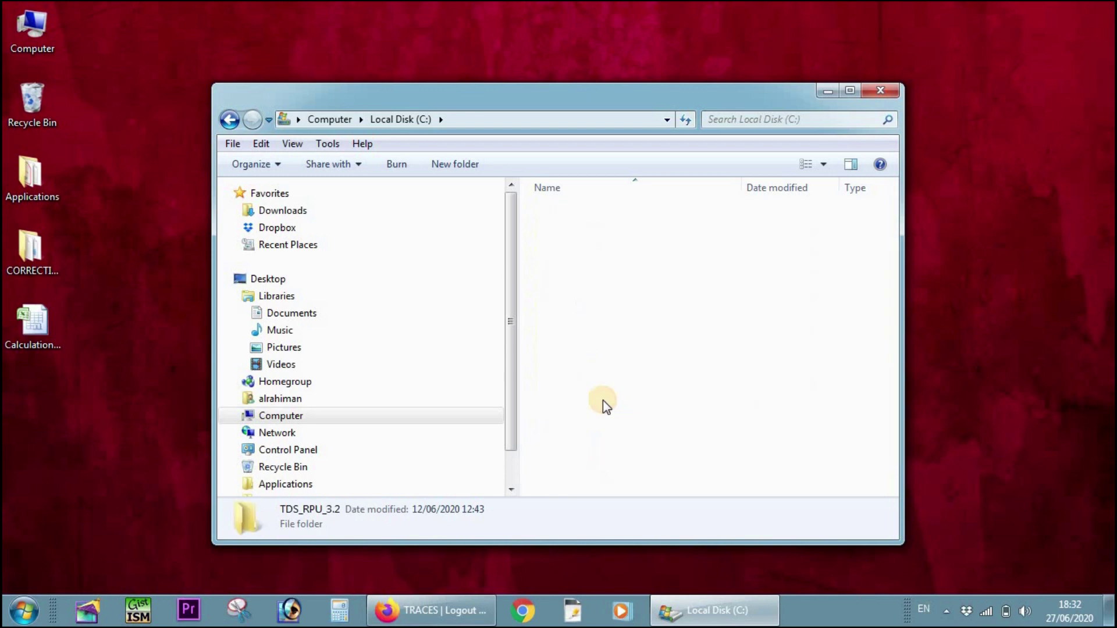
- Run TDS_RPU_3.2.jar and acknowledge the Java prerequisites notice
scroll(600, 386, "down", 7)
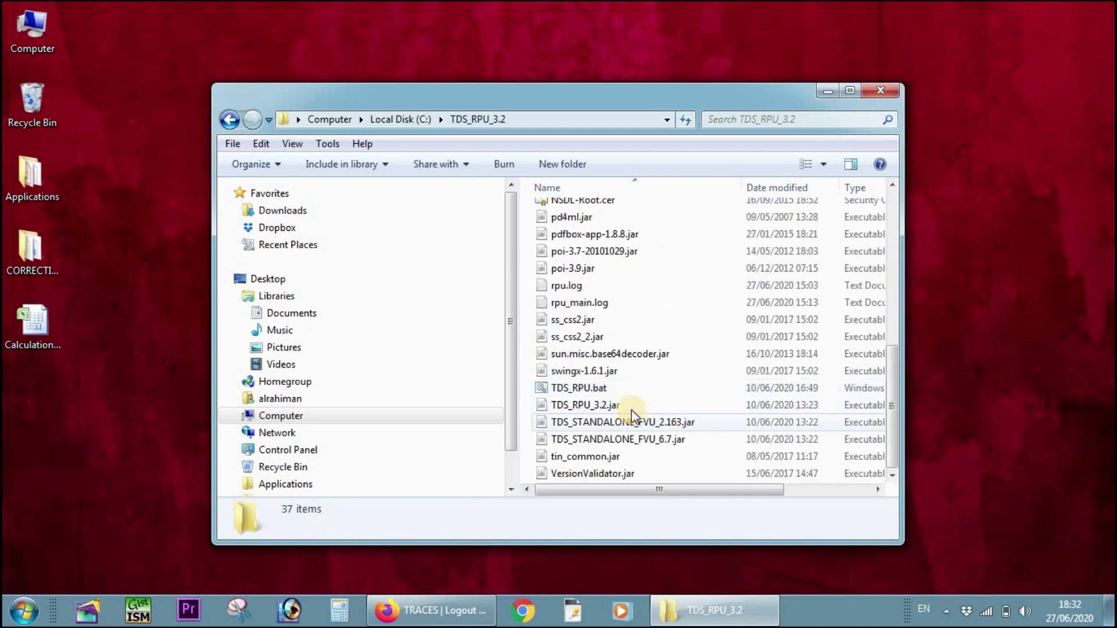
left_click(621, 407)
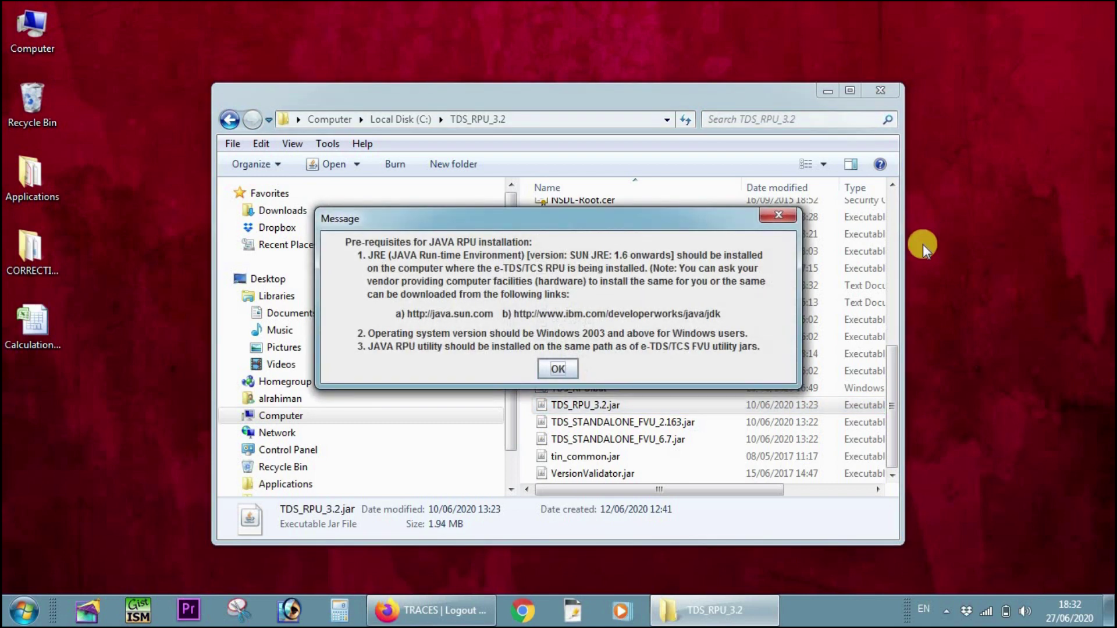
left_click(556, 369)
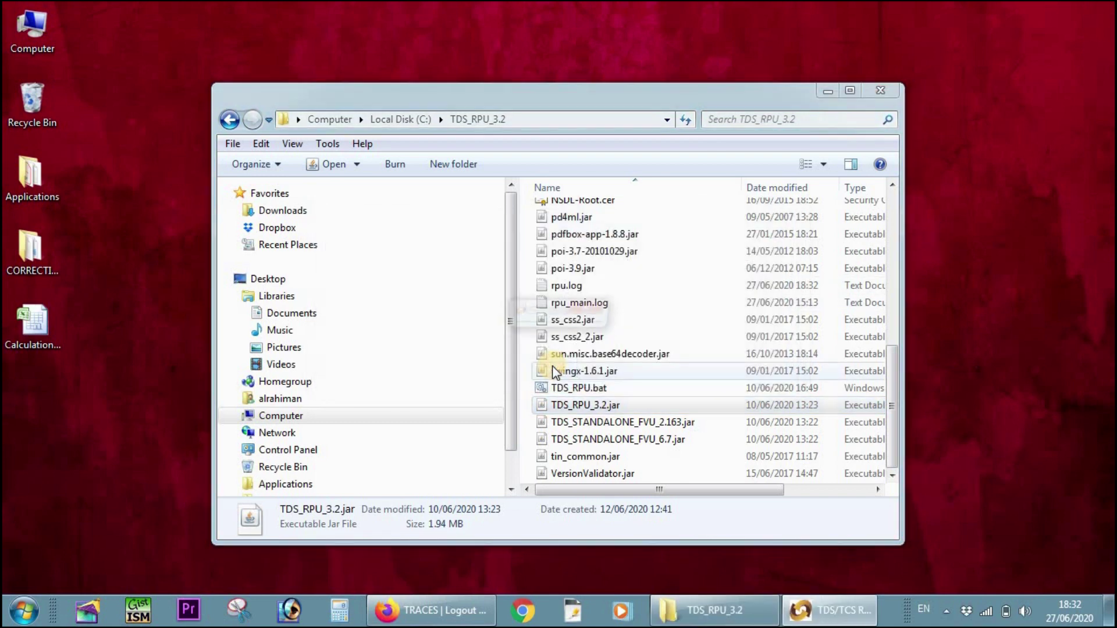
- Maximize the utility, choose Form 24Q with a Correction statement, and acknowledge the consolidated-file import notice
left_click(556, 310)
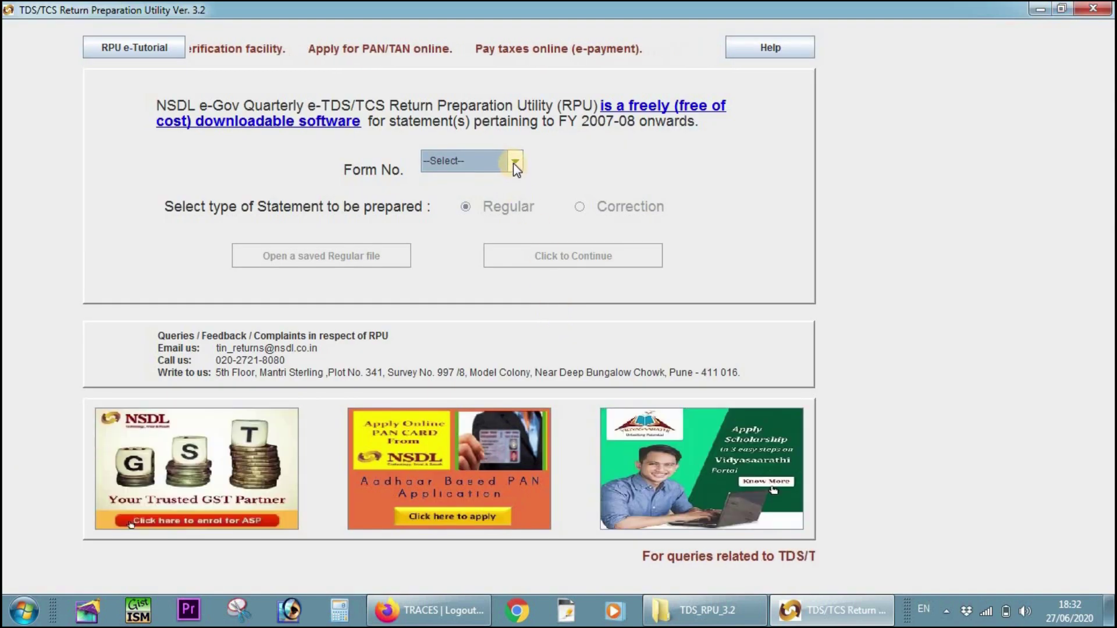
left_click(514, 162)
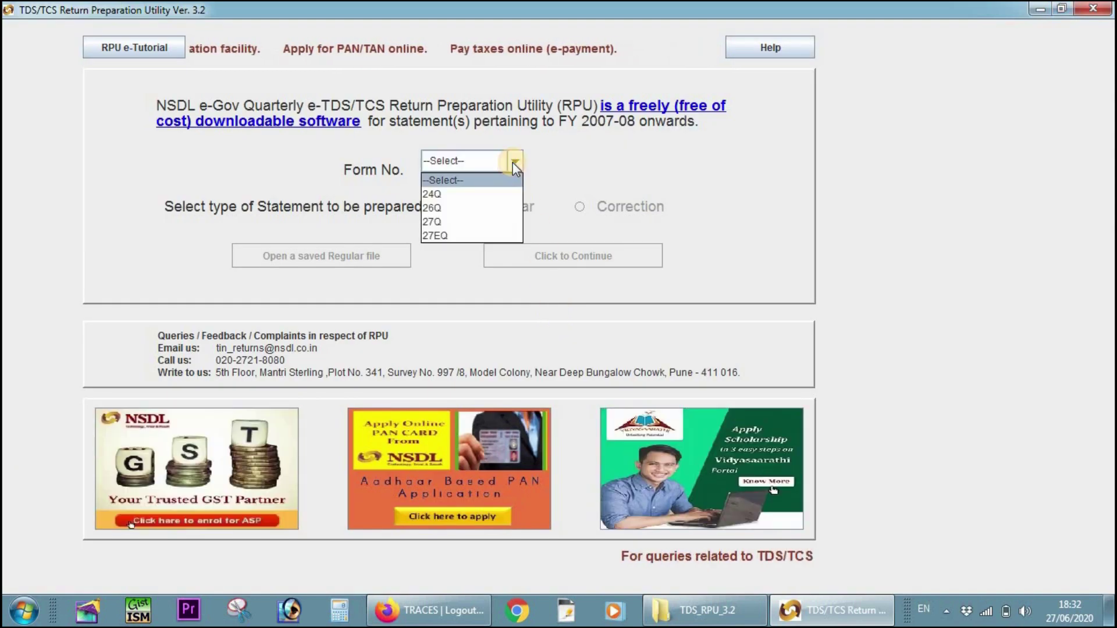
left_click(458, 191)
left_click(468, 209)
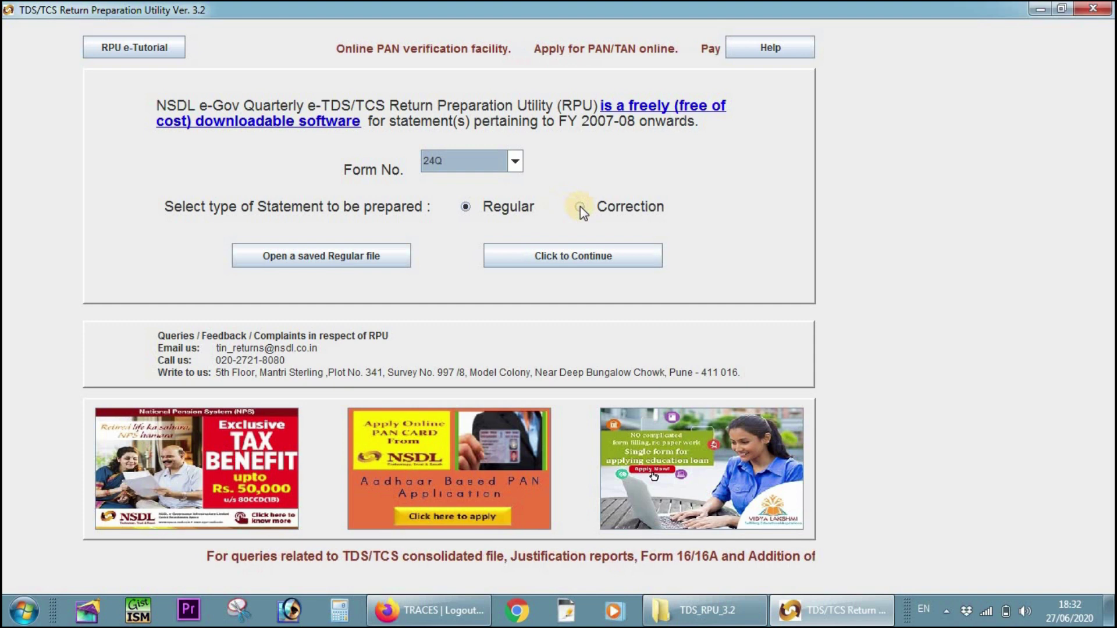
left_click(579, 207)
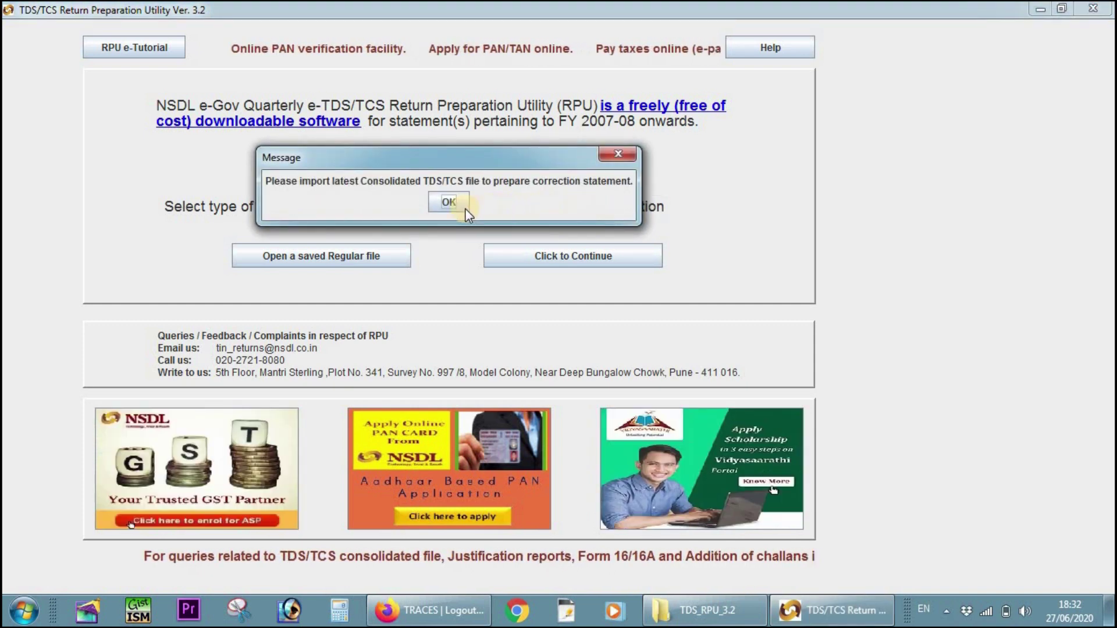
left_click(454, 205)
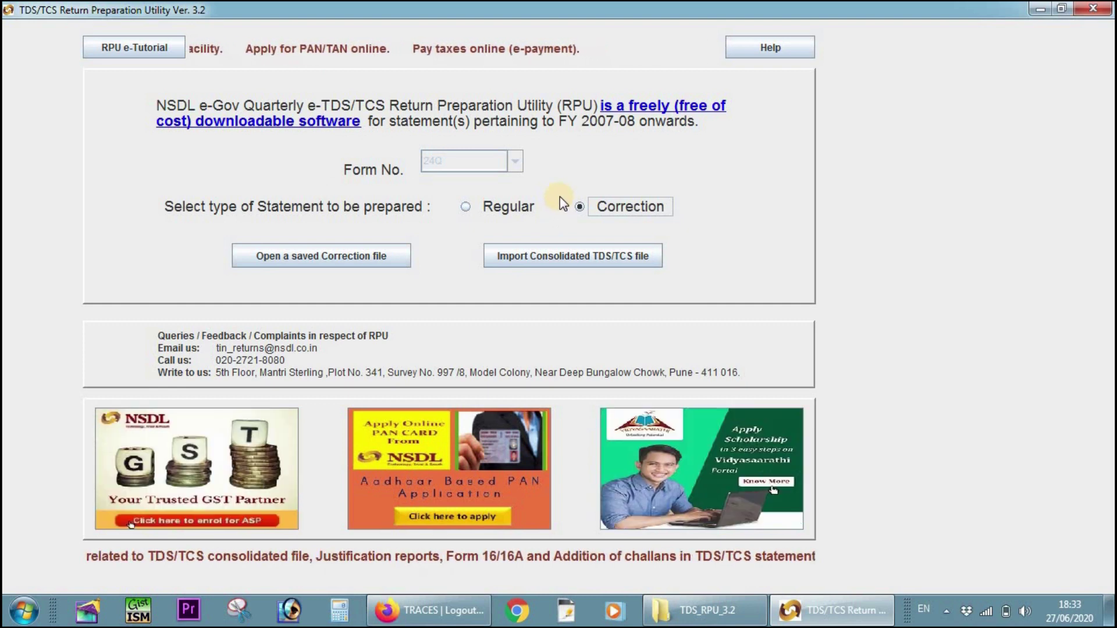
left_click_drag(560, 196, 682, 221)
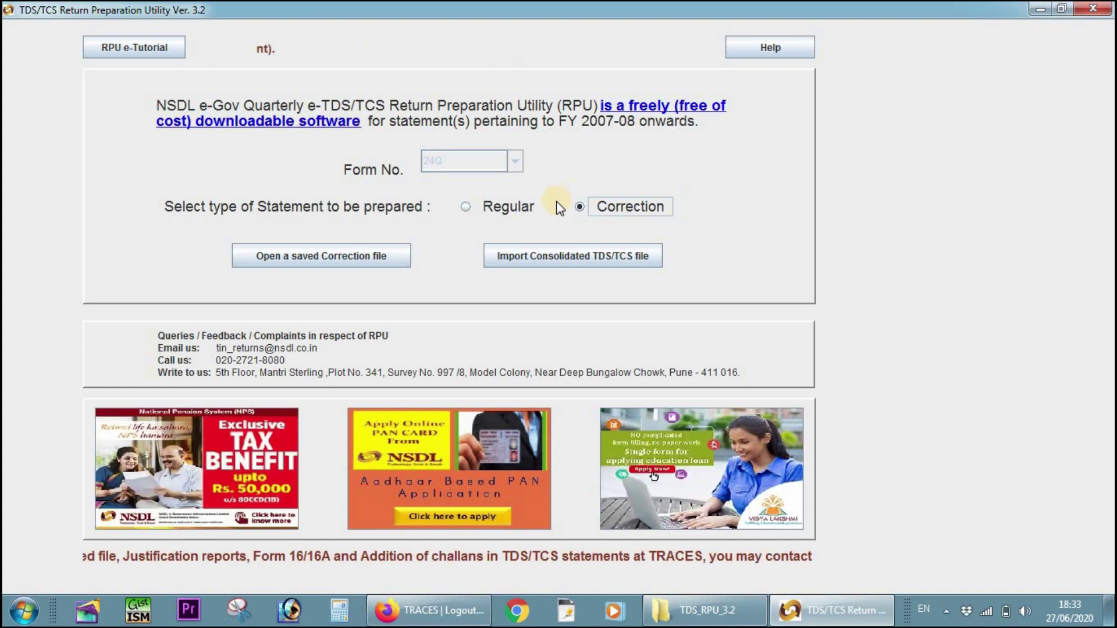
- Import the 24Q Q4 consolidated .tds file from Desktop\CORRECTION, acknowledging the date and success messages
left_click(548, 256)
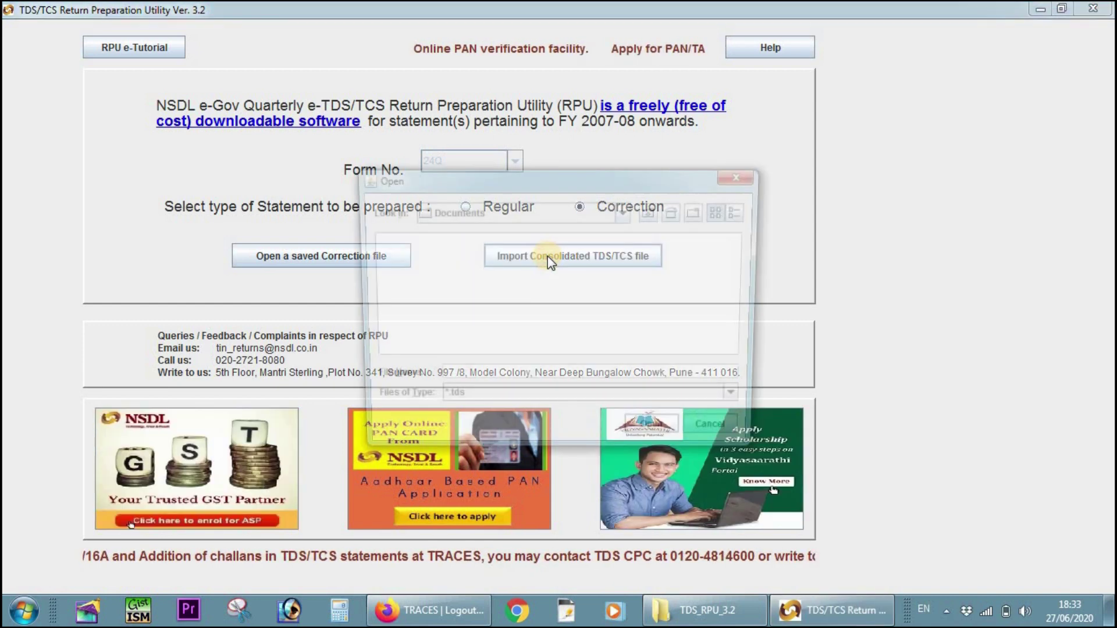
left_click(625, 211)
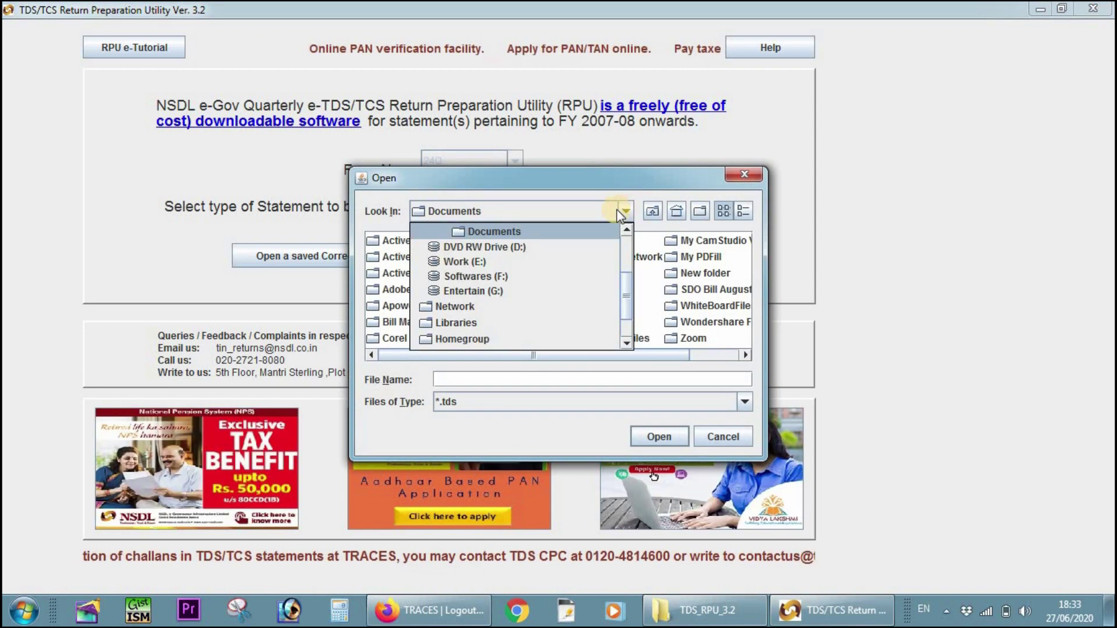
scroll(501, 259, "up", 2)
left_click(484, 250)
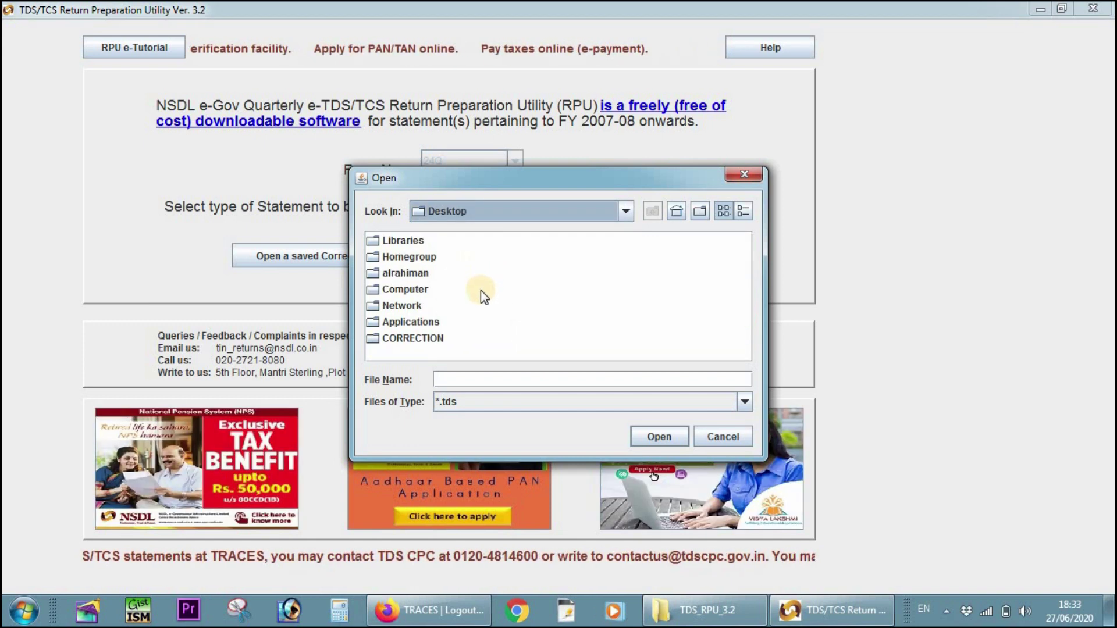
left_click(426, 337)
double_click(426, 337)
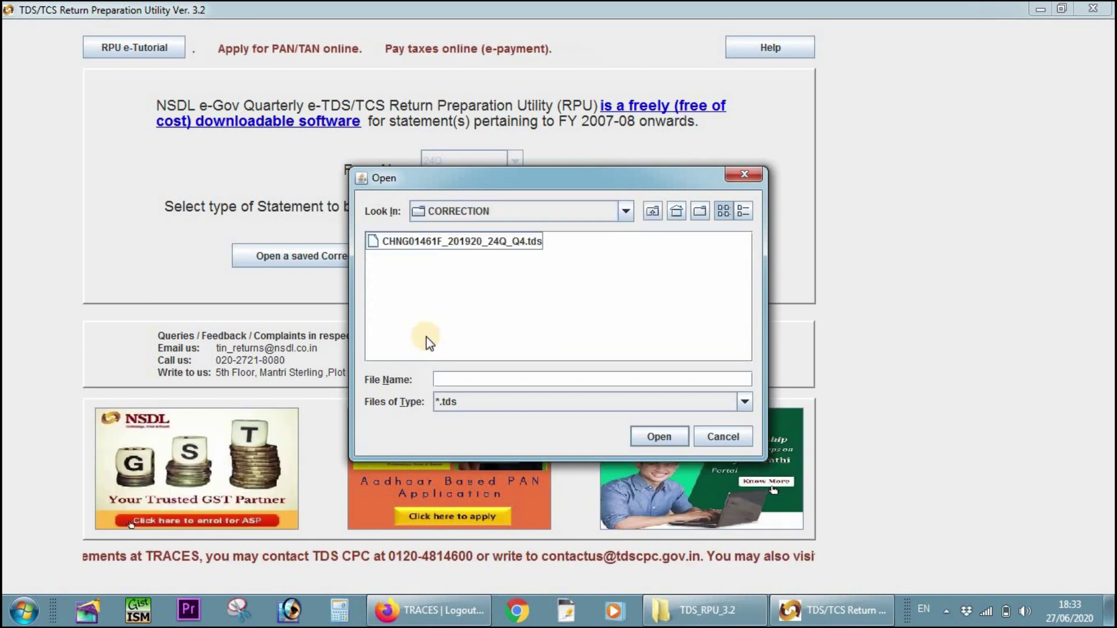
double_click(468, 241)
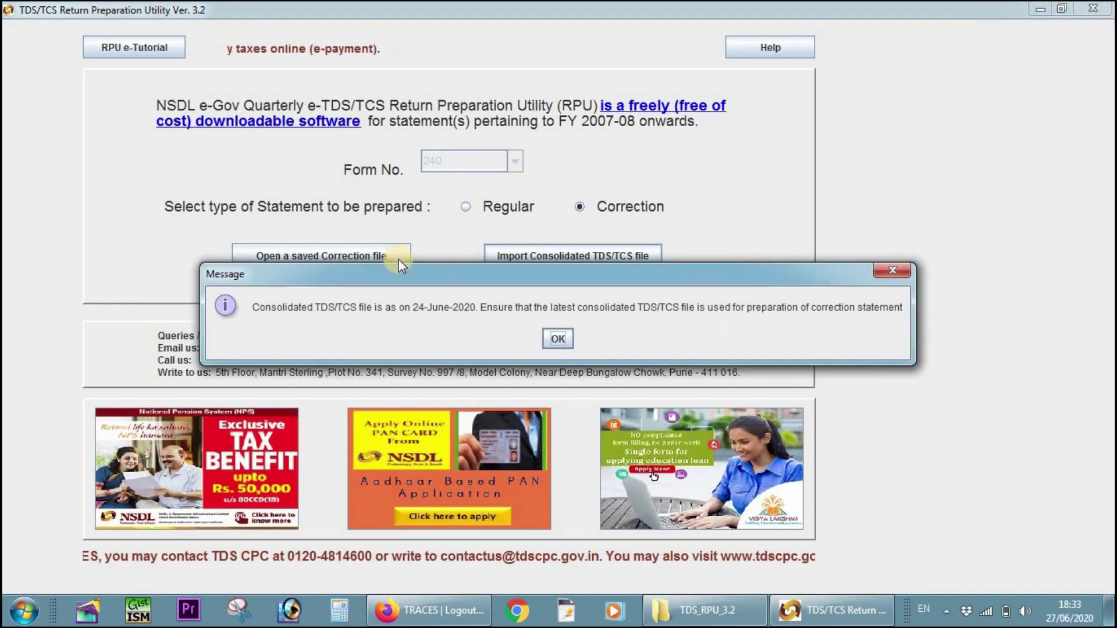
left_click(551, 338)
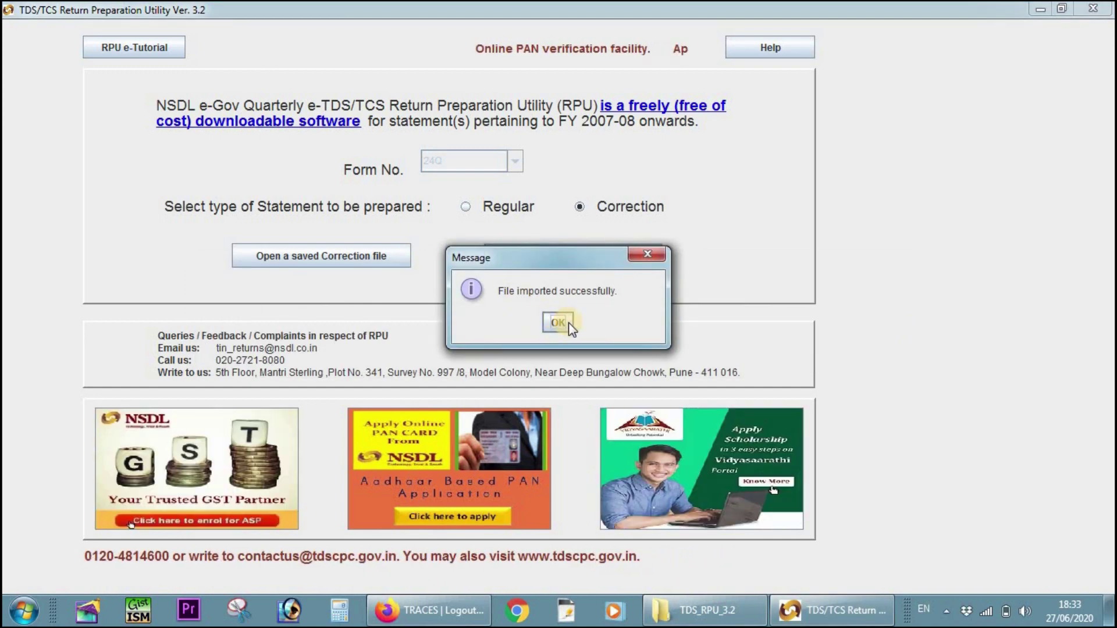
left_click(567, 323)
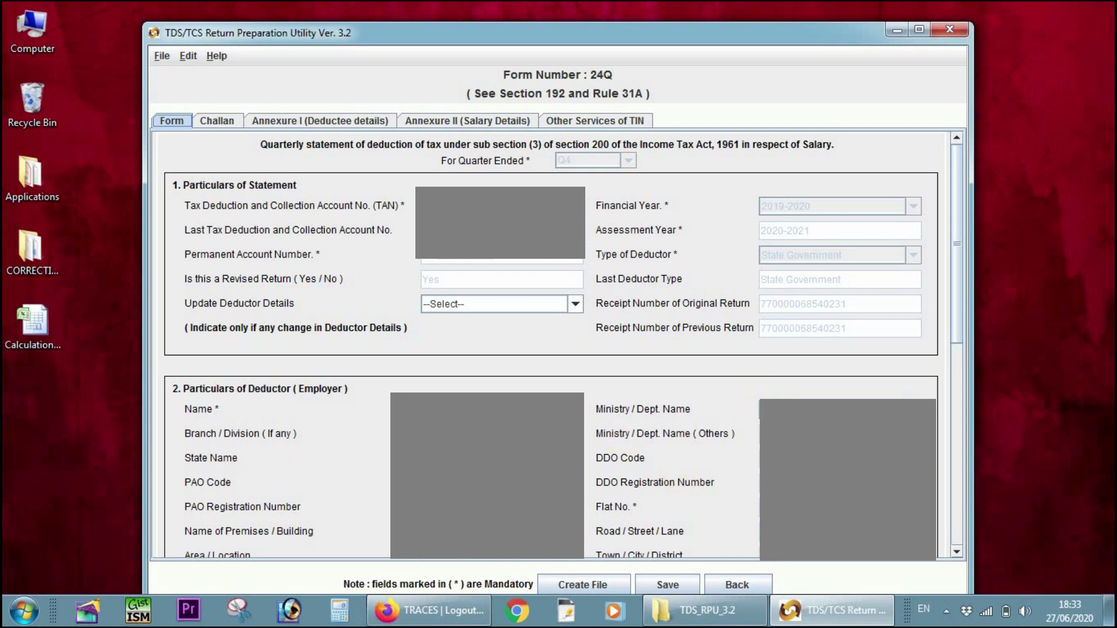
- Set Update Deductor Details to Other Deductor Details
key("Tab")
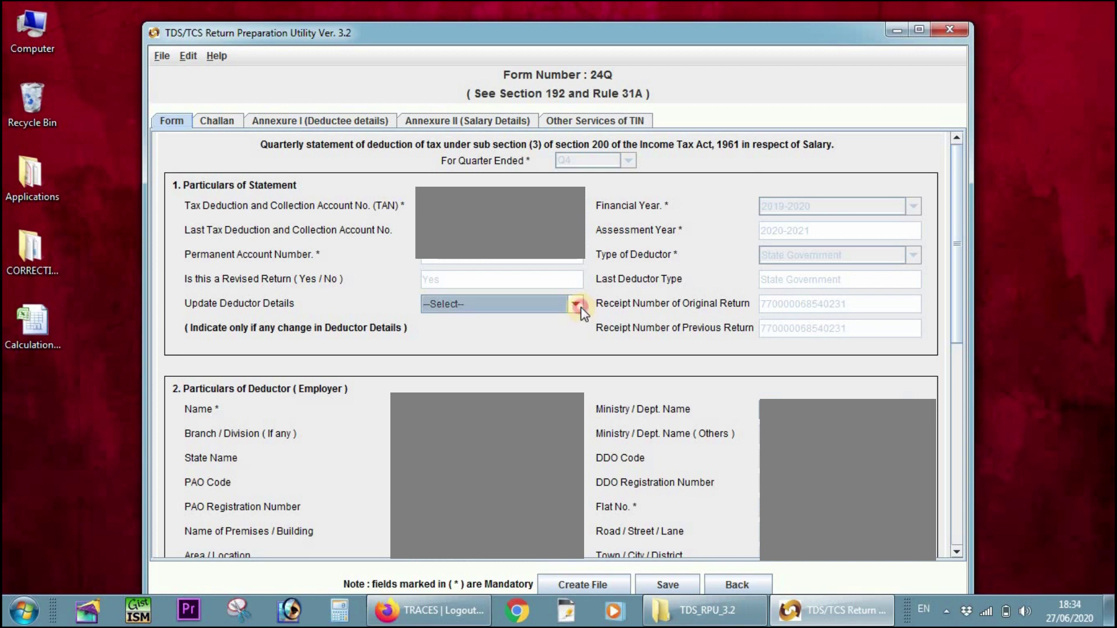
left_click(575, 304)
left_click(546, 334)
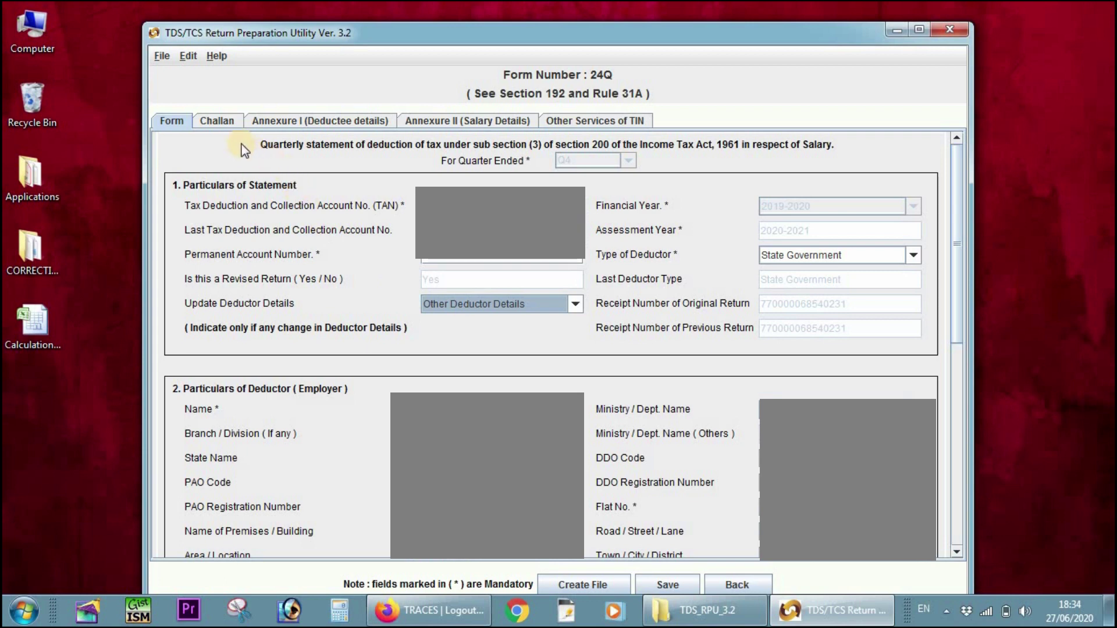
- Check the challan rows' update modes, leaving rows 1 and 2 at --Select--, then go to Annexure I
left_click(219, 122)
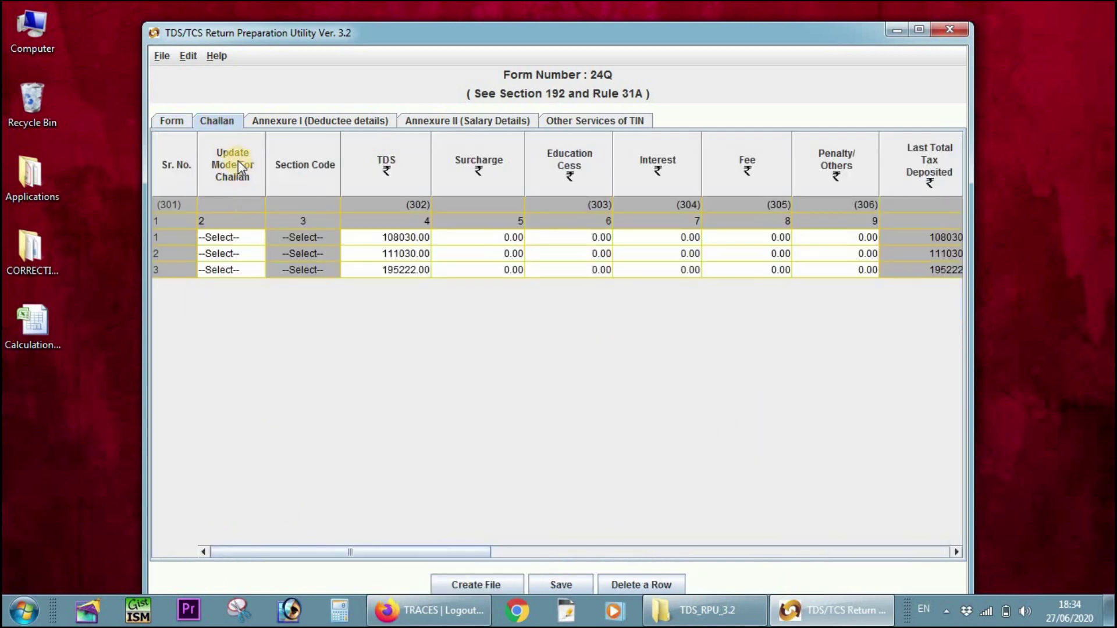
left_click(244, 236)
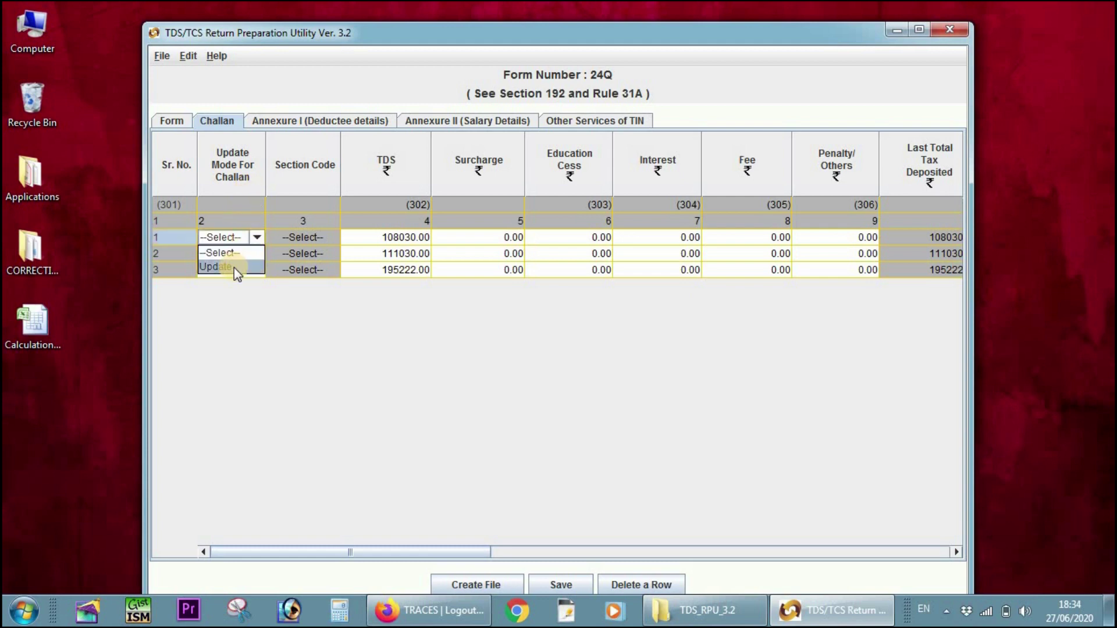
left_click(409, 341)
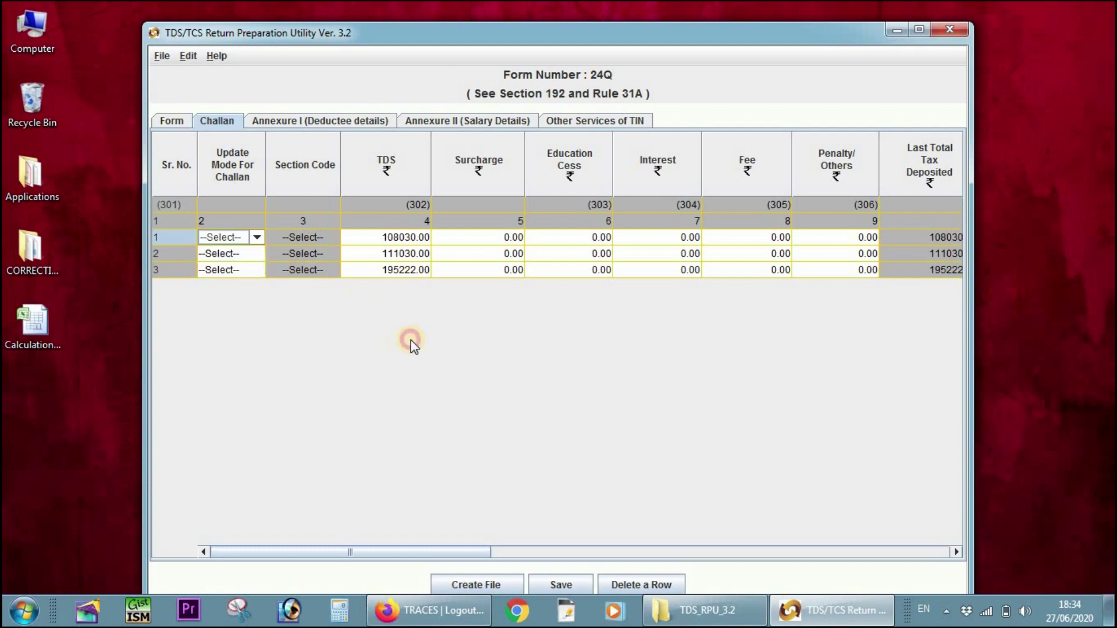
left_click(245, 252)
left_click(254, 255)
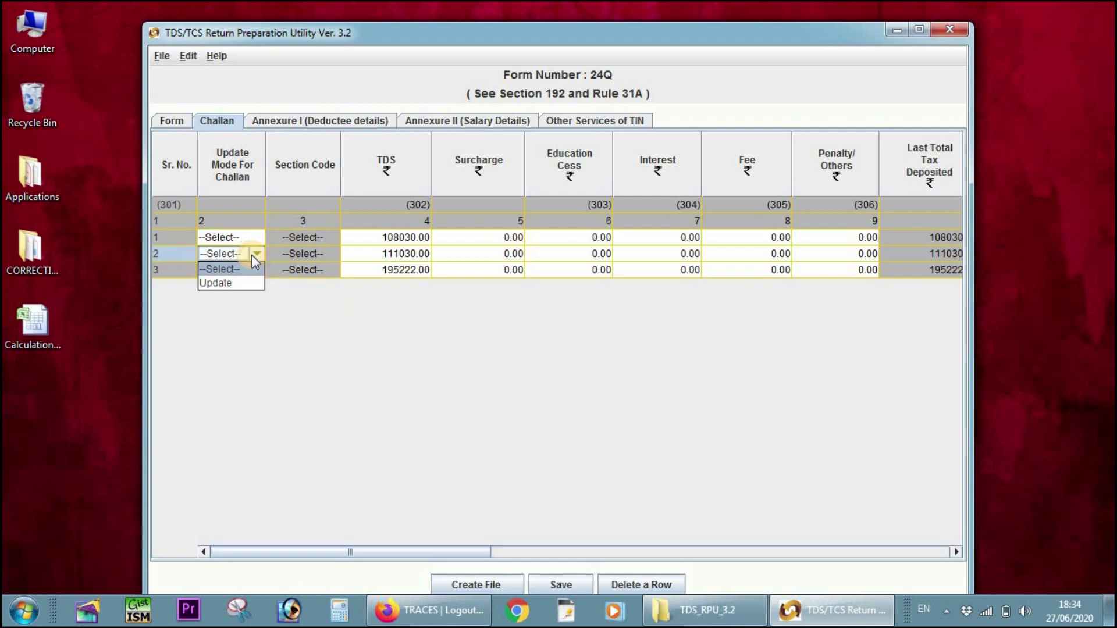
left_click(245, 284)
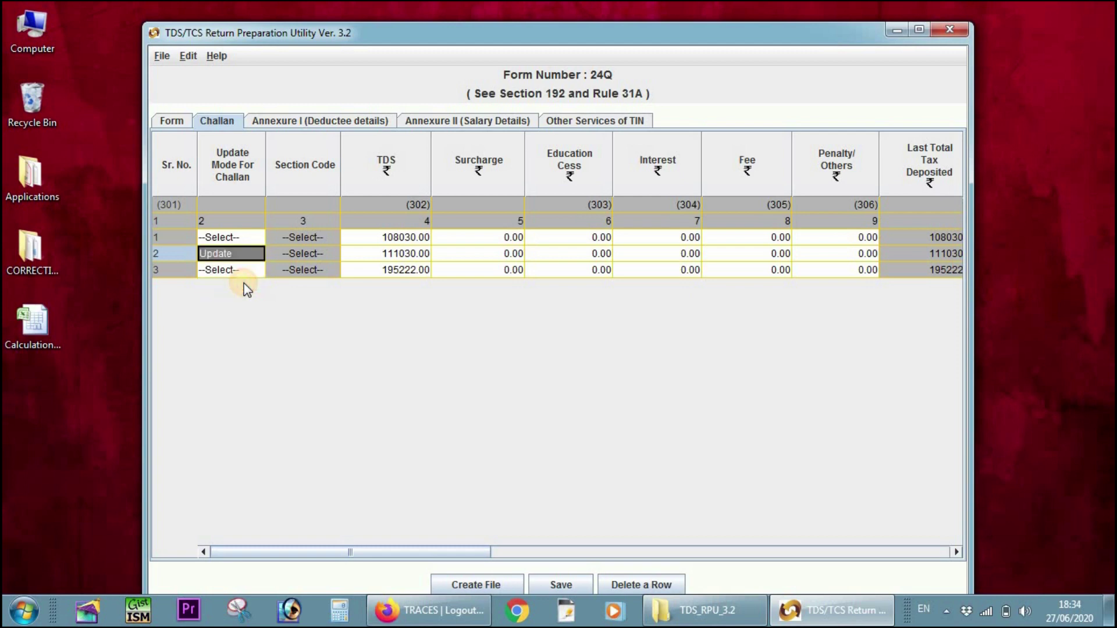
left_click(264, 254)
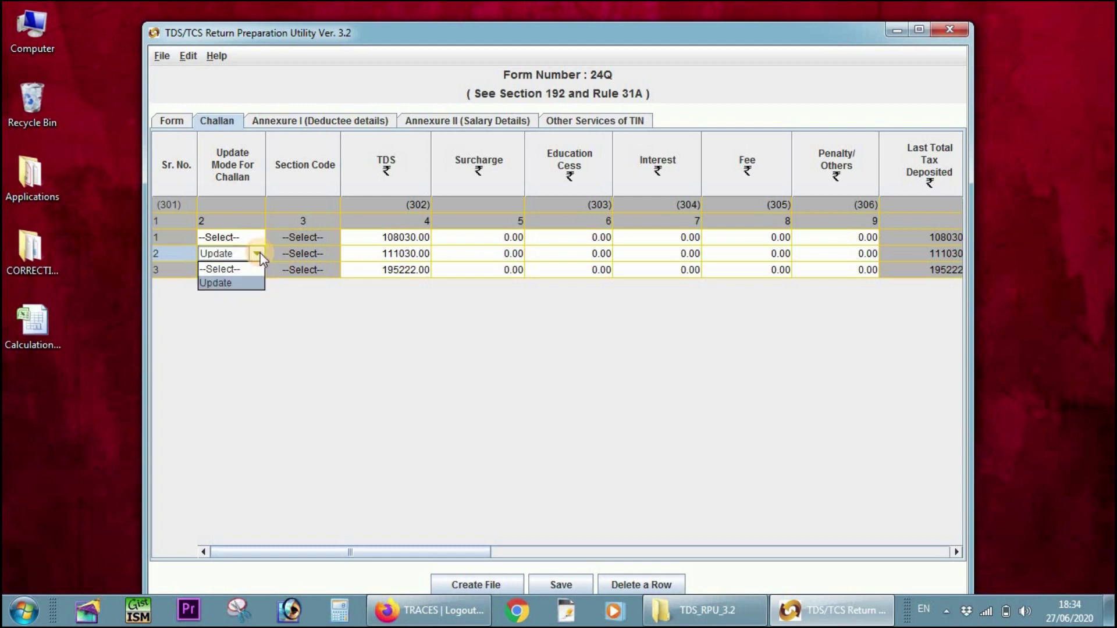
left_click(235, 270)
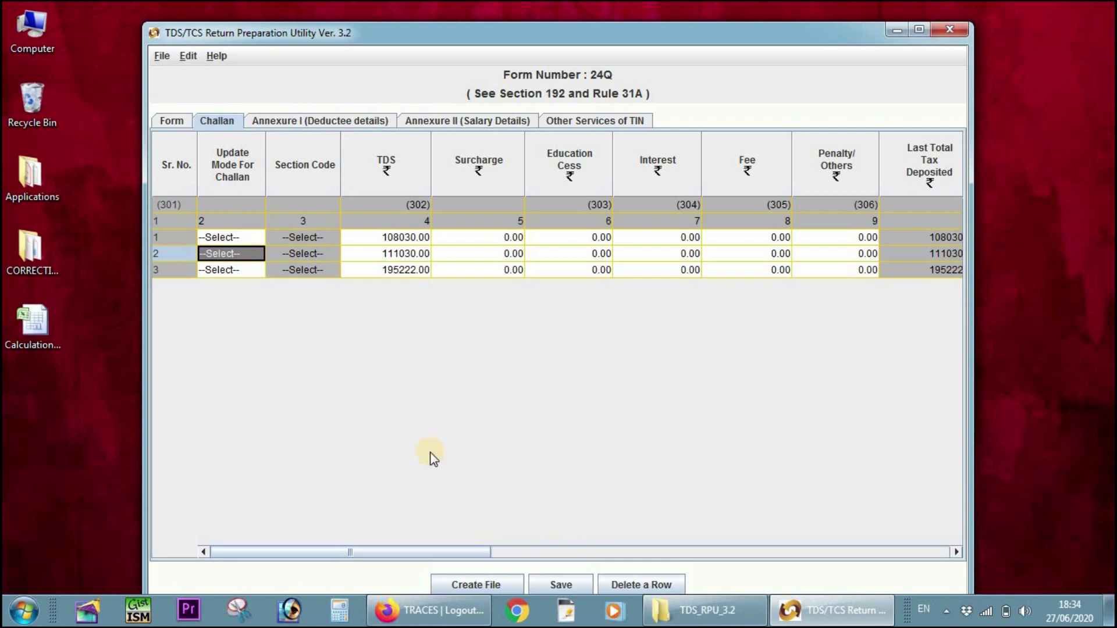
left_click(307, 120)
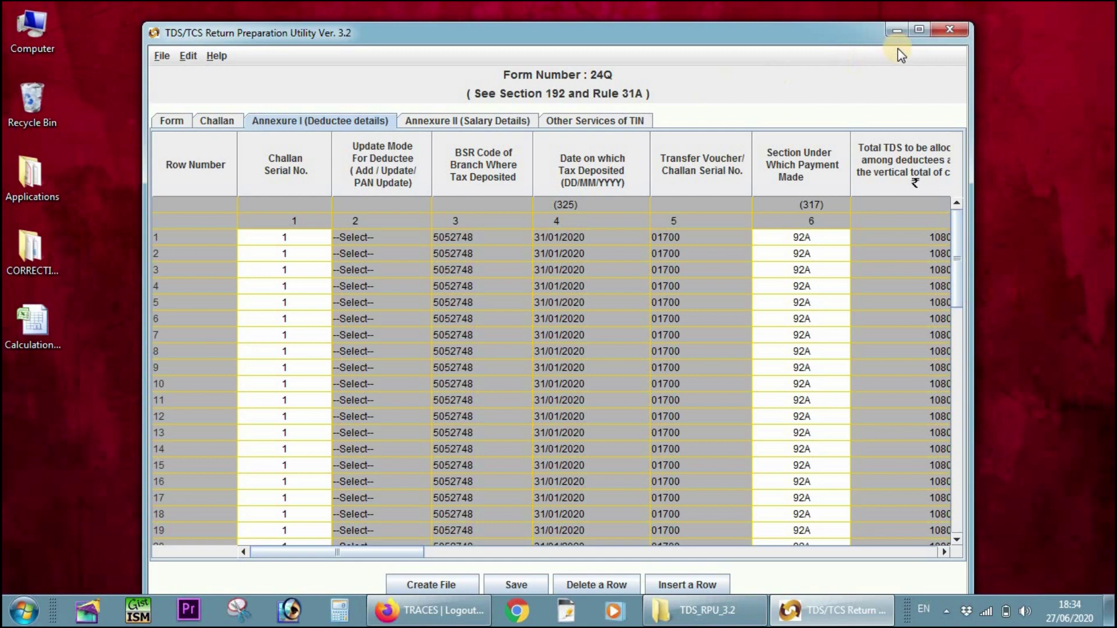
- Maximize the window and set Annexure I deductee row 1's update mode to UPDATE
left_click(912, 29)
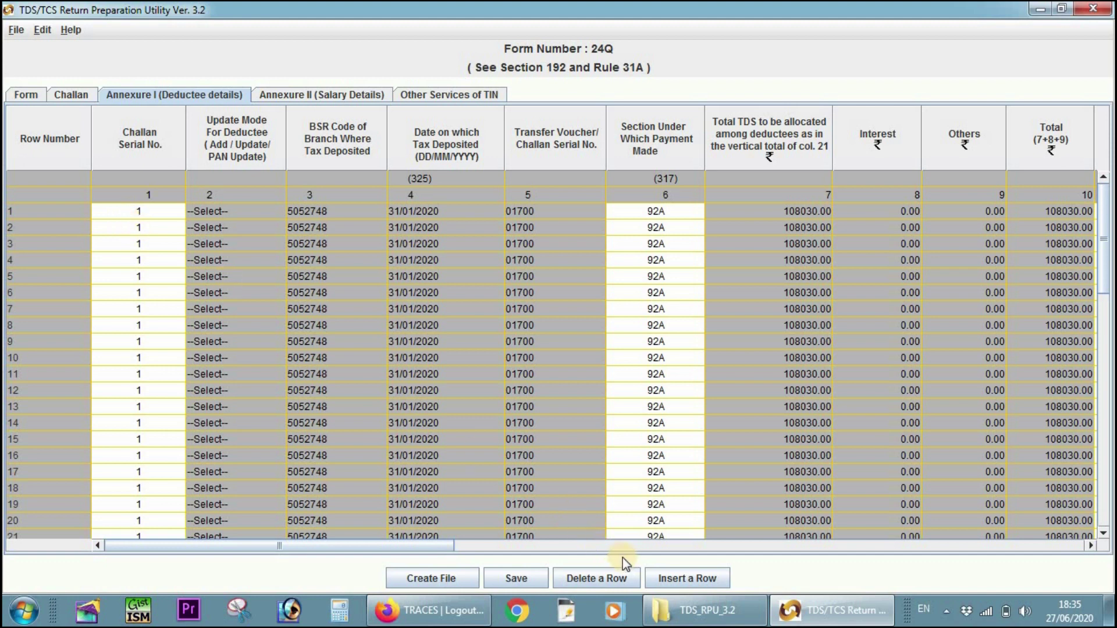
left_click(239, 212)
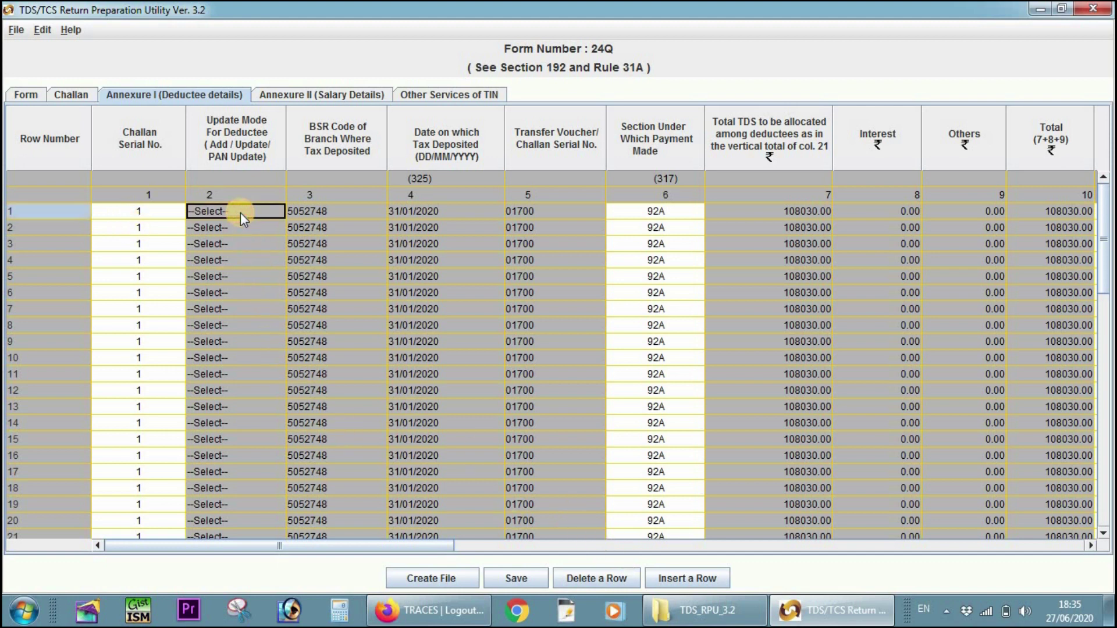
left_click(241, 211)
left_click(277, 211)
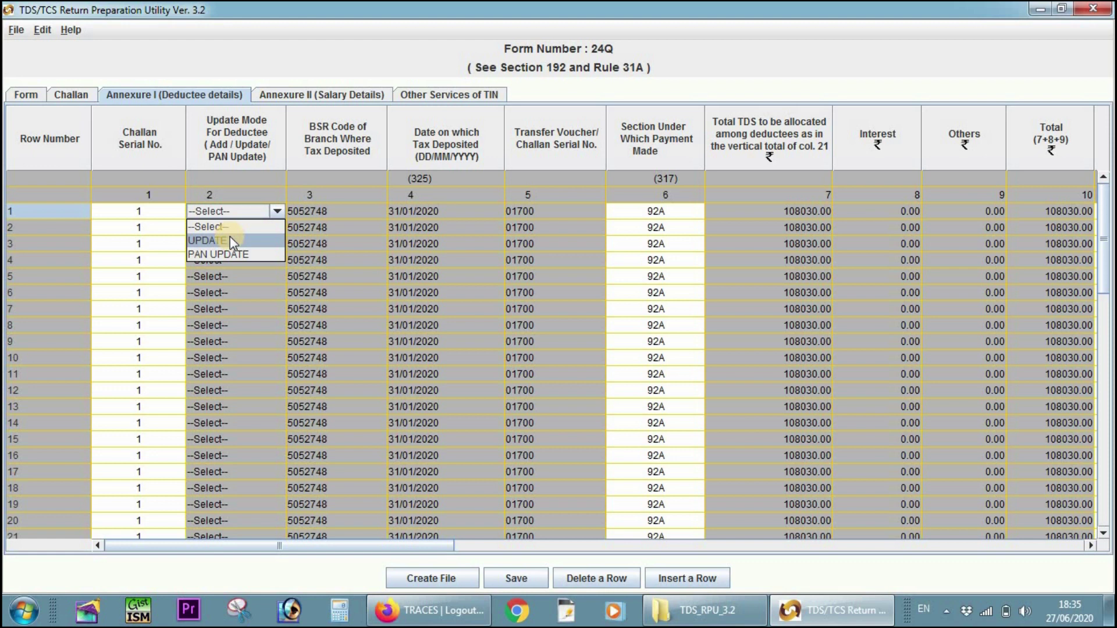
left_click(230, 239)
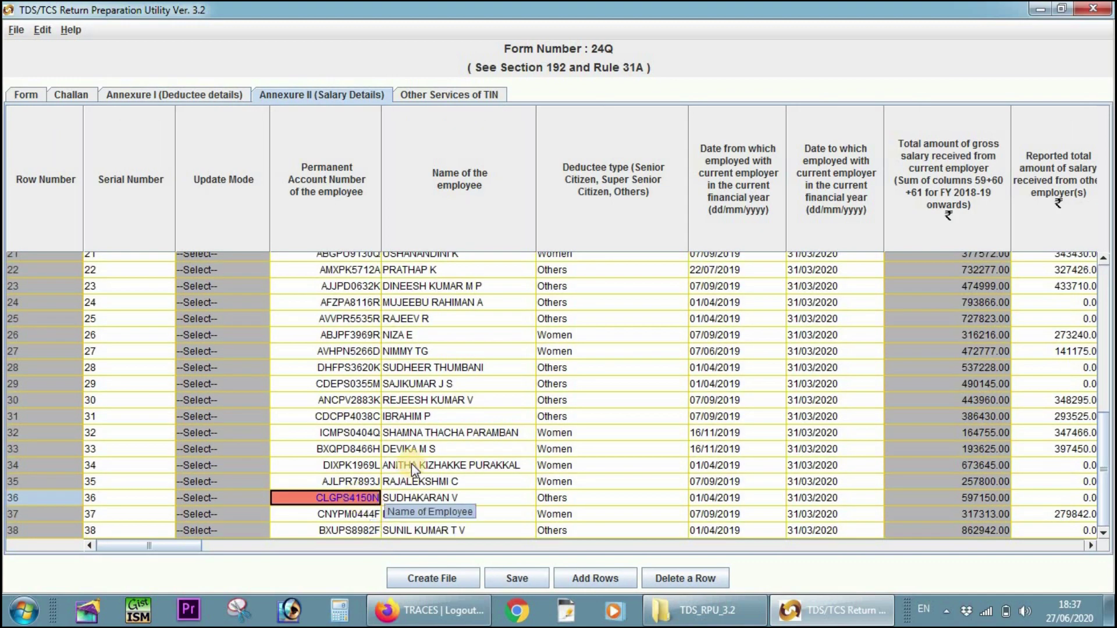
- Set Annexure II salary row 36's update mode to PAN UPDATE
left_click(411, 463)
left_click(352, 499)
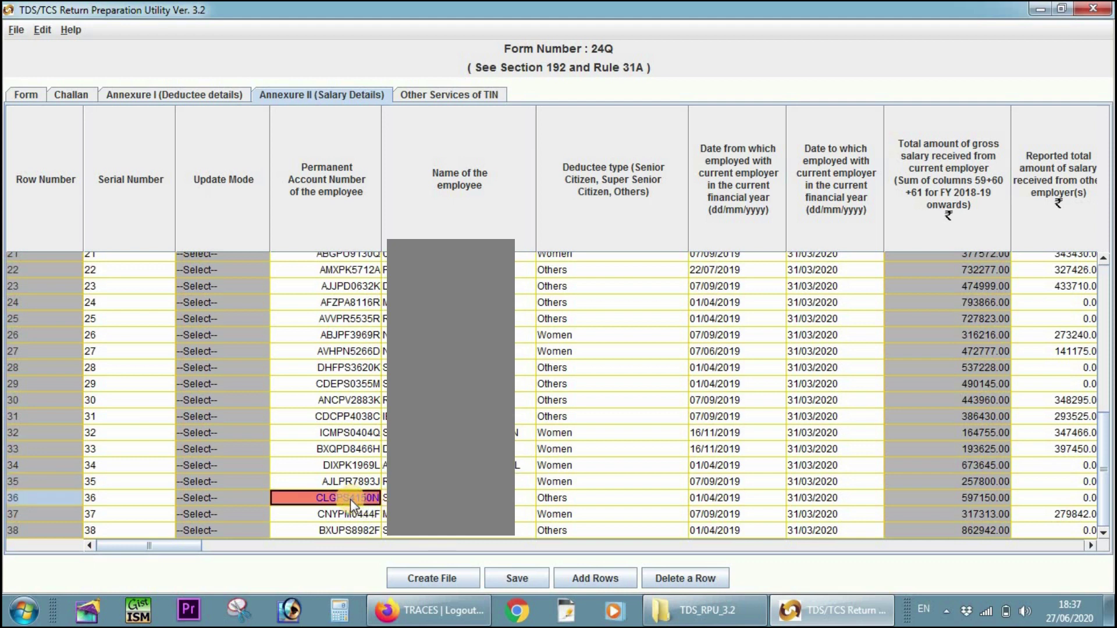
left_click(371, 470)
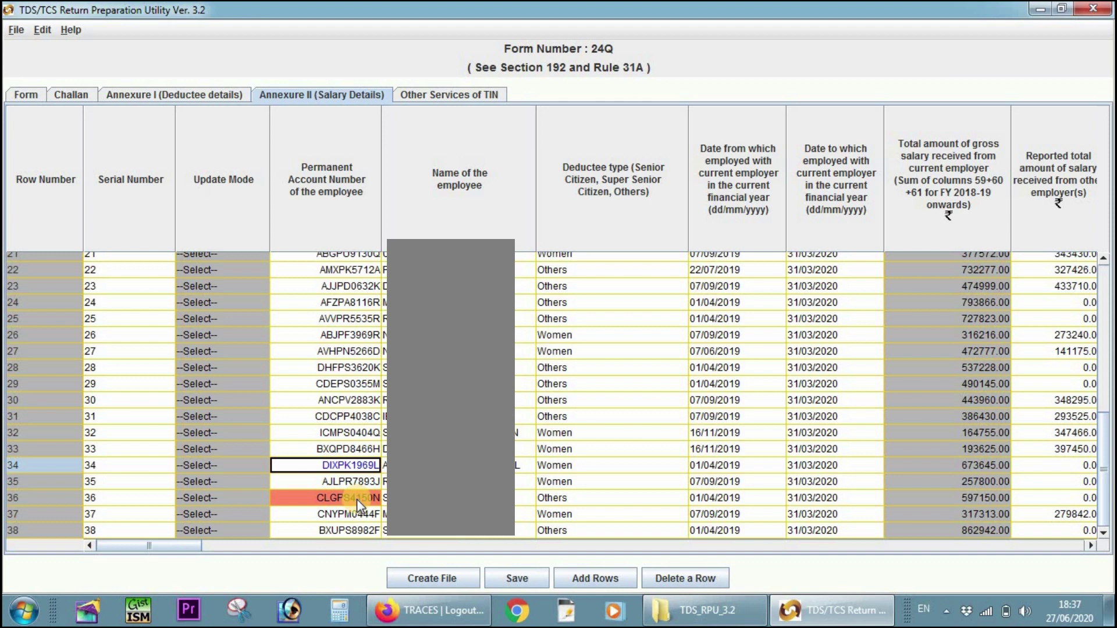
left_click(356, 495)
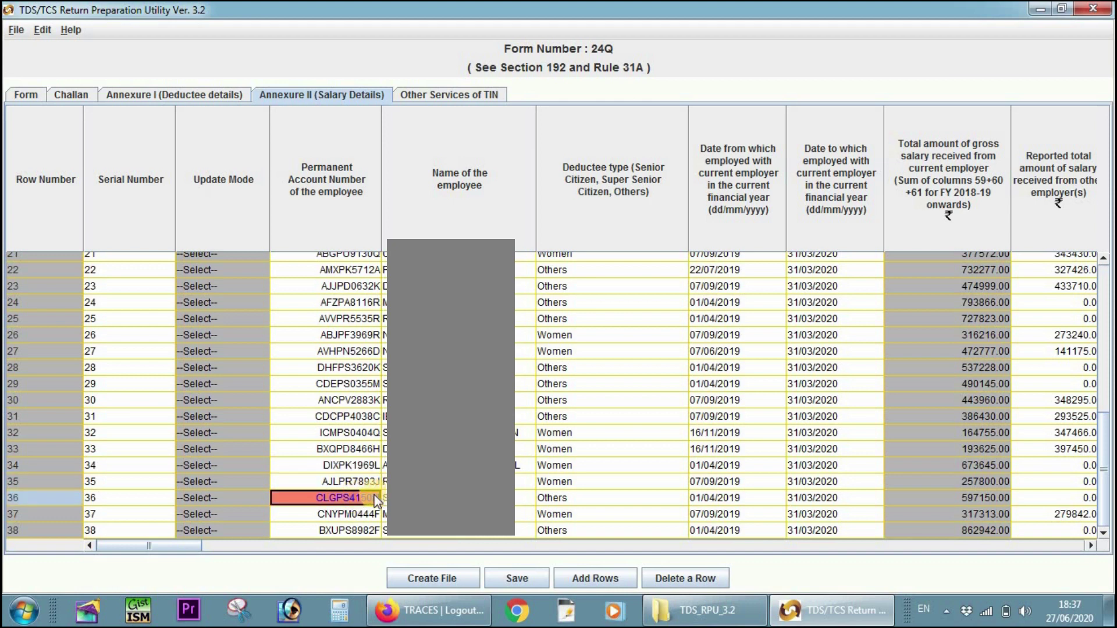
left_click(238, 499)
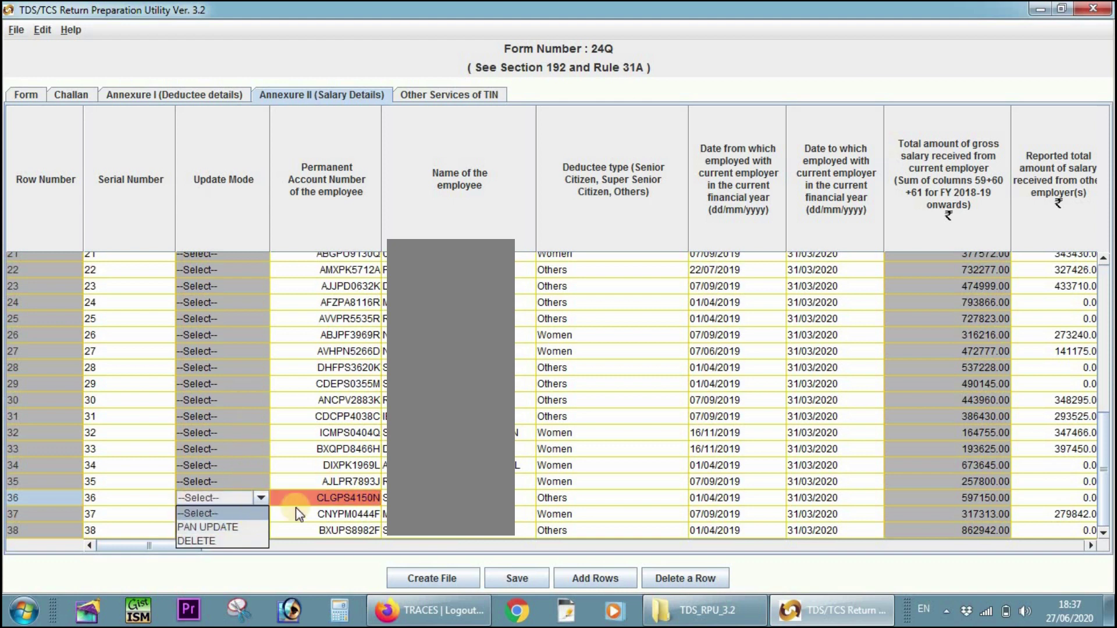
left_click(221, 527)
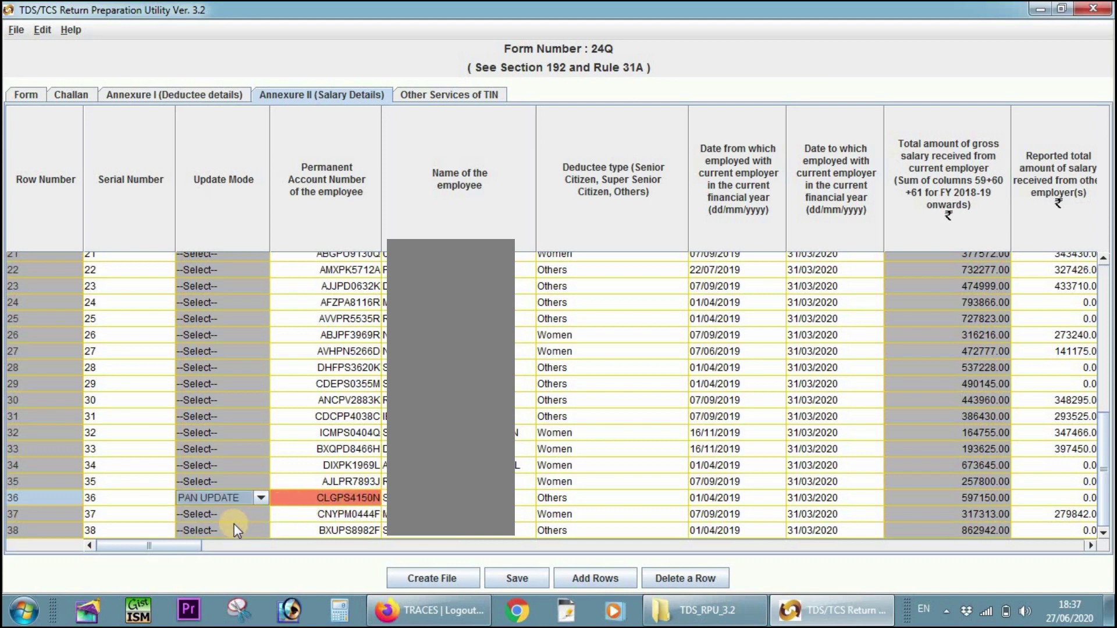
- Retype the wrong digits in row 36's employee PAN and confirm the correction
double_click(351, 502)
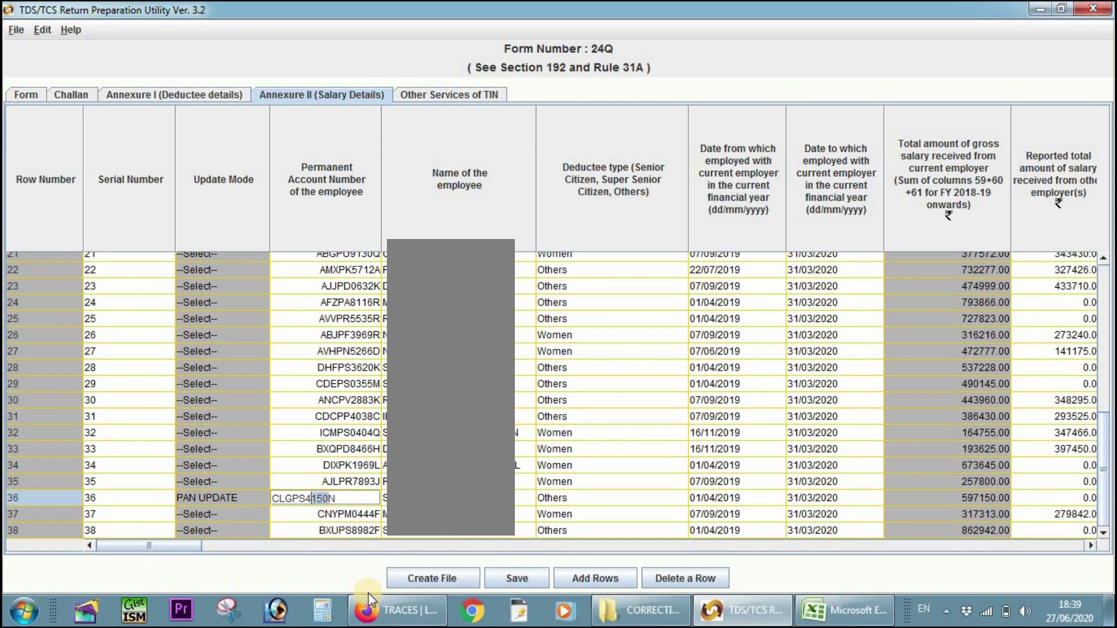
type("051")
key("Return")
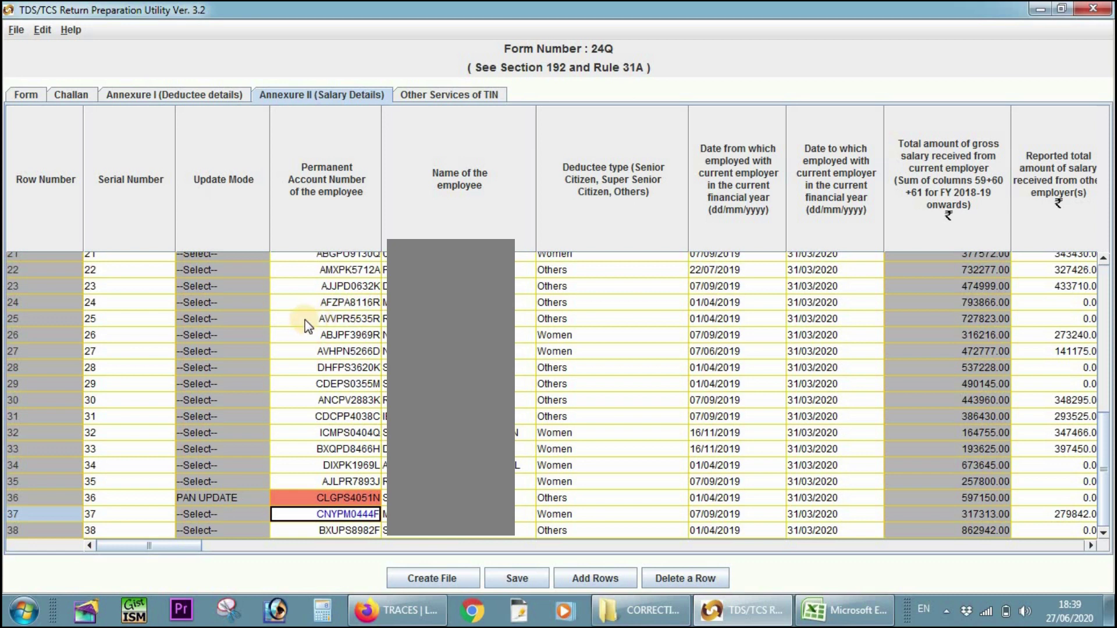
- Mark salary row 25 as DELETE, step through its columns, and bring up the Add Rows prompt
left_click(250, 316)
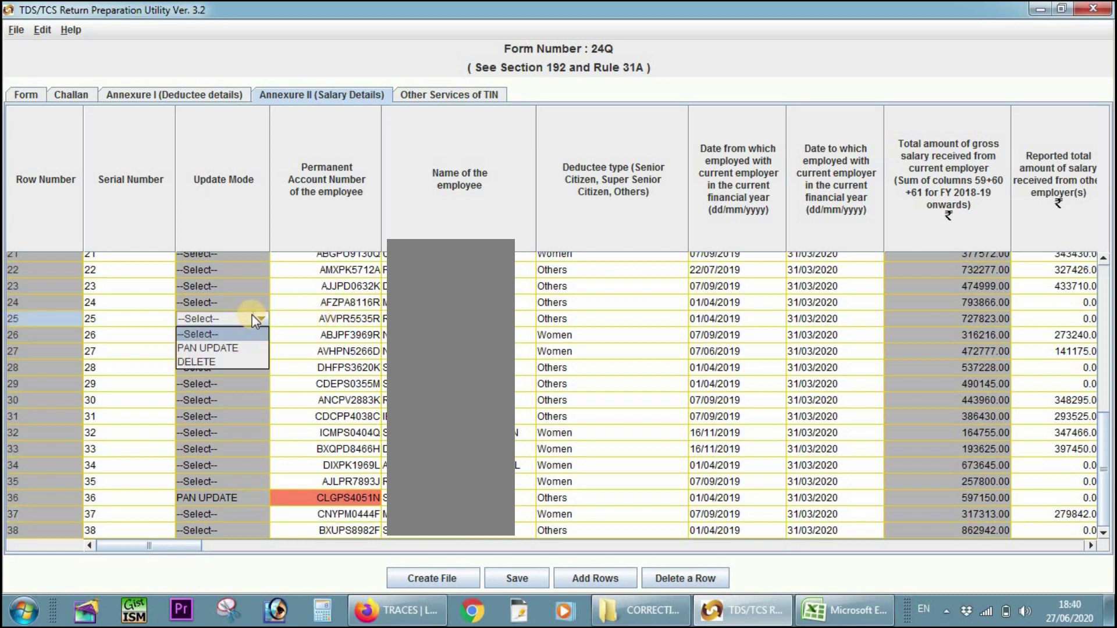
left_click(232, 363)
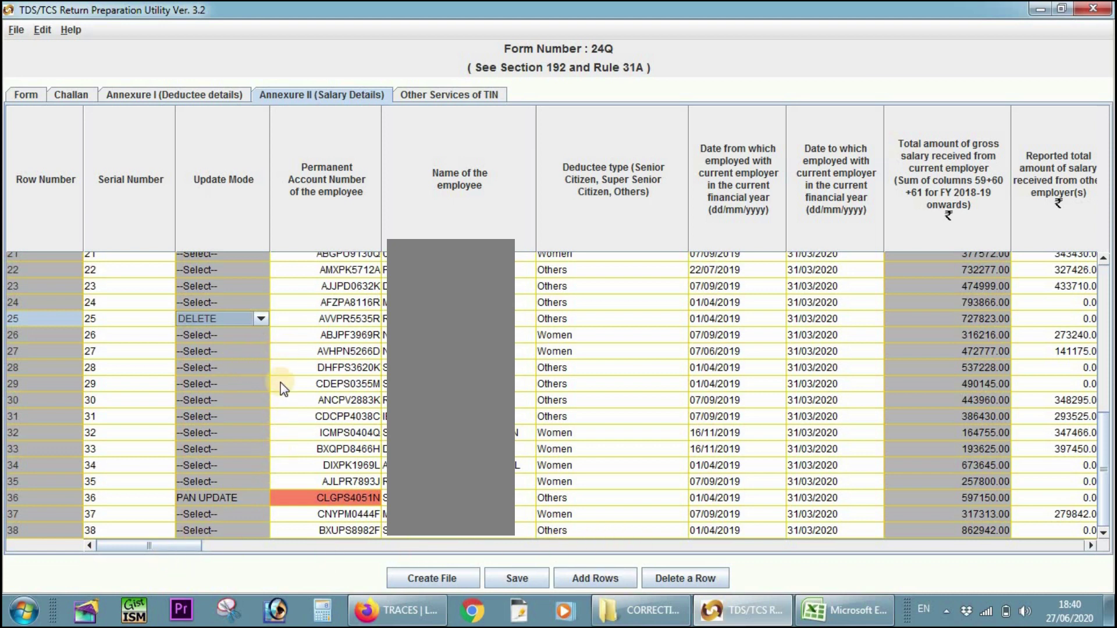
left_click(299, 317)
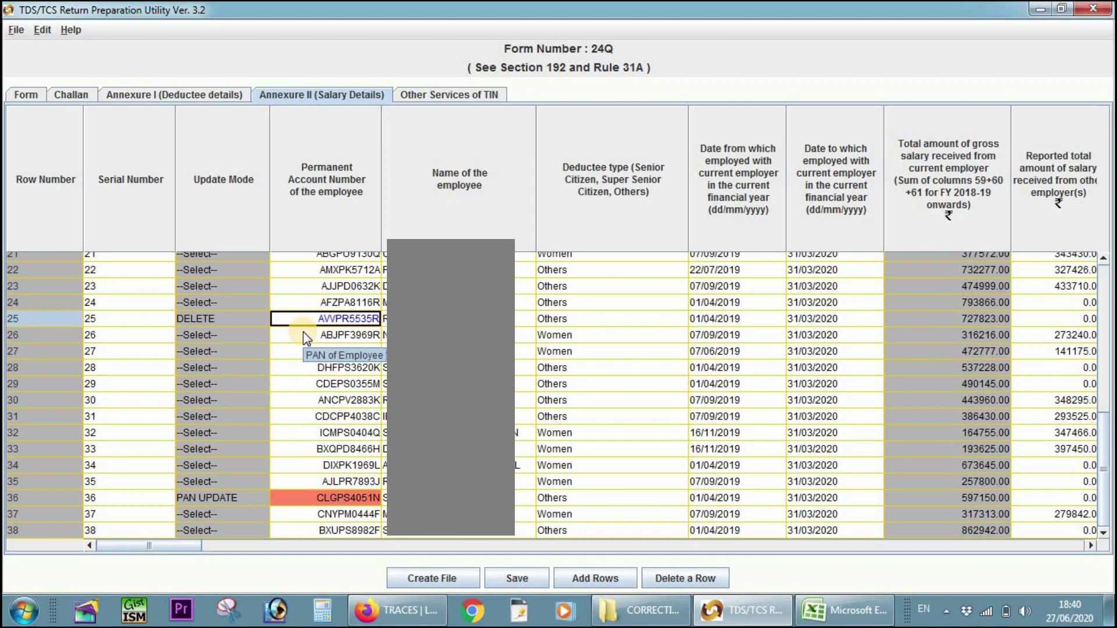
key("Tab")
key("Tab")
key("Tab")
key("Tab")
key("Tab")
key("Tab")
key("Tab")
key("Tab")
key("Tab")
key("Tab")
key("Tab")
key("Tab")
key("Tab")
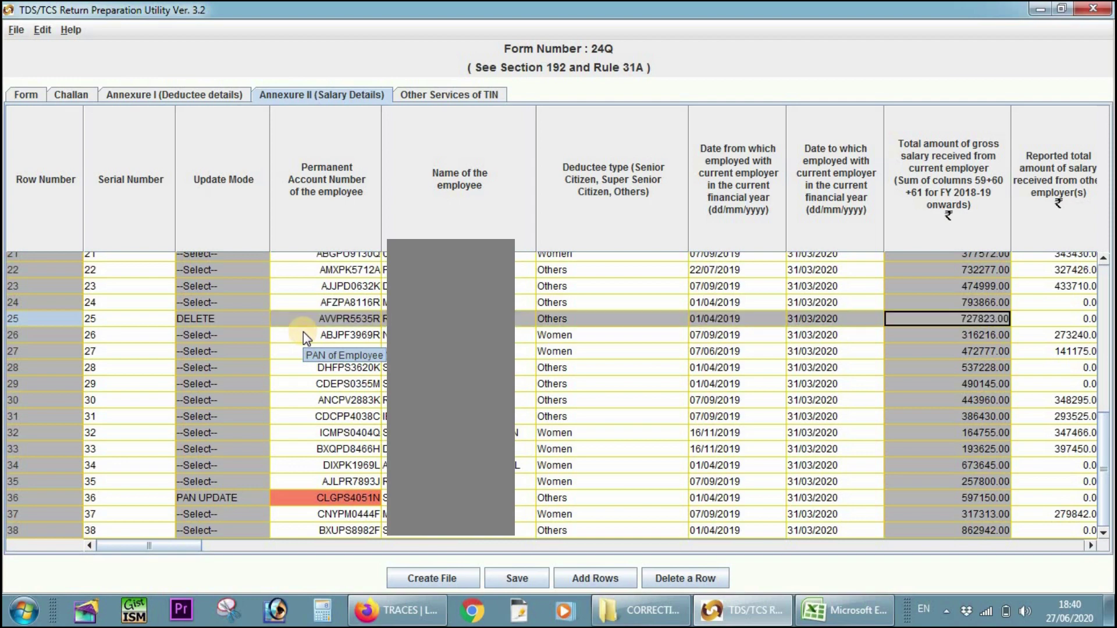
key("Tab")
key("Tab")
key("Tab")
key("Tab")
key("Tab")
key("Tab")
key("Tab")
key("Tab")
key("Tab")
key("Tab")
key("Tab")
key("Tab")
key("Tab")
key("Tab")
key("Tab")
key("Tab")
key("Tab")
key("Tab")
key("Tab")
key("Tab")
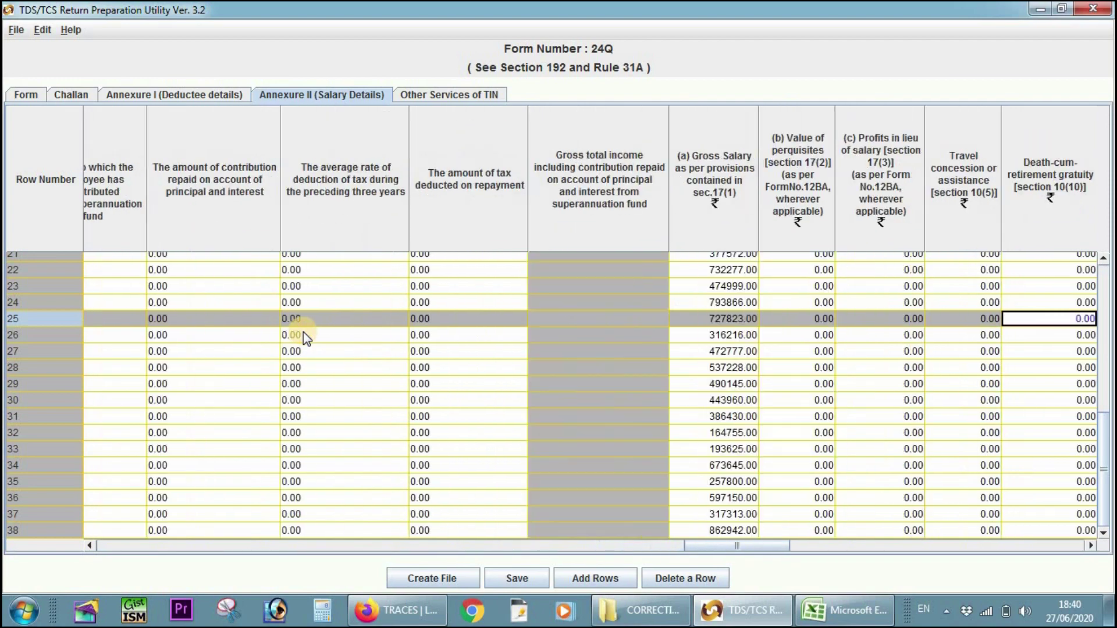
key("Tab")
key("Tab")
key("Tab")
key("Tab")
key("Tab")
key("Tab")
key("Tab")
key("Tab")
key("Tab")
key("Tab")
key("Tab")
key("Tab")
key("Tab")
key("Tab")
key("Tab")
key("Tab")
key("Tab")
key("Tab")
key("Tab")
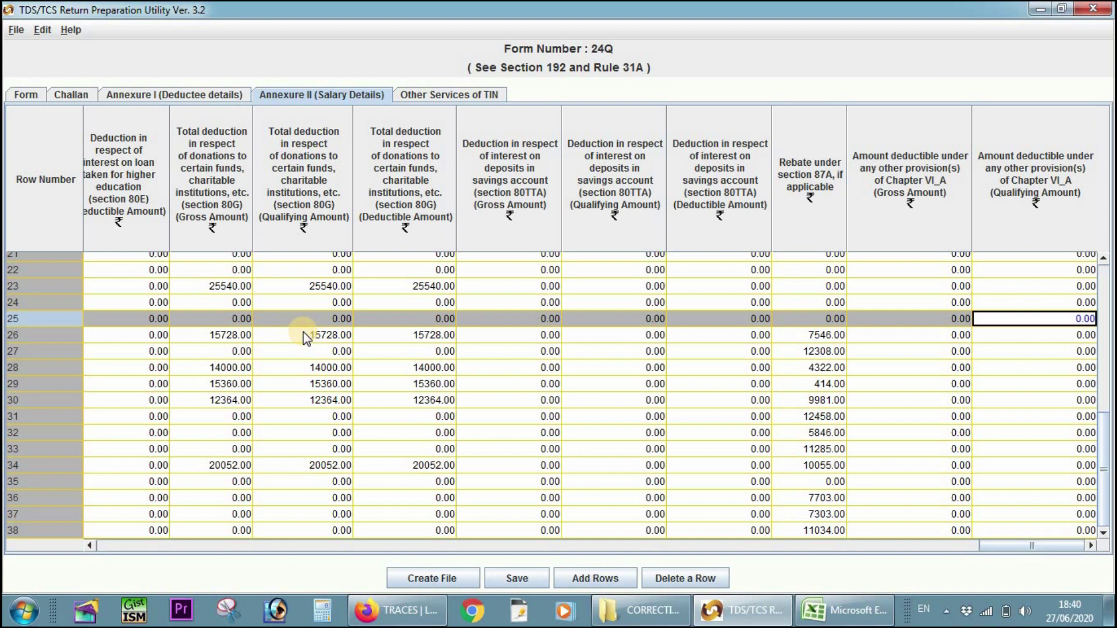
left_click(605, 581)
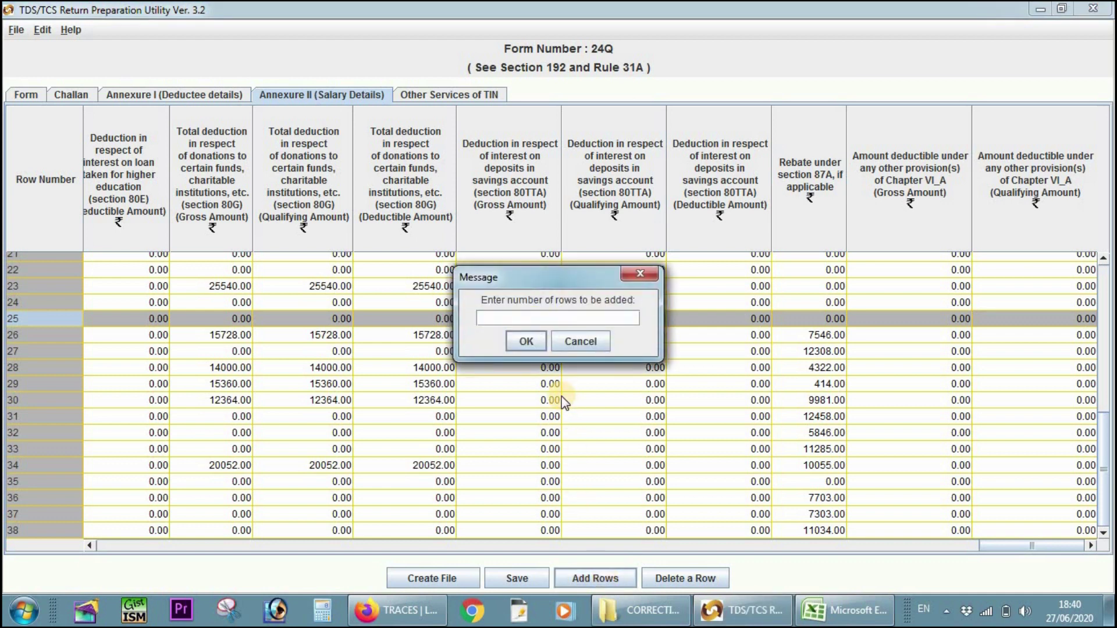
- Add one new salary row 39 and paste deleted row 25's employee PAN into it
type("1")
left_click(526, 341)
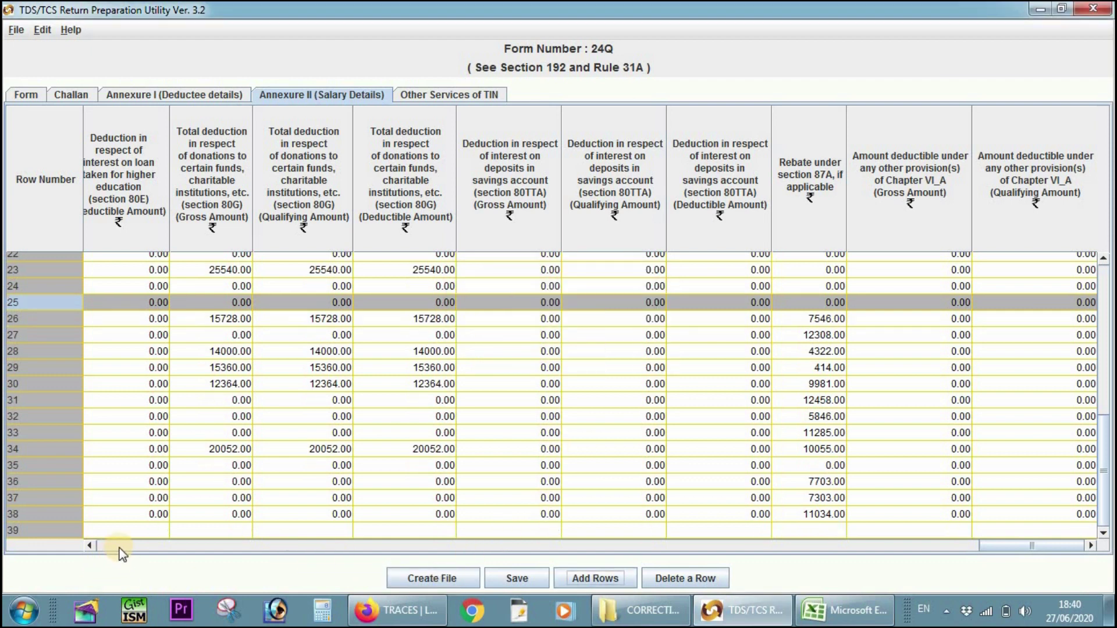
left_click_drag(114, 546, 7, 560)
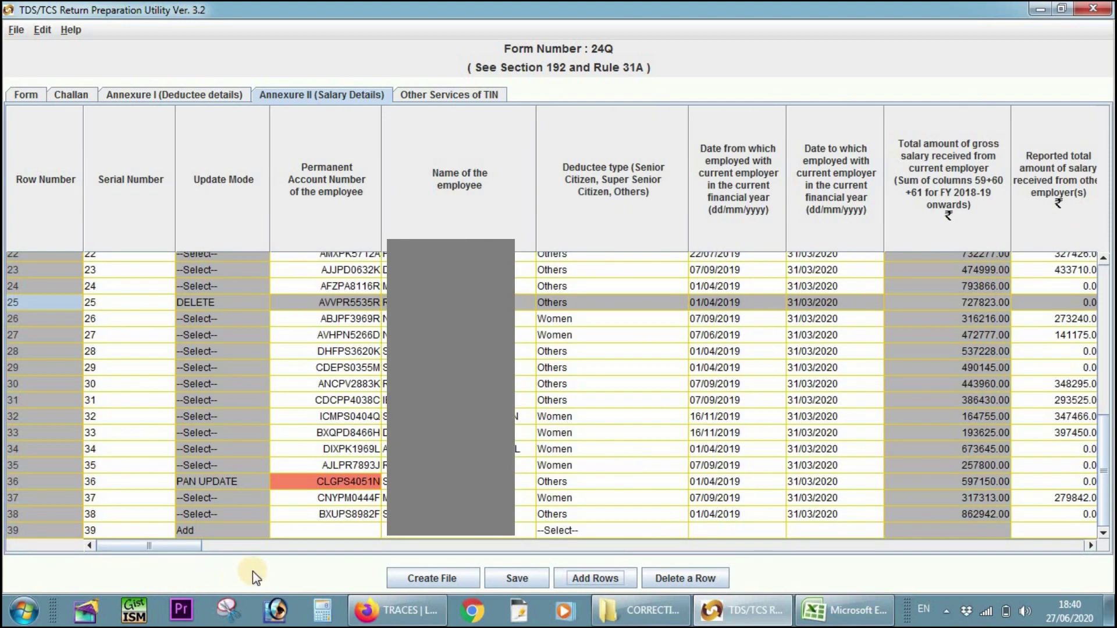
left_click(329, 530)
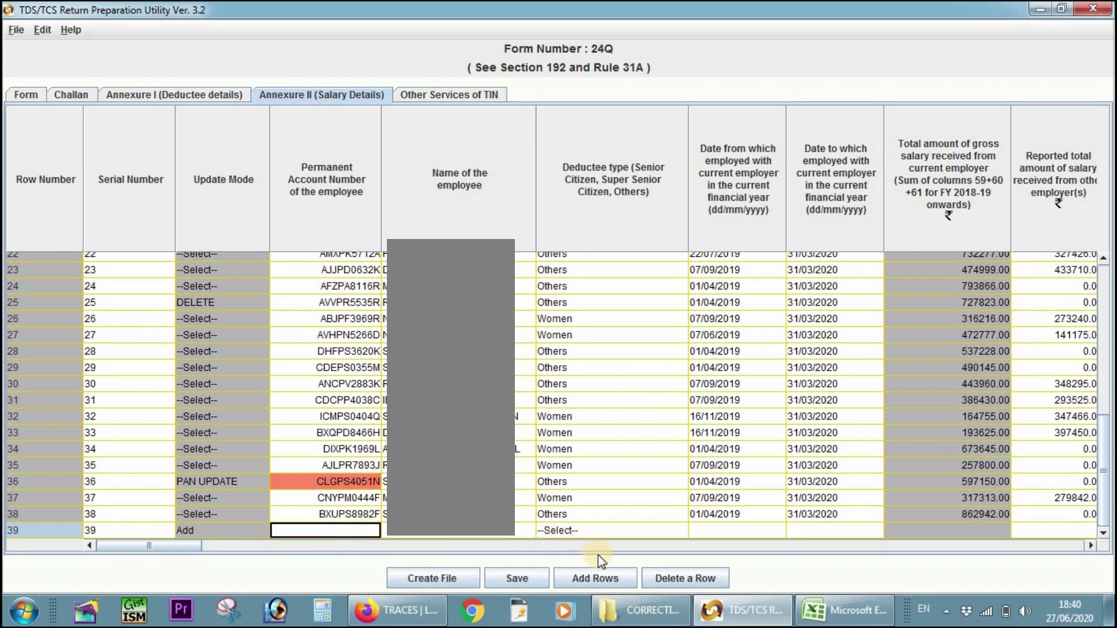
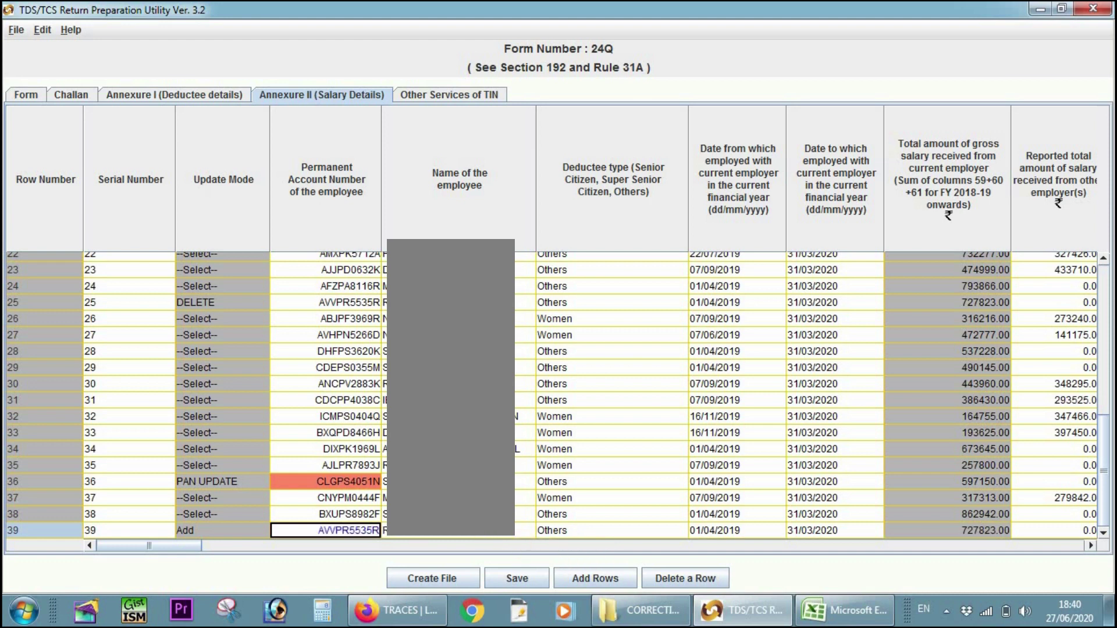
left_click(523, 515)
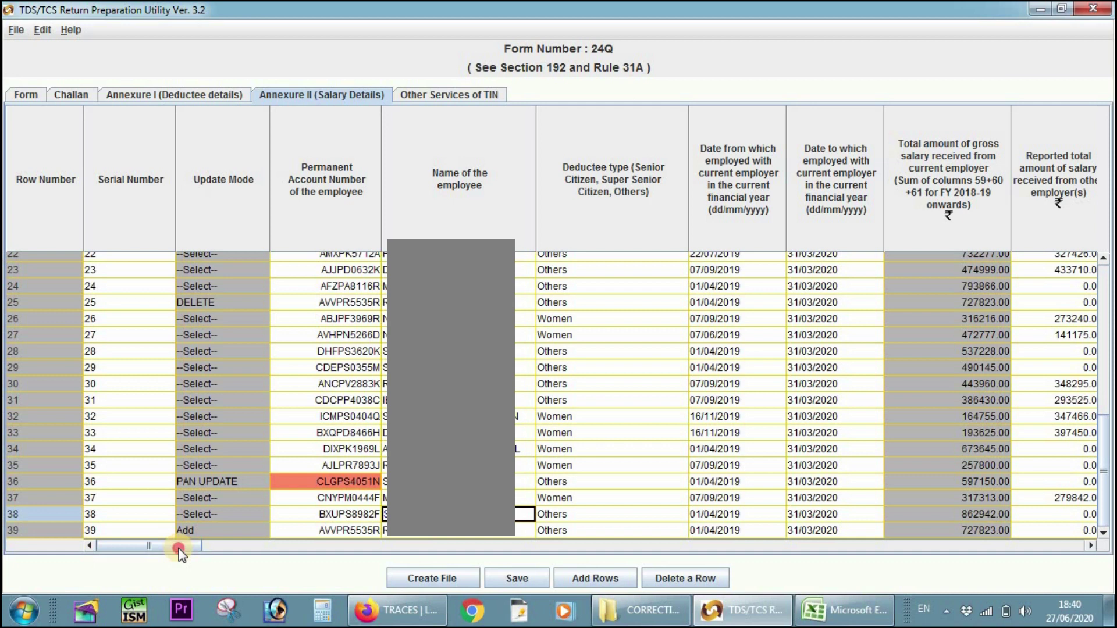
left_click_drag(181, 547, 404, 537)
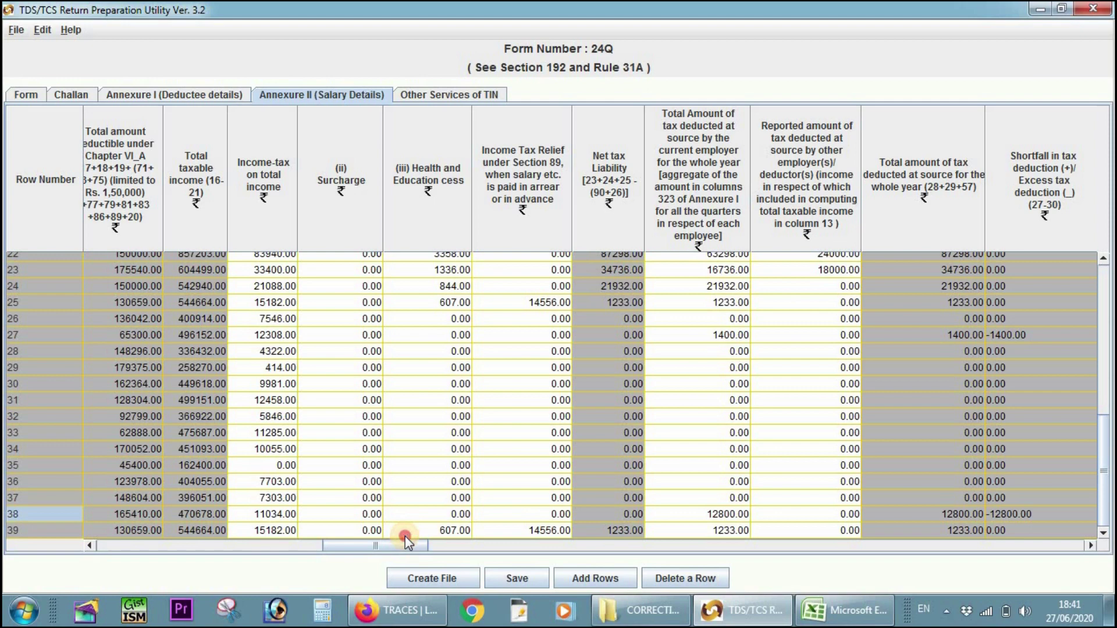
left_click_drag(405, 536, 356, 546)
left_click(333, 529)
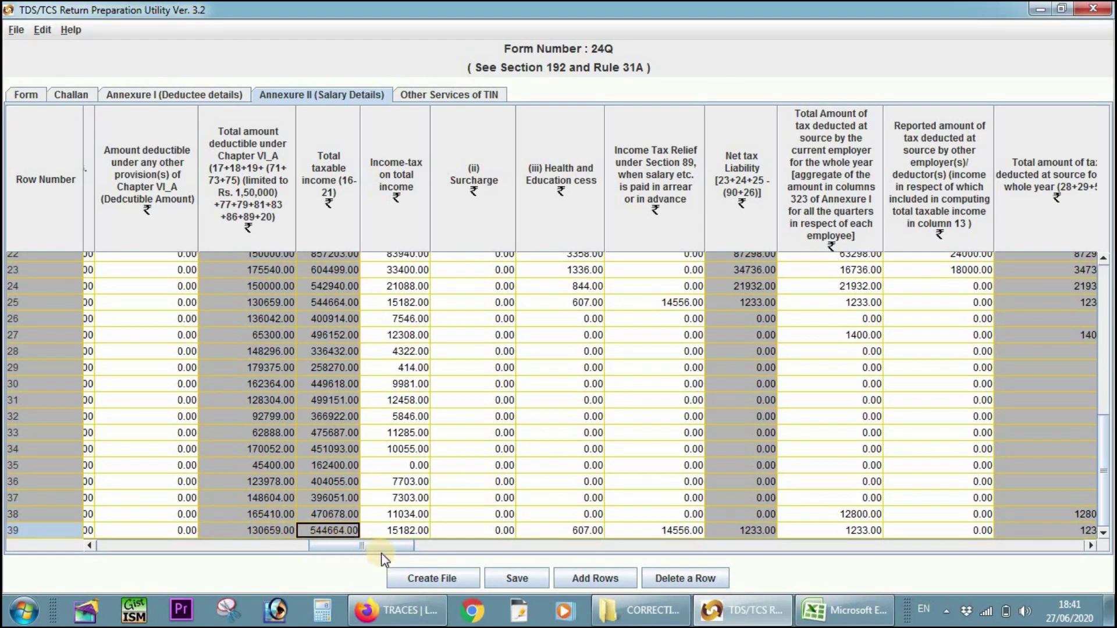
left_click(264, 534)
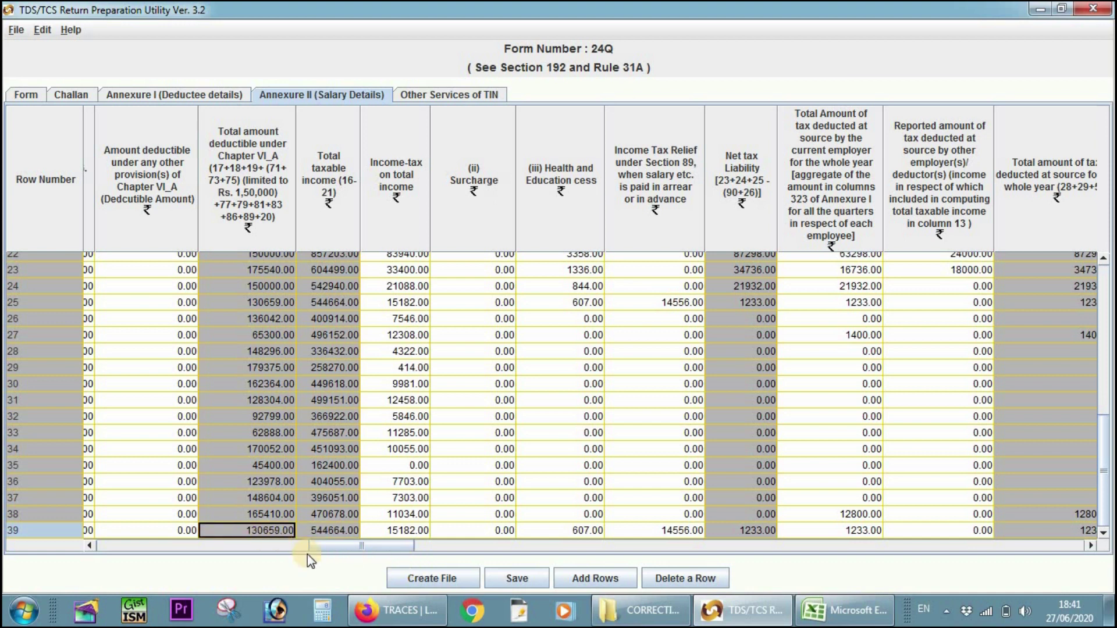
left_click(332, 536)
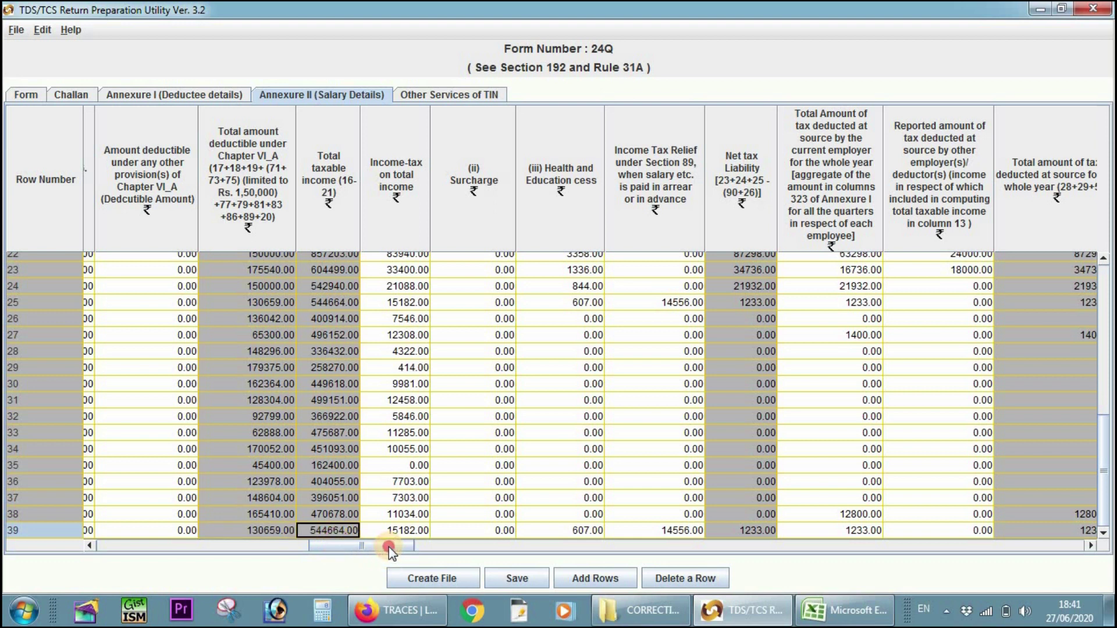
left_click_drag(388, 546, 966, 539)
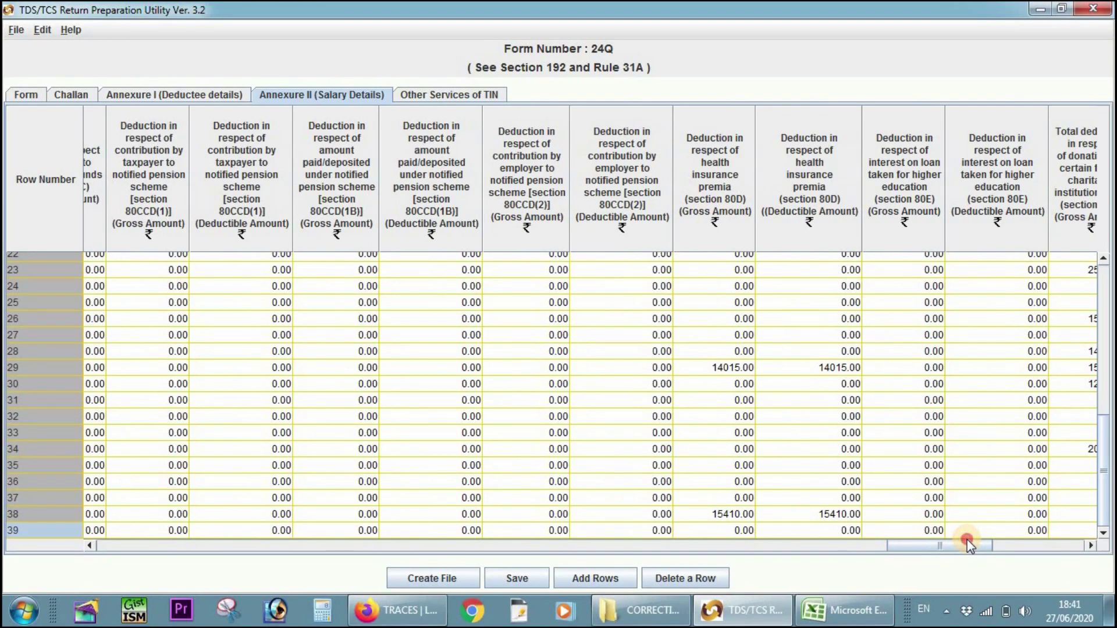
- Enter 11091 as row 39's 80D gross and deductible amounts, clearing an invalid-amount warning
double_click(732, 531)
type("11091")
key("Return")
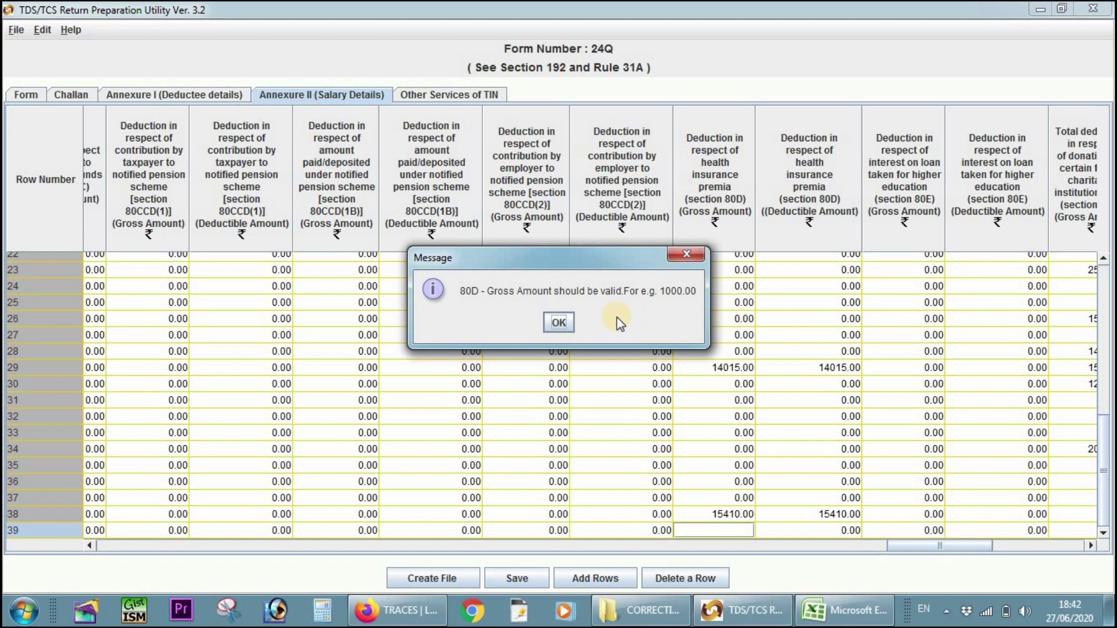
left_click(559, 322)
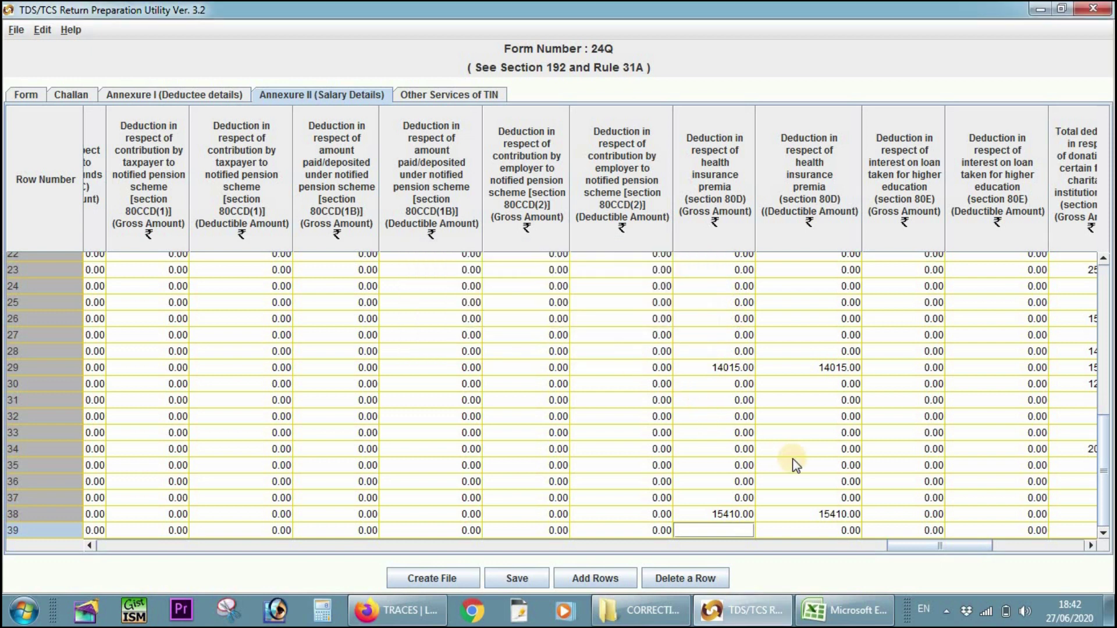
type("11091")
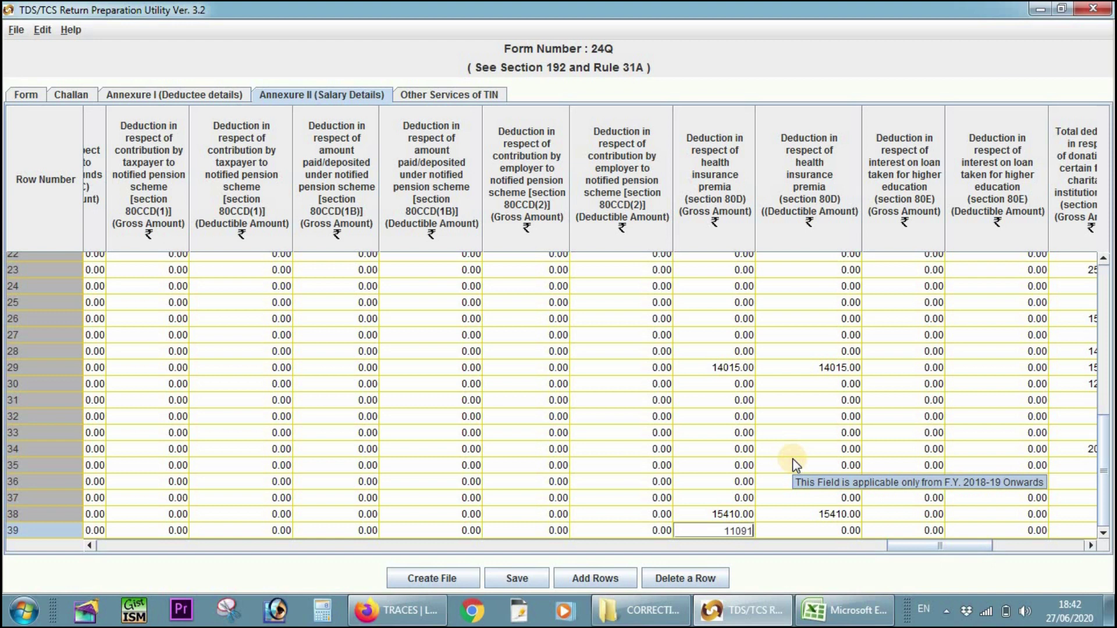
key("Tab")
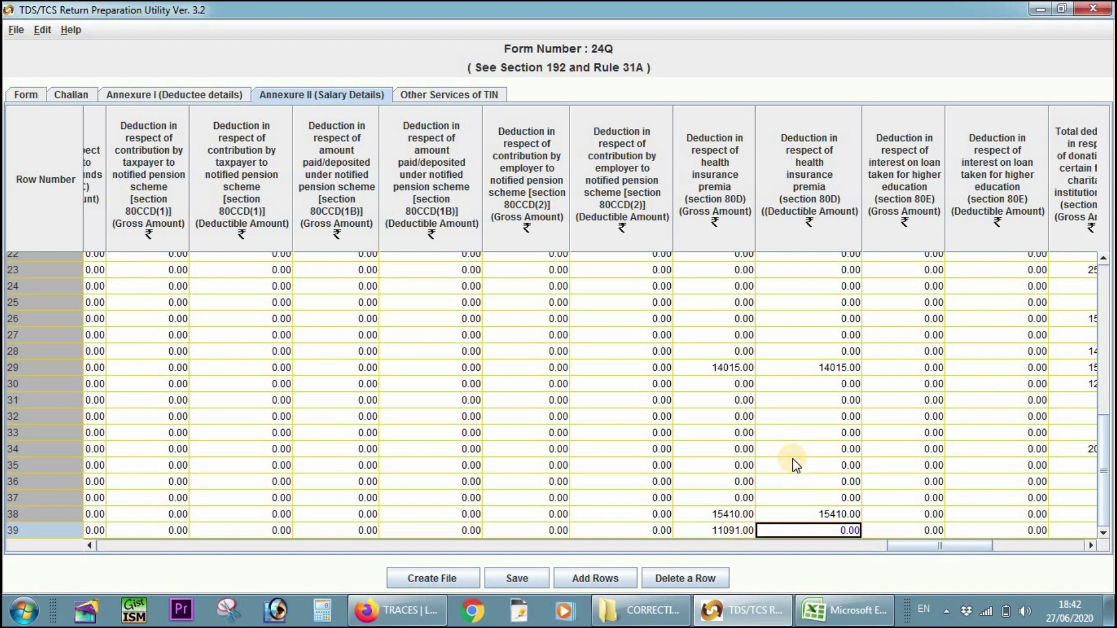
type("11")
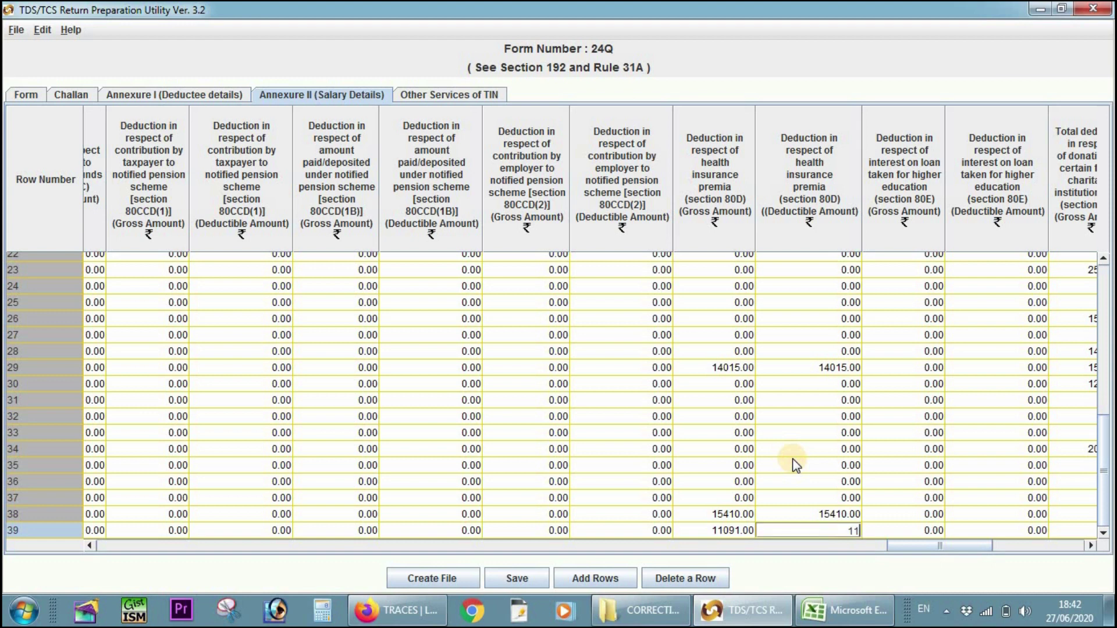
type("091")
key("Tab")
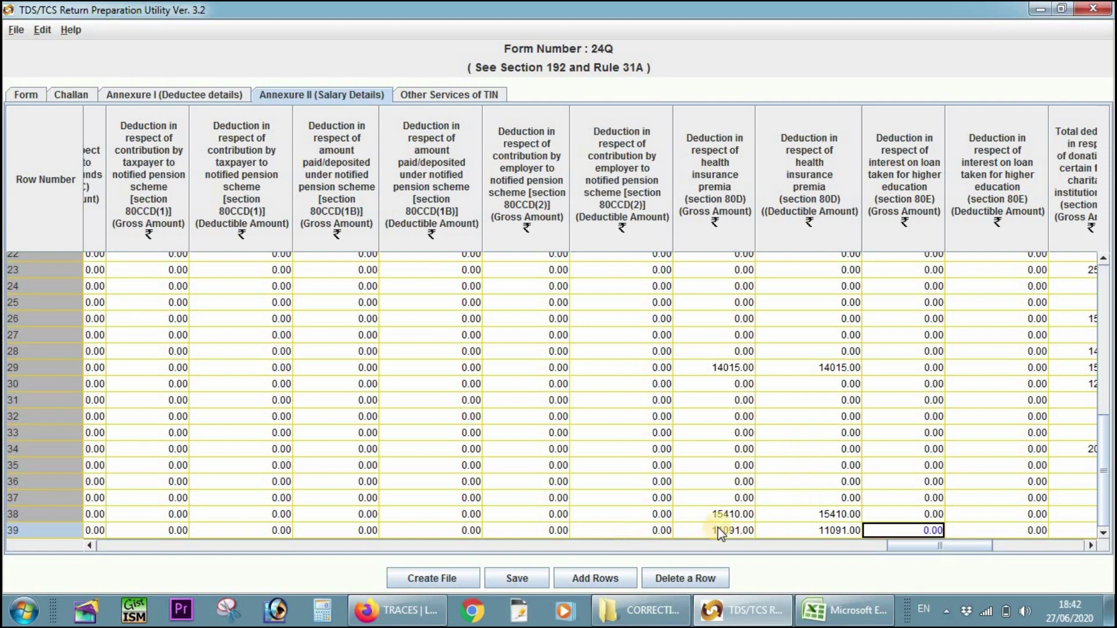
- Enter 20164 as row 39's 80G gross, qualifying and deductible amounts
left_click_drag(931, 546, 973, 546)
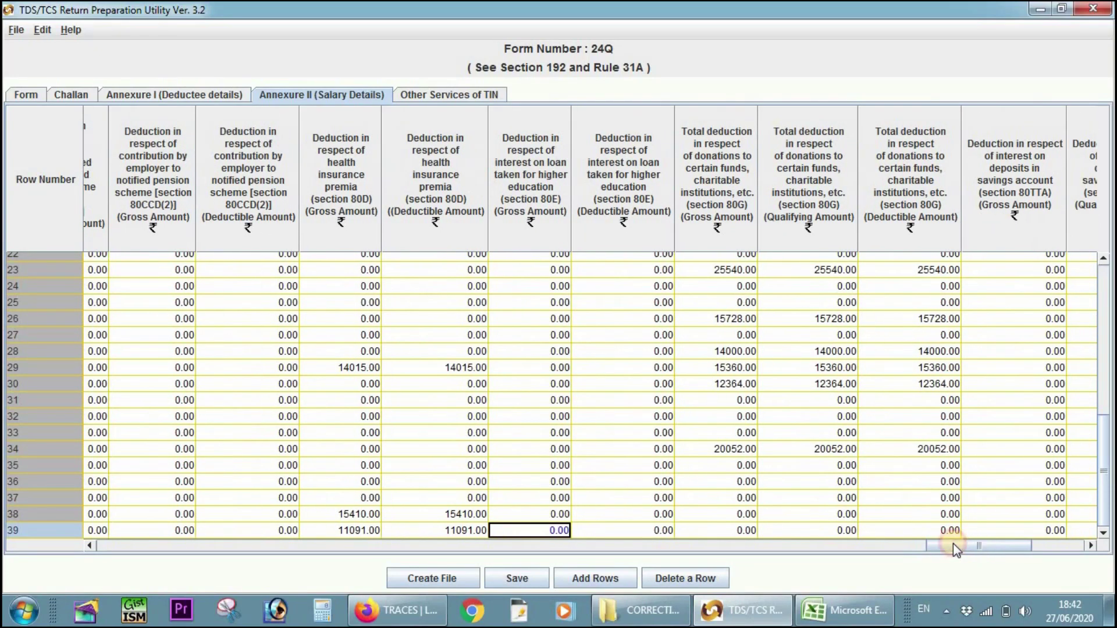
left_click(750, 529)
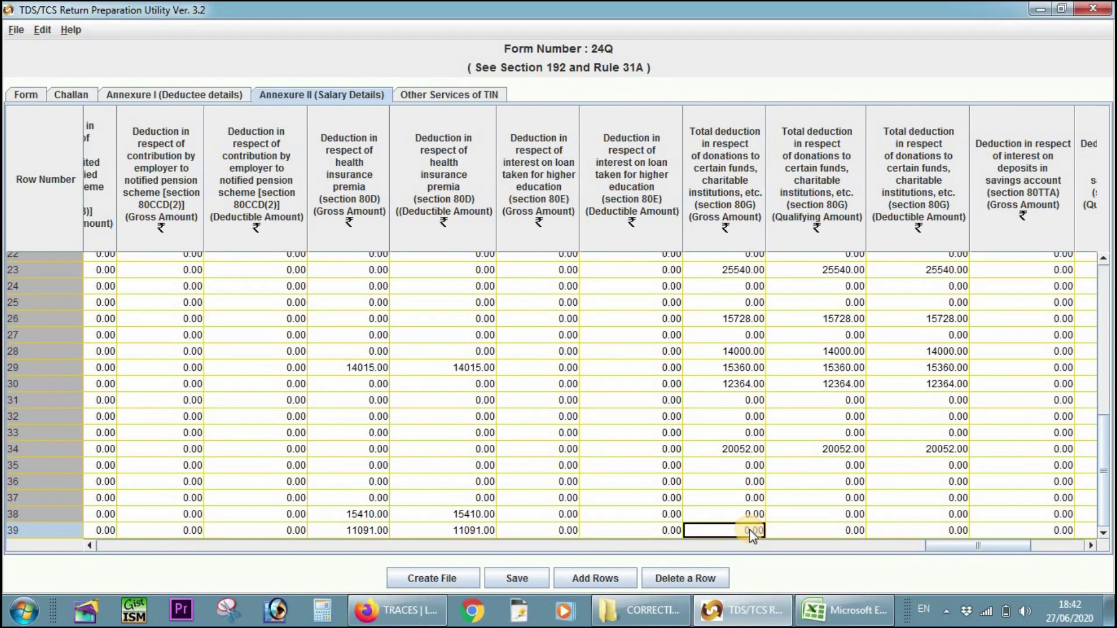
double_click(750, 529)
type("20164")
key("Tab")
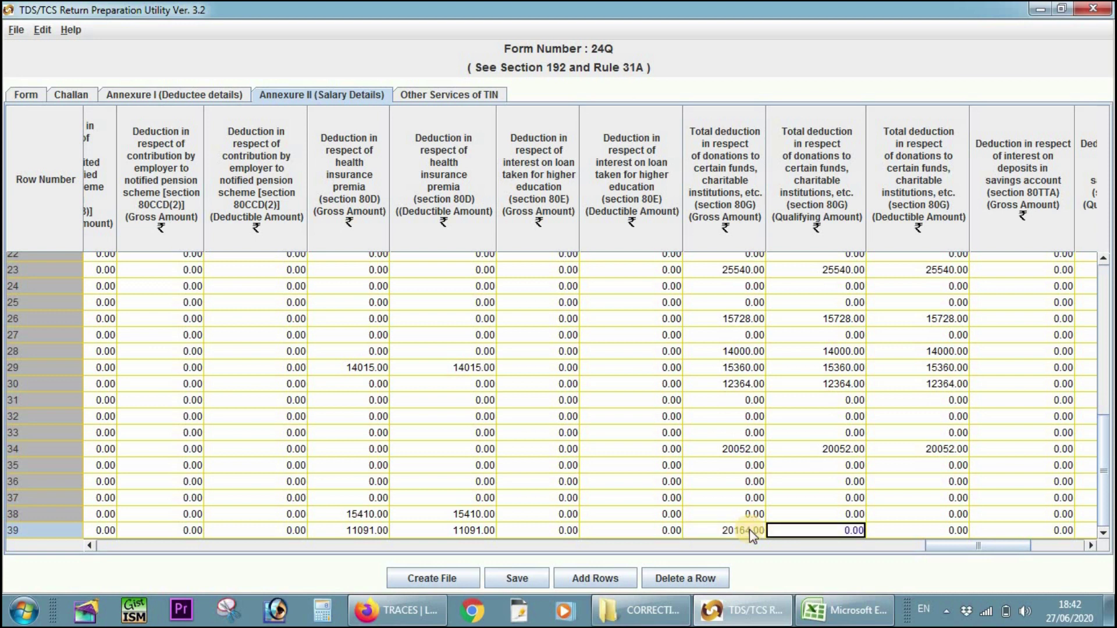
type("201")
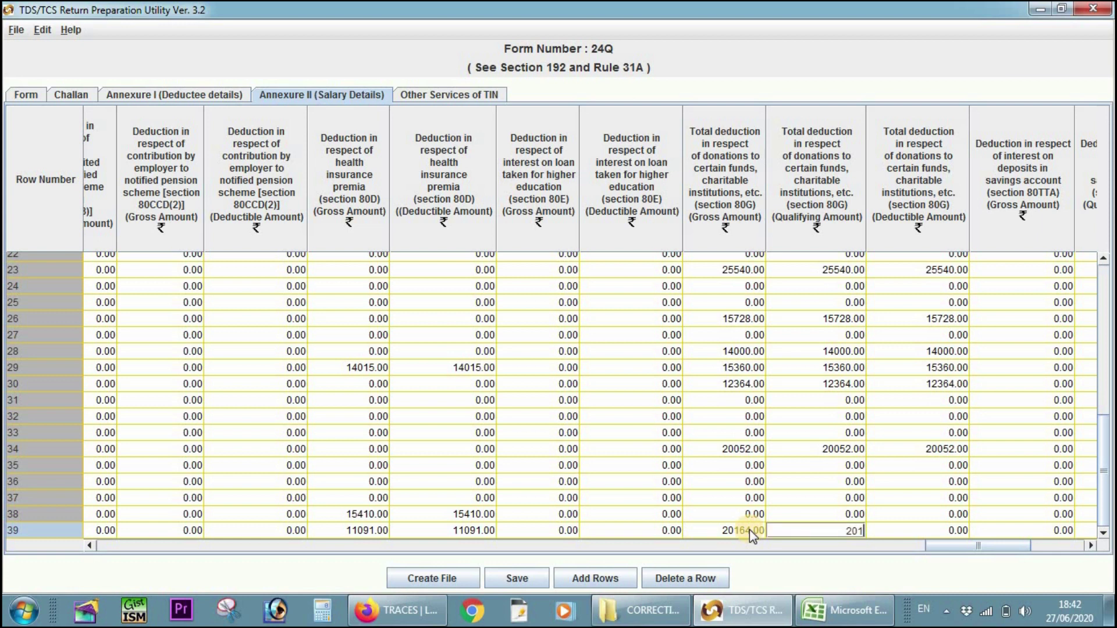
type("61")
key("BackSpace")
type("4")
key("Tab")
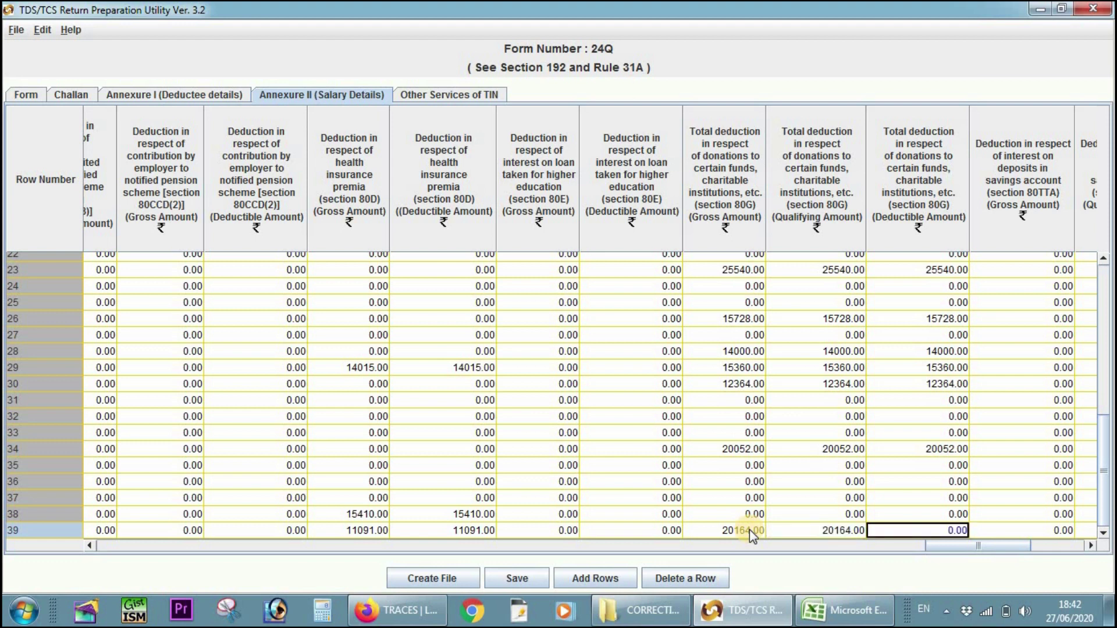
type("20164")
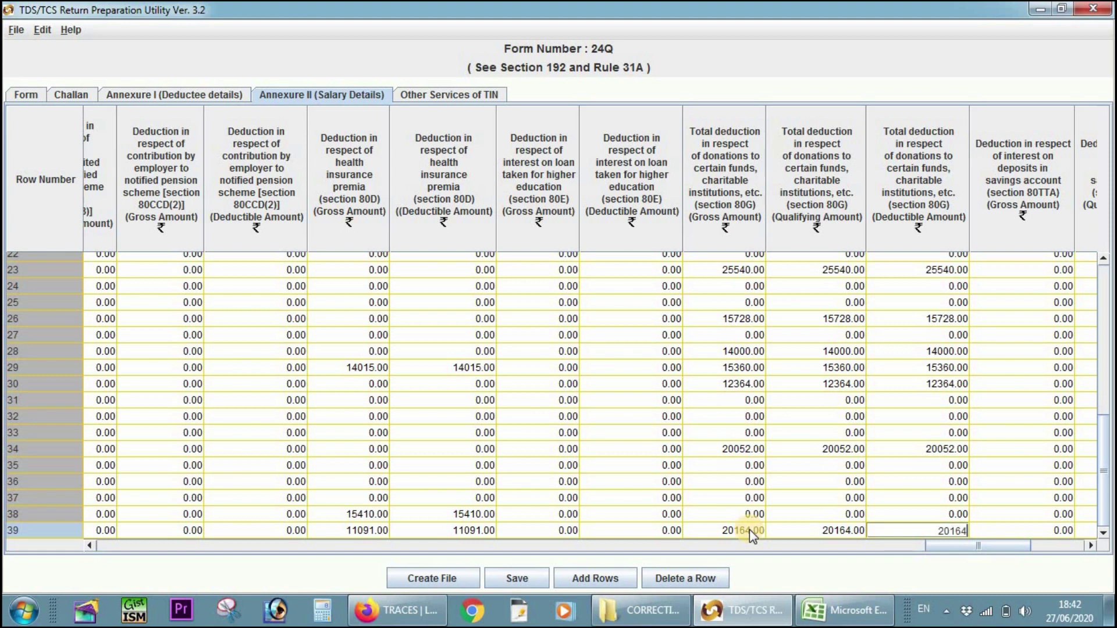
key("Tab")
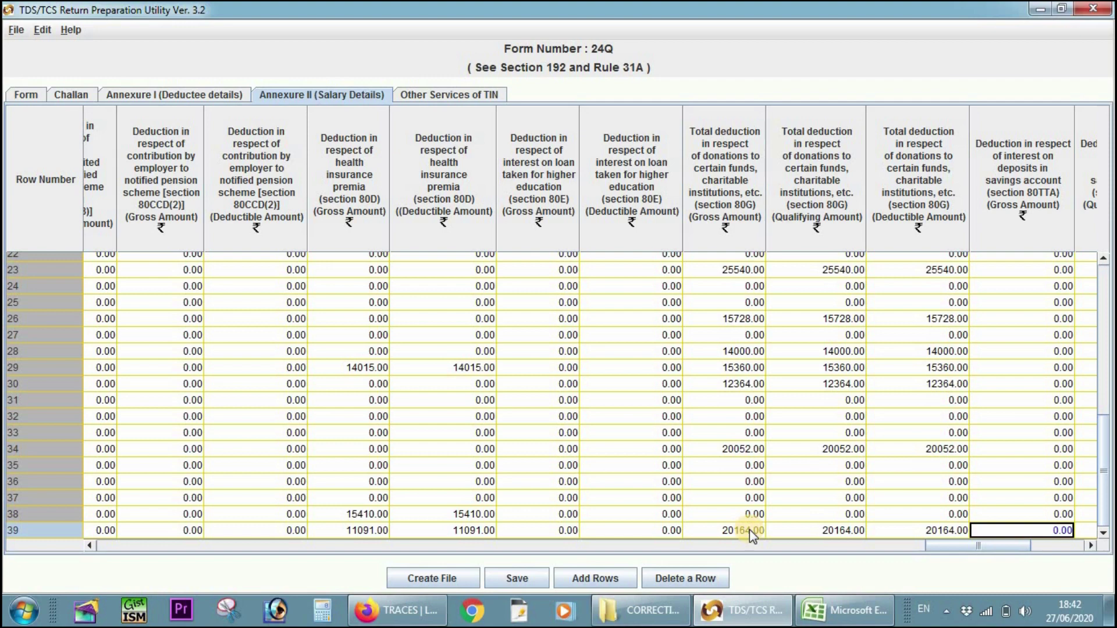
mouse_move(953, 547)
left_mouse_down()
mouse_move(464, 547)
mouse_move(278, 559)
mouse_move(281, 549)
mouse_move(312, 549)
left_mouse_up()
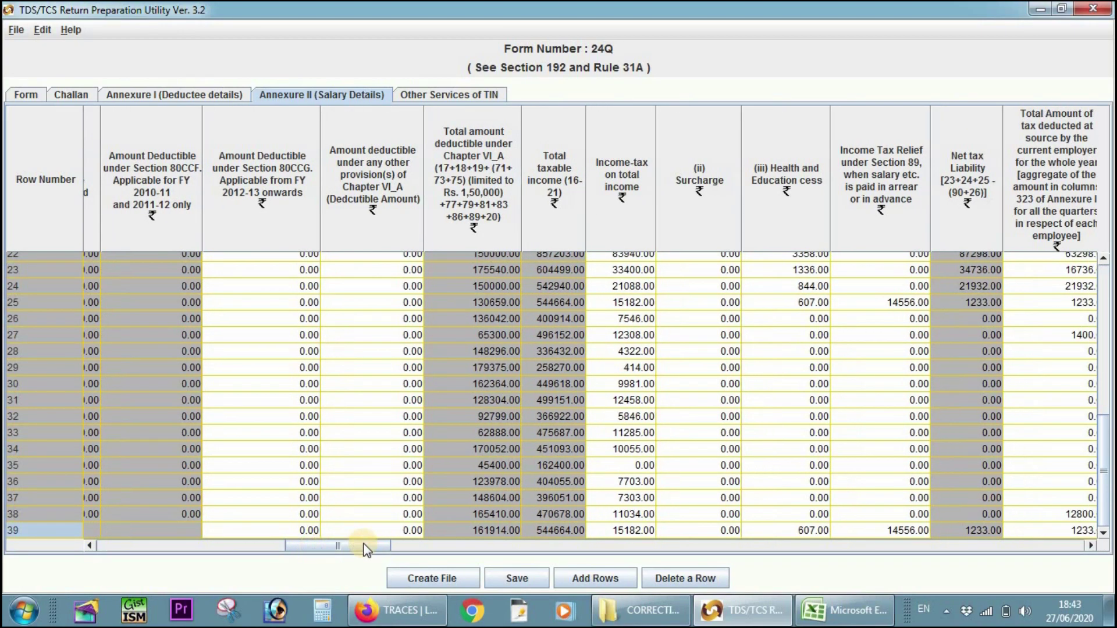
- Set row 39's other-provision deductible amount to 0, leaving Chapter VI-A deductions at 161914.00
left_click(506, 532)
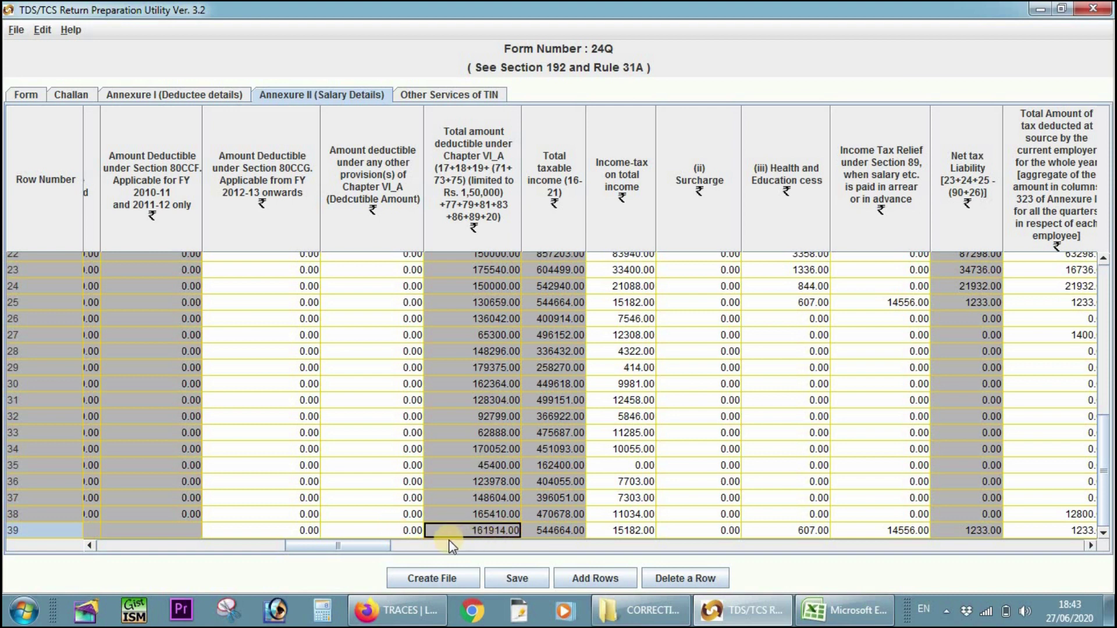
left_click(403, 533)
double_click(403, 533)
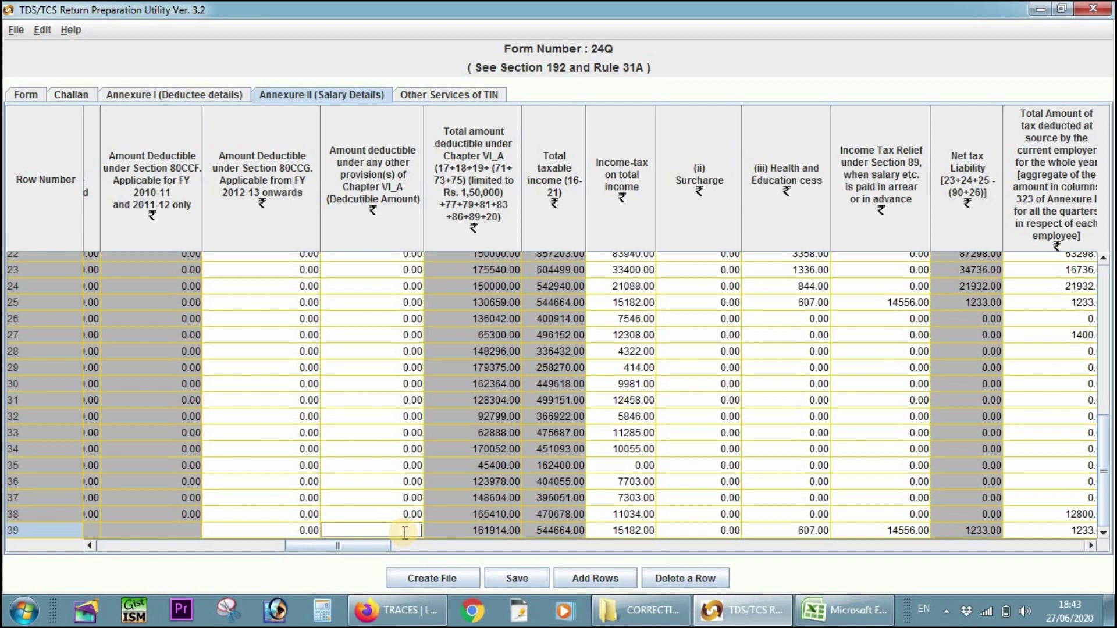
type("0")
key("Return")
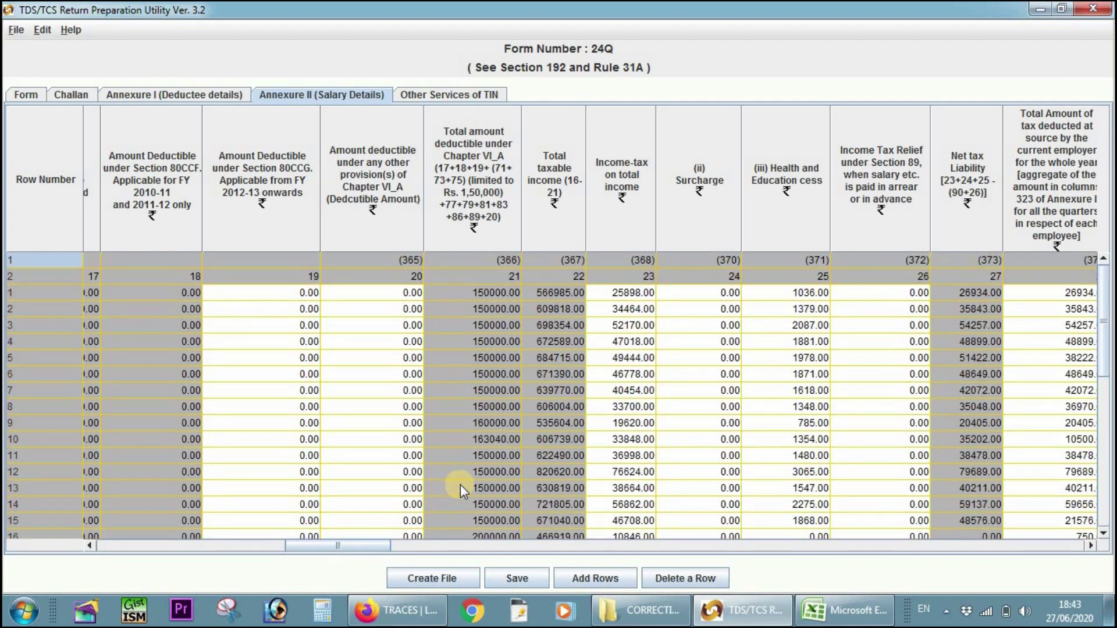
scroll(463, 487, "down", 8)
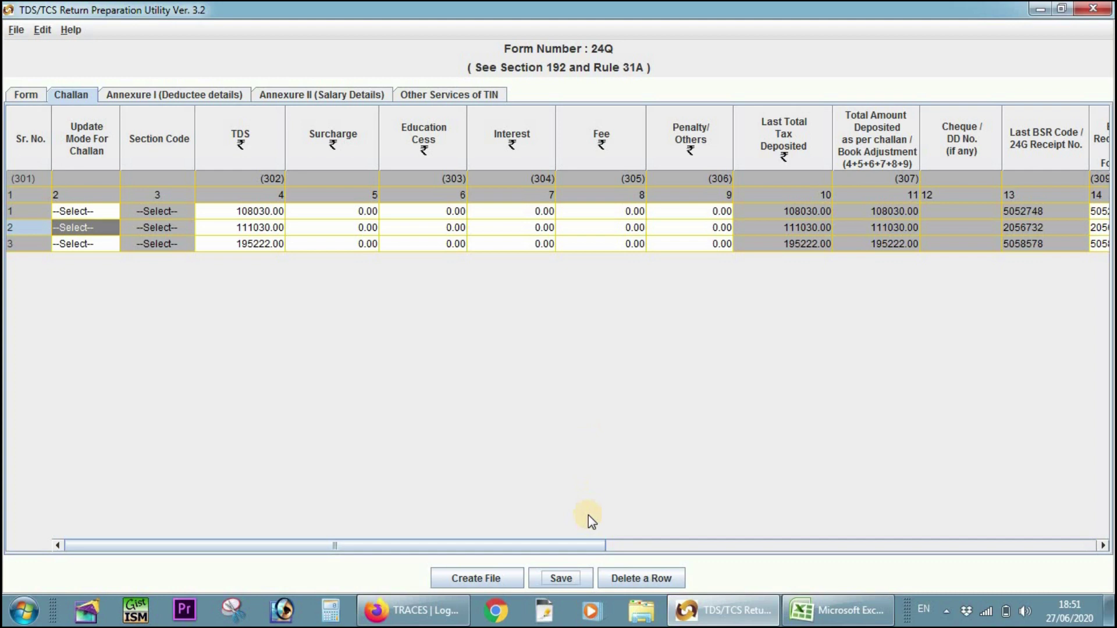
- Start file creation and browse to the Desktop's CORRECTION folder for the error/upload report path
left_click(499, 577)
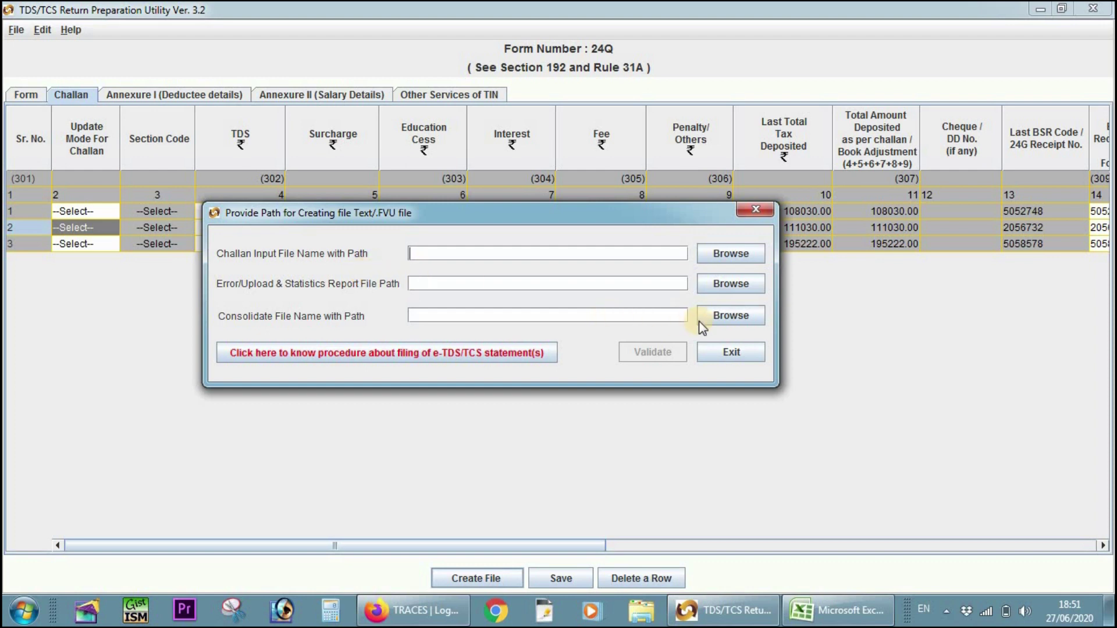
left_click(735, 288)
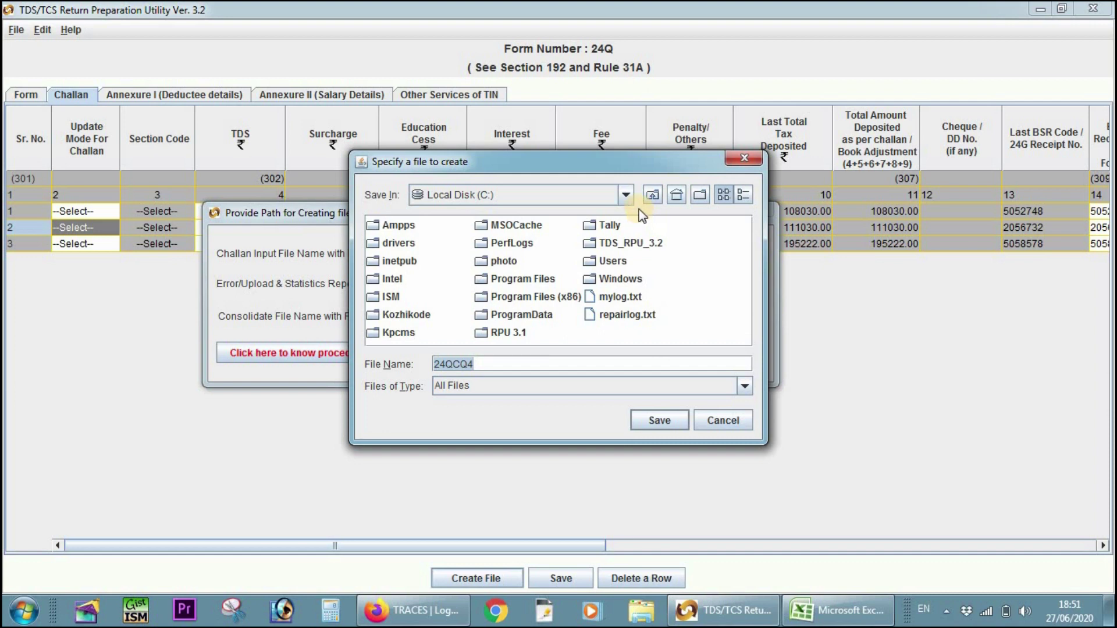
left_click(626, 196)
scroll(508, 233, "up", 2)
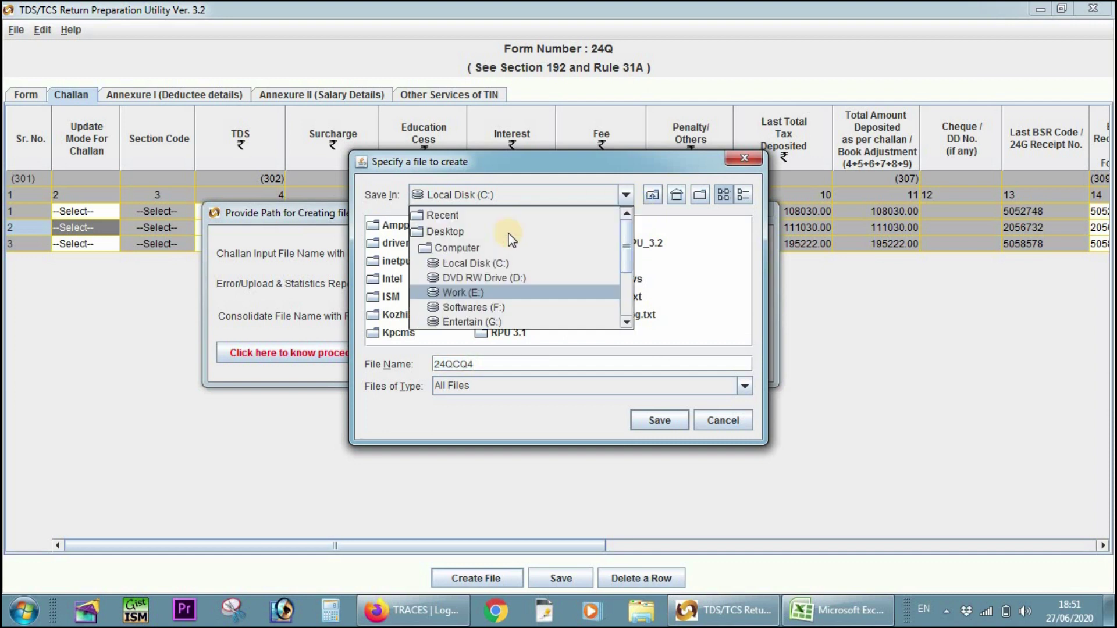
left_click(486, 230)
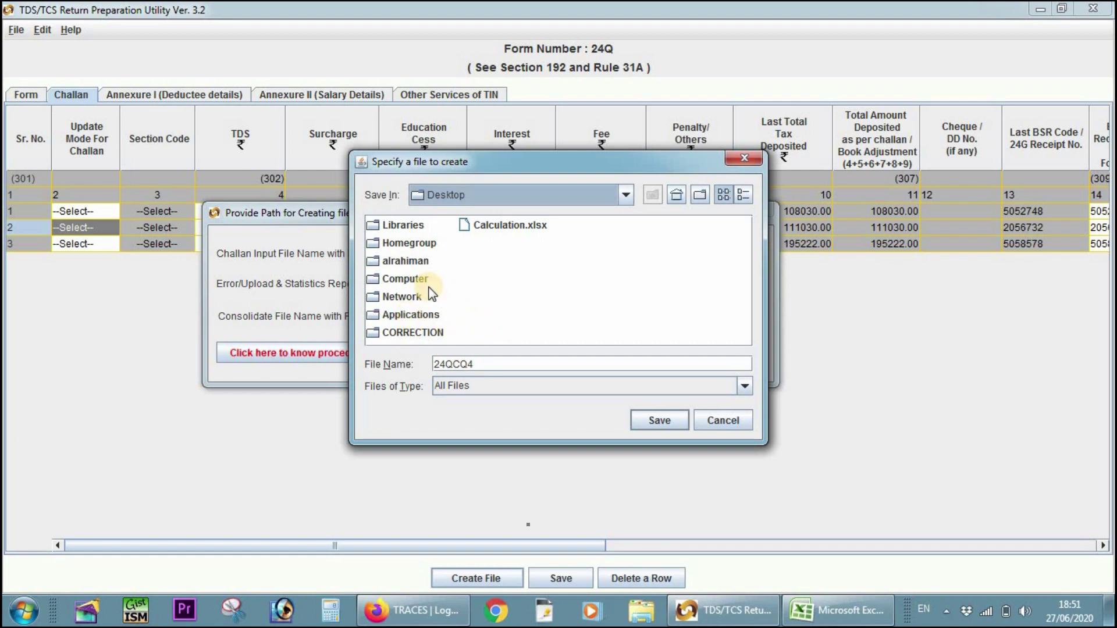
left_click(415, 280)
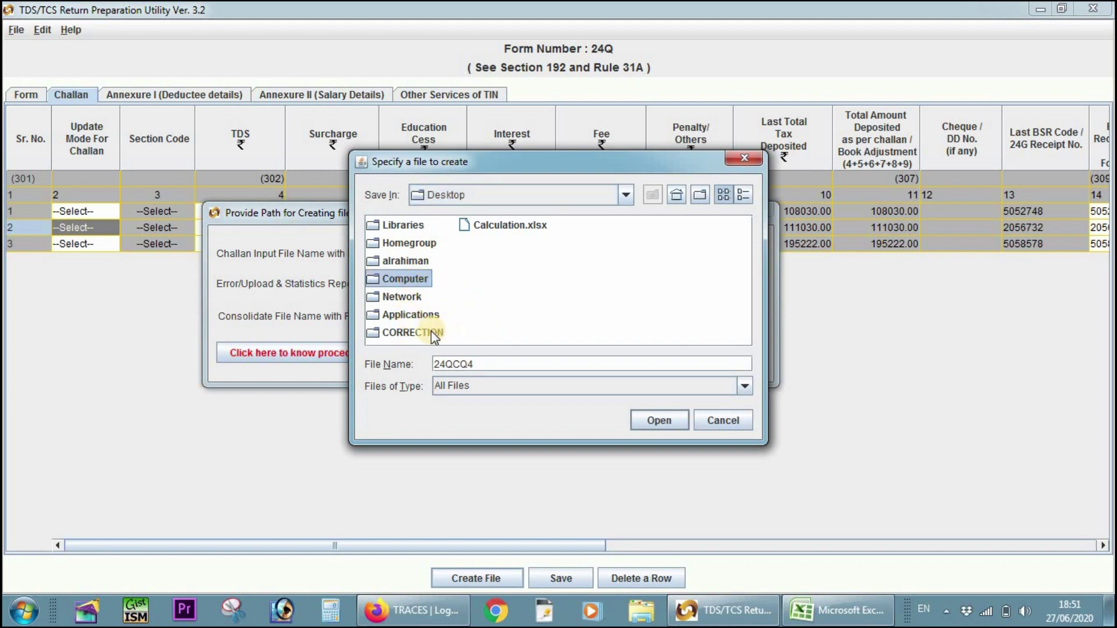
double_click(413, 333)
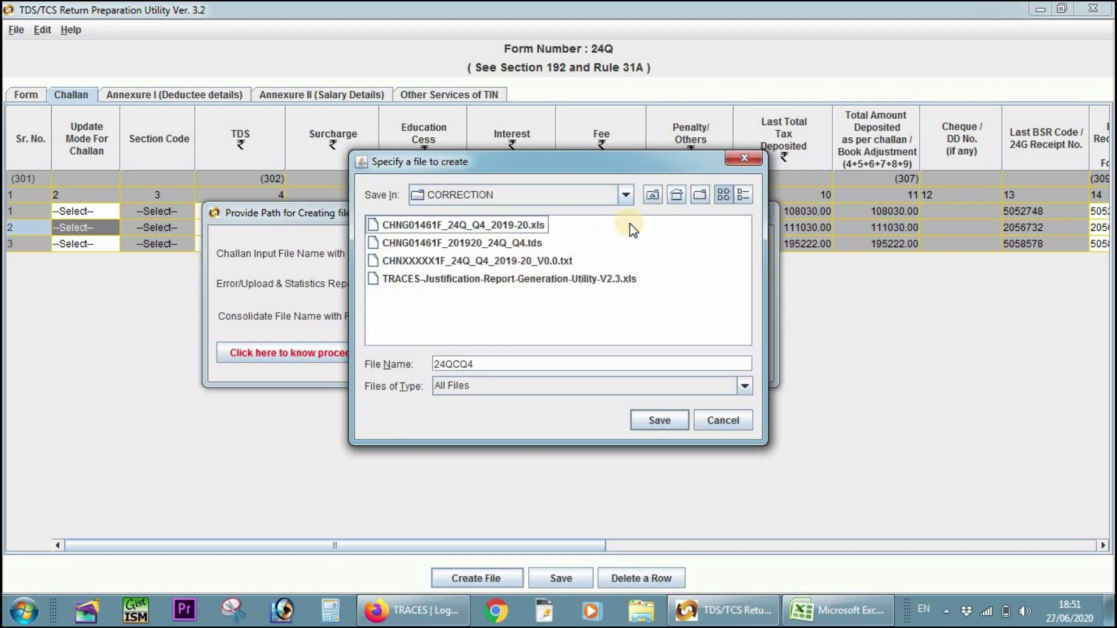
- Create a new Upload folder inside CORRECTION and save the 24QCQ4 report path there
left_click(699, 201)
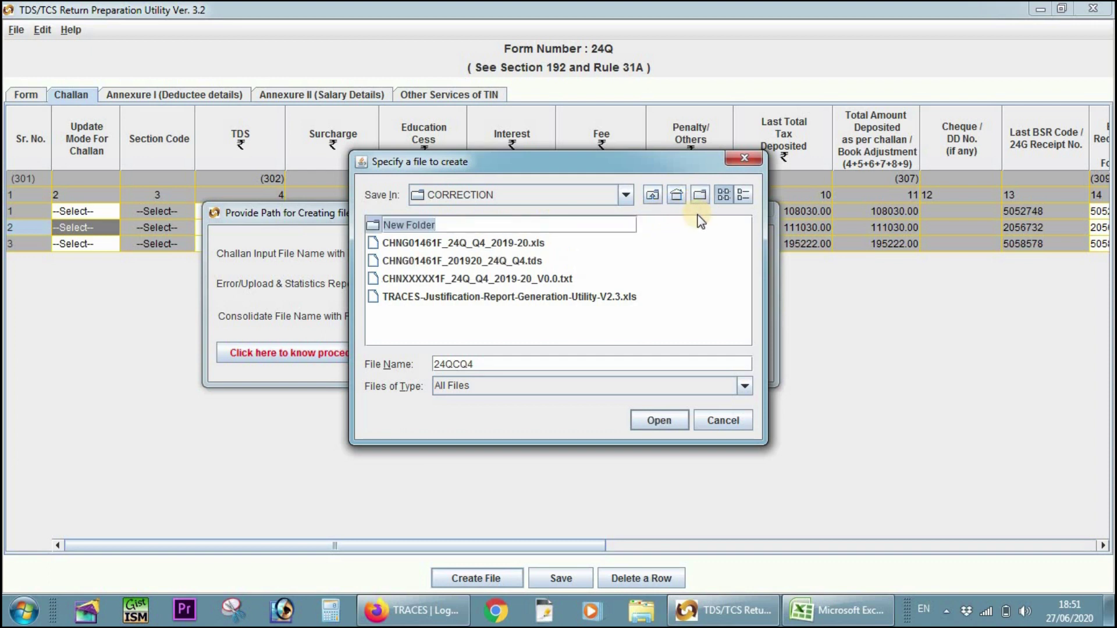
type("uPLOAD")
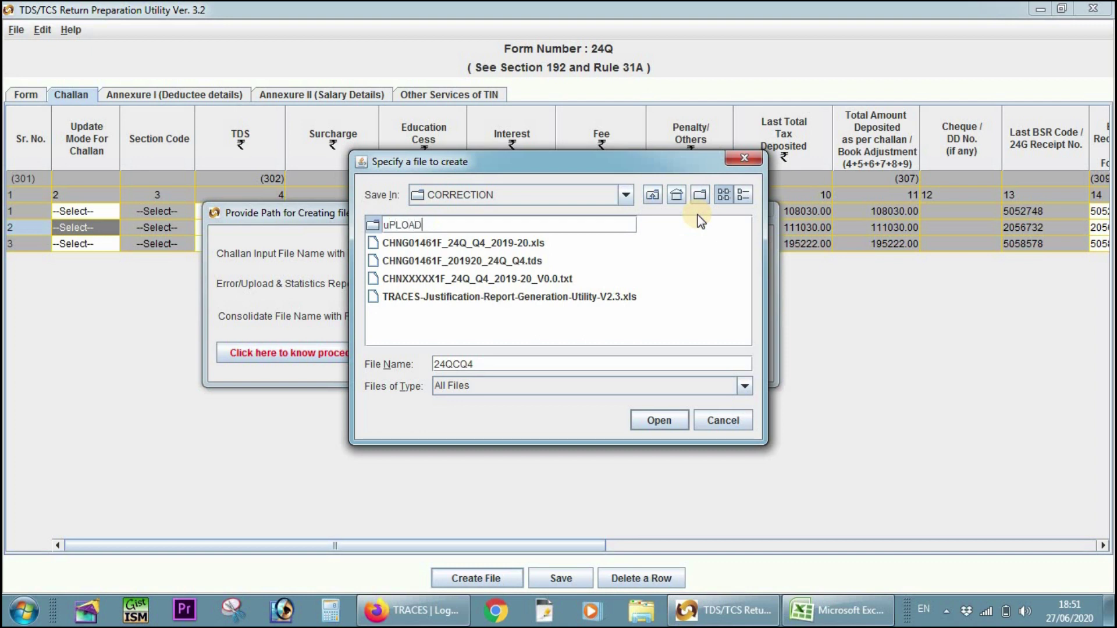
key("BackSpace")
key("BackSpace")
key("BackSpace")
key("BackSpace")
key("BackSpace")
key("BackSpace")
left_click(372, 228)
double_click(372, 228)
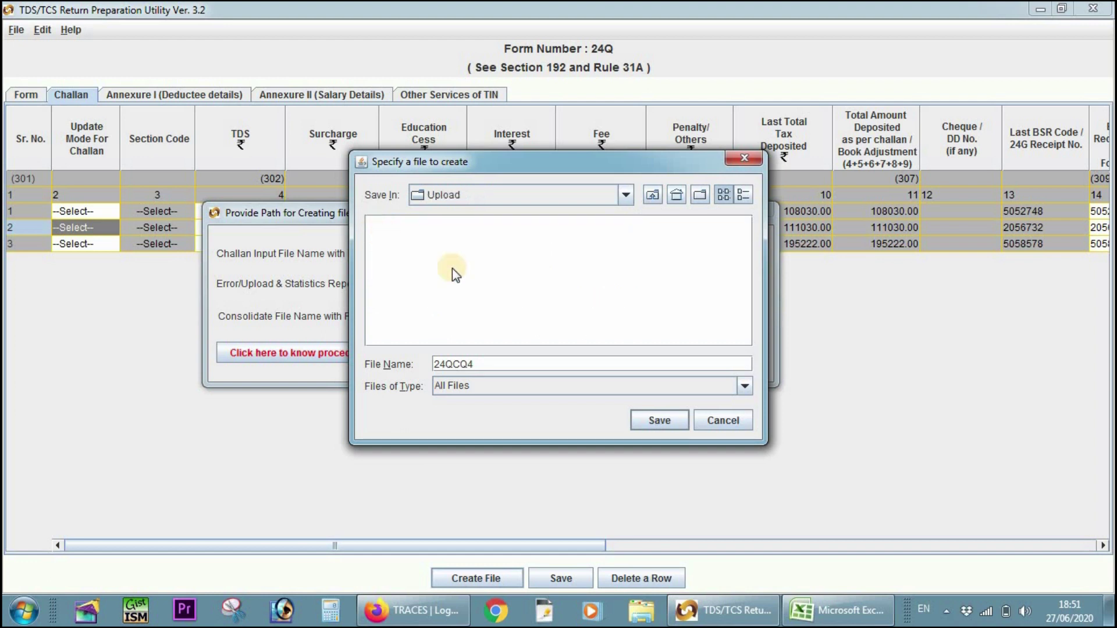
left_click(672, 421)
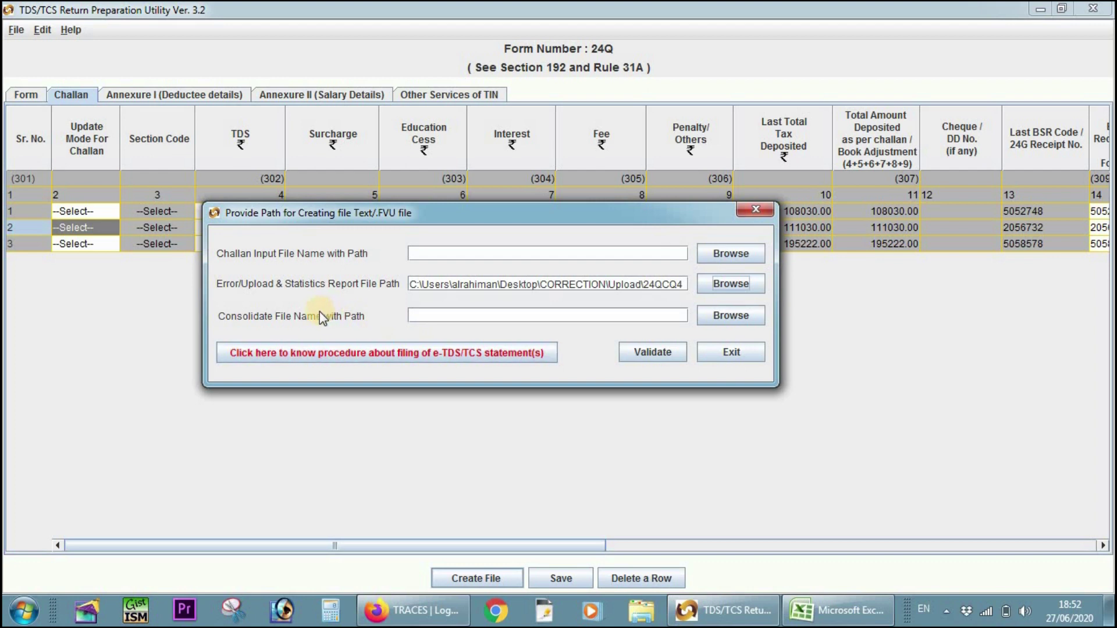
- Browse for the consolidated input file, moving from TDS_RPU_3.2 to the Desktop
left_click(725, 319)
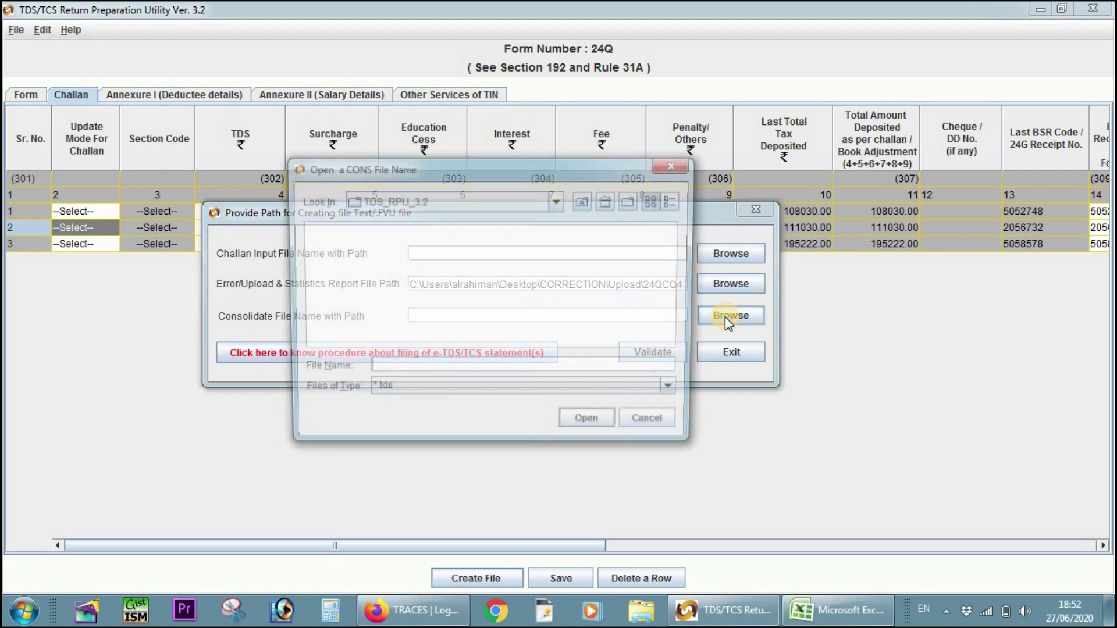
left_click(583, 201)
left_click(581, 202)
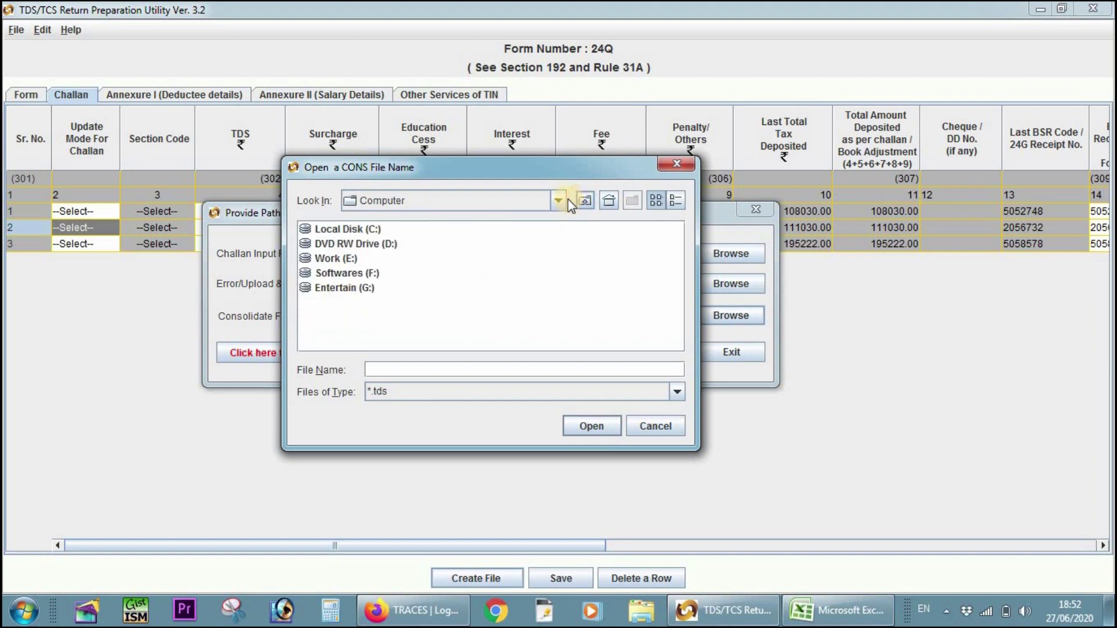
left_click(561, 201)
scroll(469, 227, "up", 1)
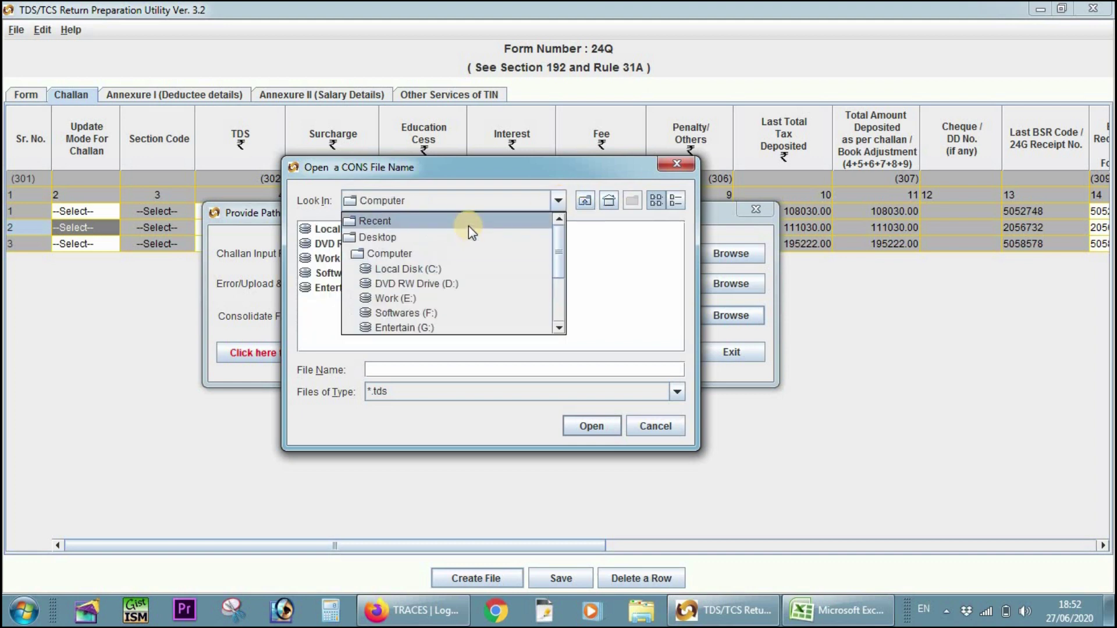
left_click(459, 235)
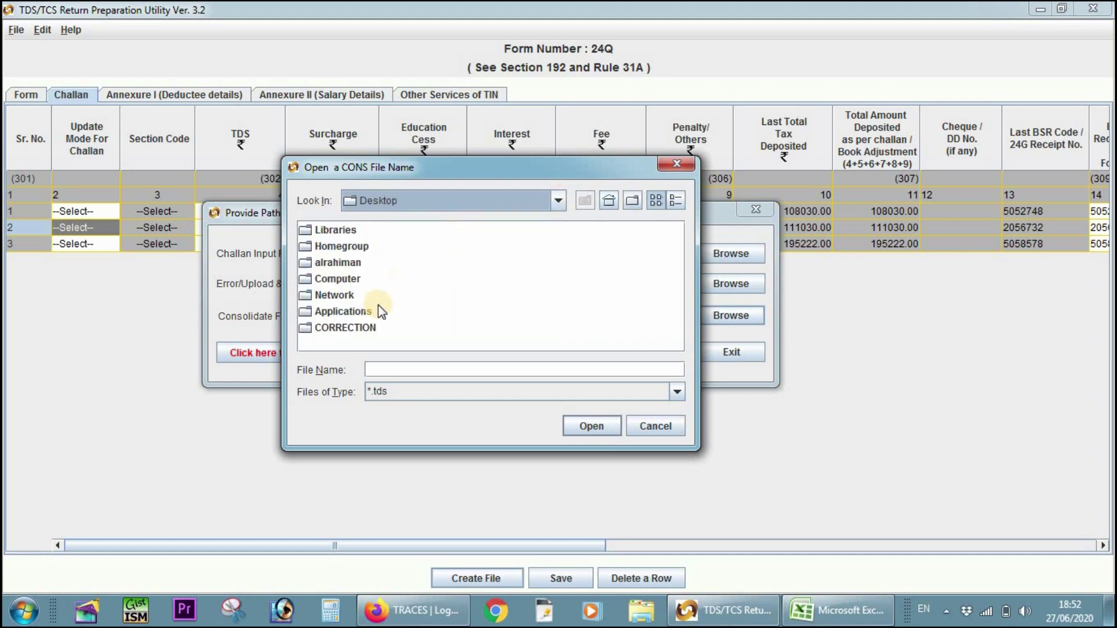
- Choose the consolidated .tds file from CORRECTION and validate the correction file
left_click(363, 330)
left_click(358, 327)
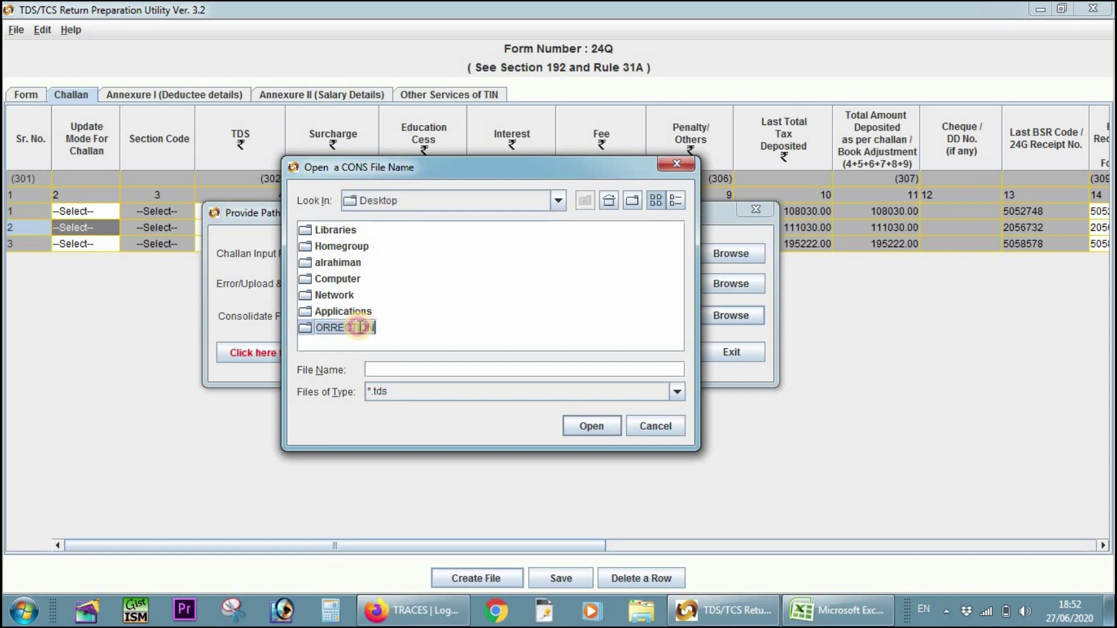
left_click(313, 333)
double_click(311, 329)
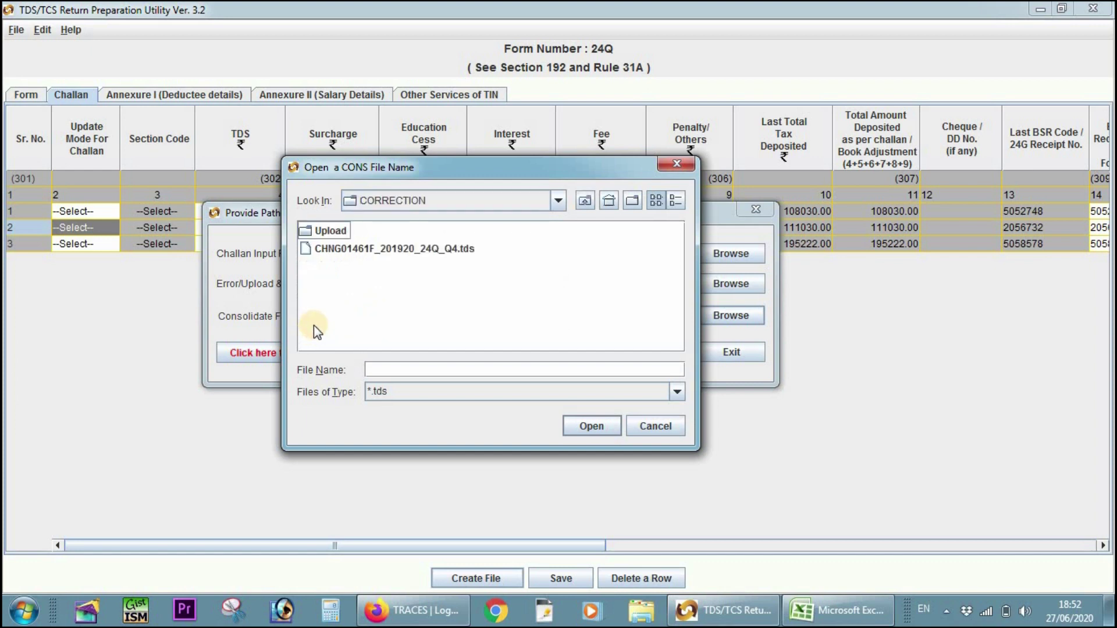
left_click(394, 252)
left_click(592, 428)
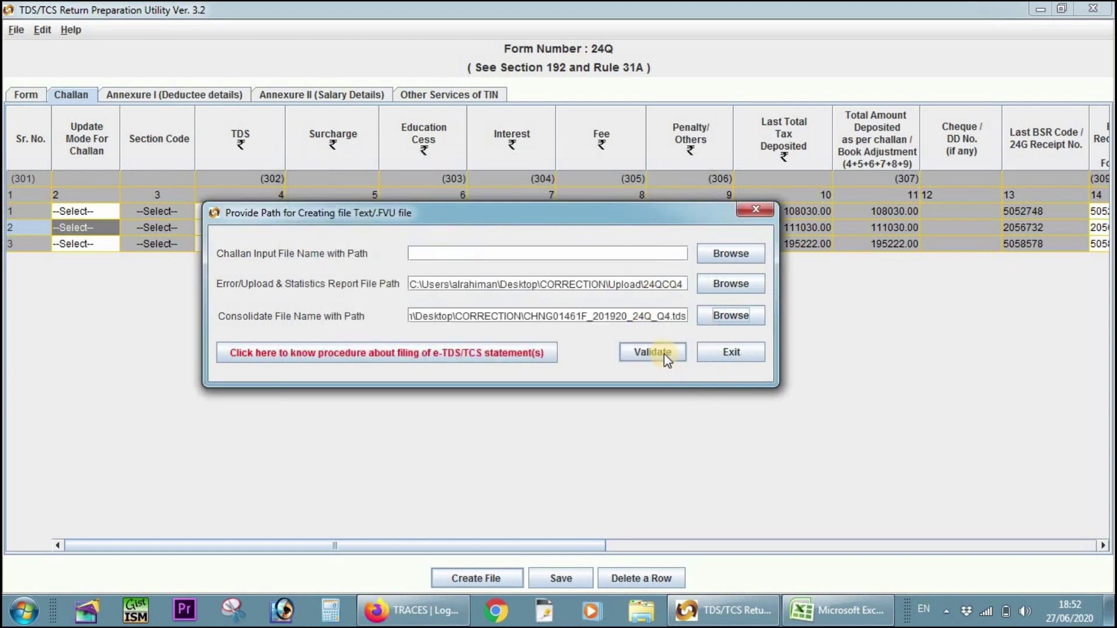
left_click(675, 358)
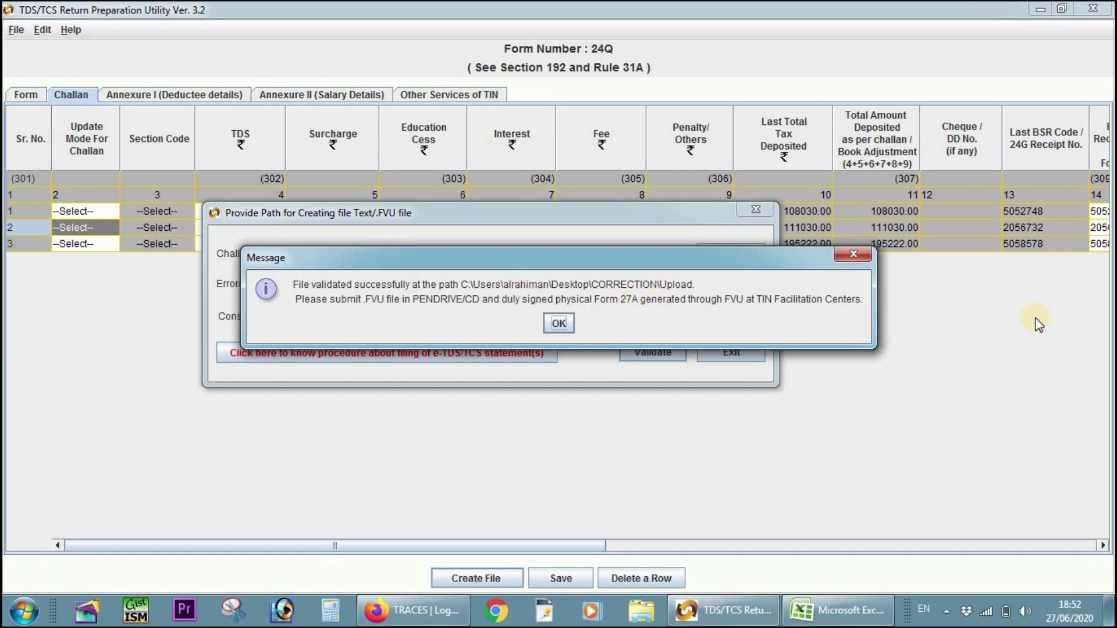
- Dismiss the validation messages and select 24QCQ4.fvu in CORRECTION\Upload
left_click(559, 326)
left_click(559, 330)
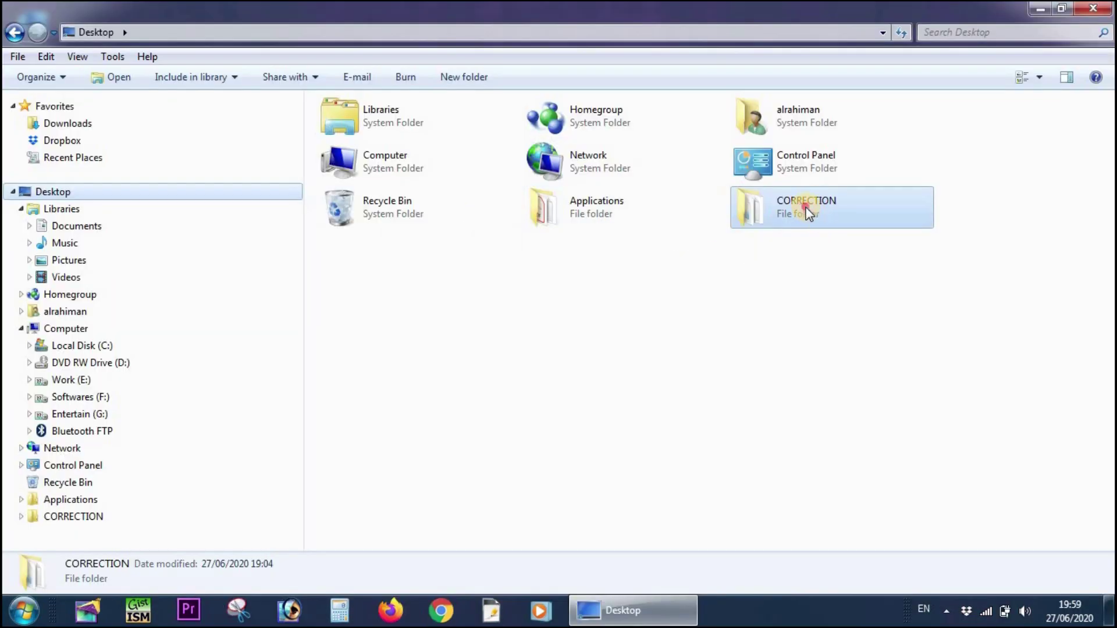
double_click(806, 206)
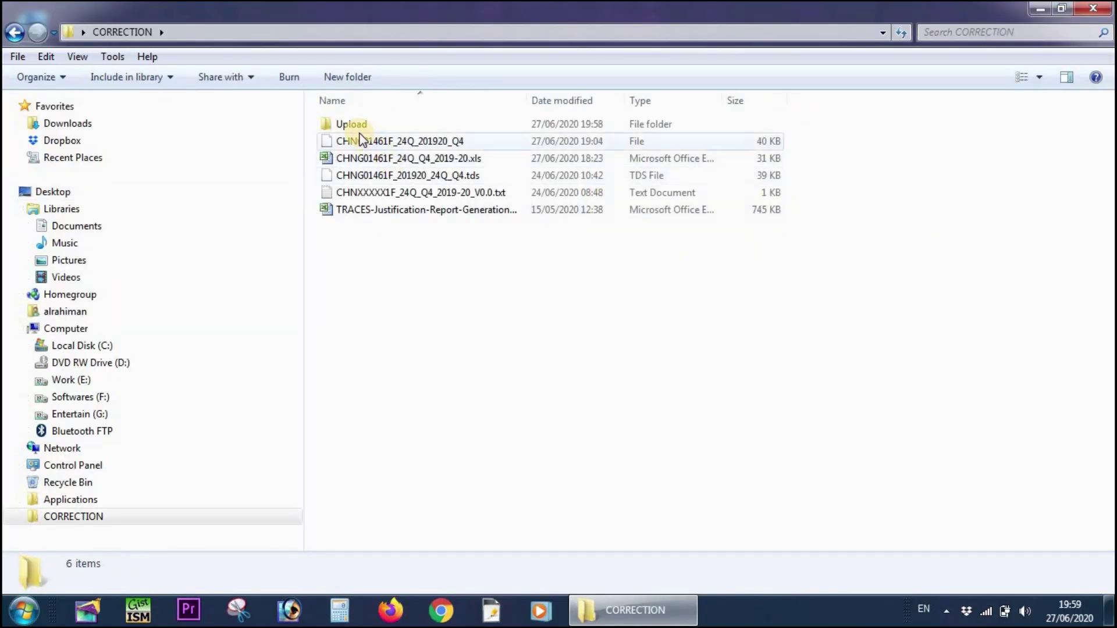
double_click(350, 124)
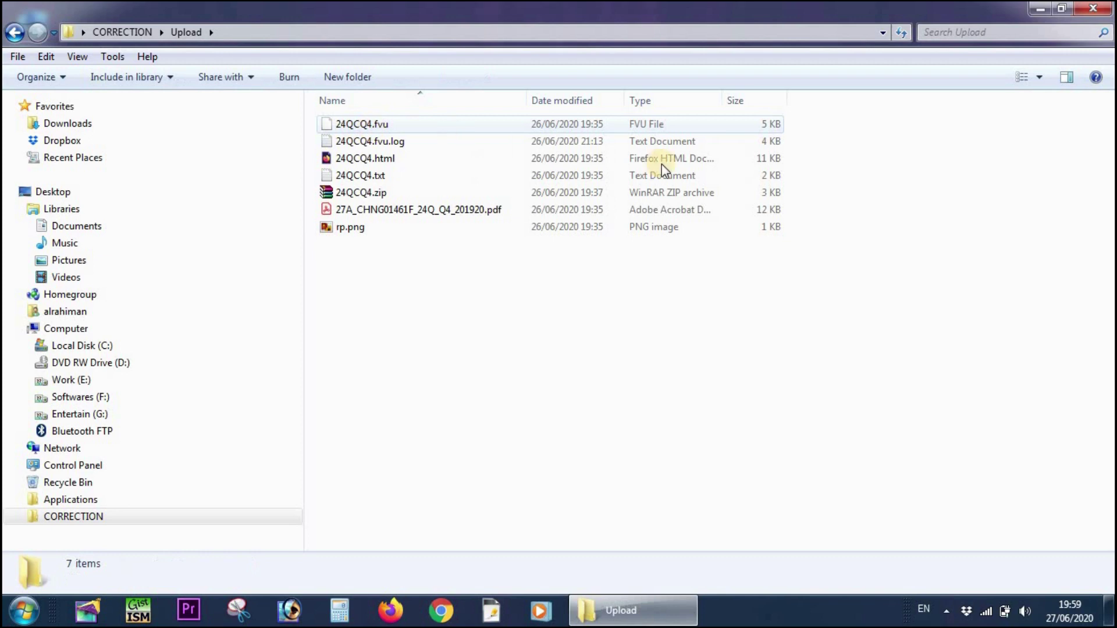
left_click(355, 127)
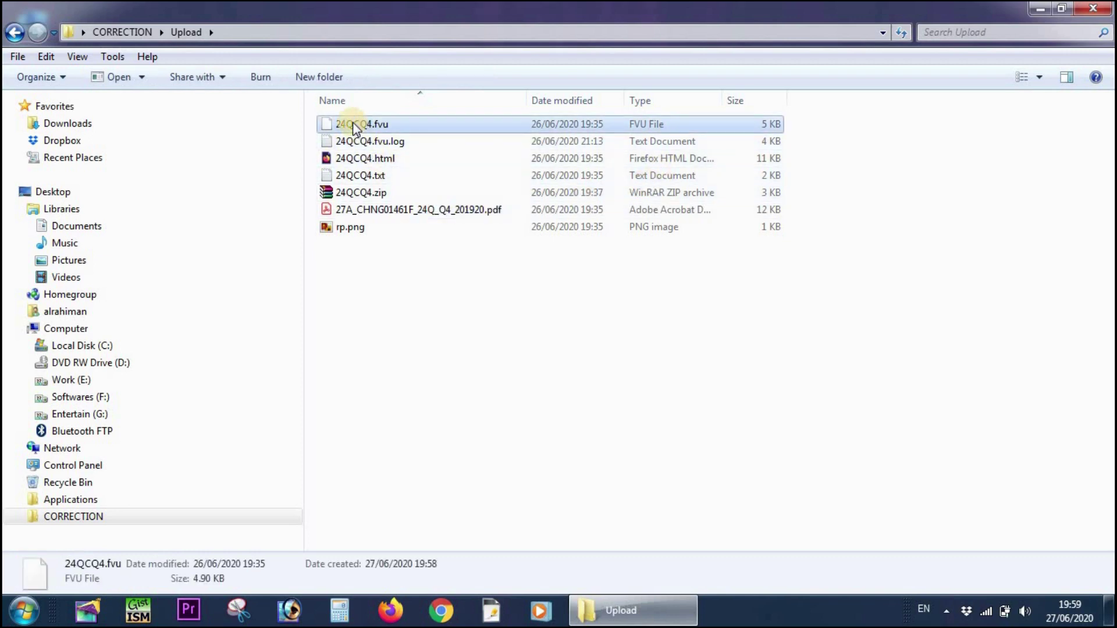
- Compress 24QCQ4.fvu into a zipped folder, then close the Upload window
right_click(354, 128)
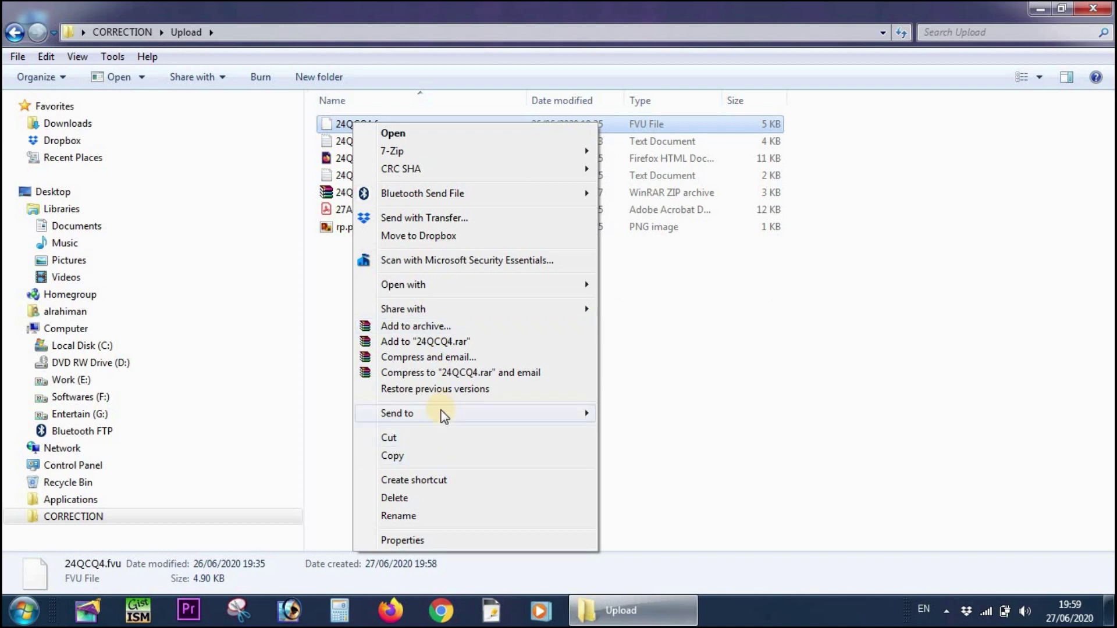
mouse_move(444, 414)
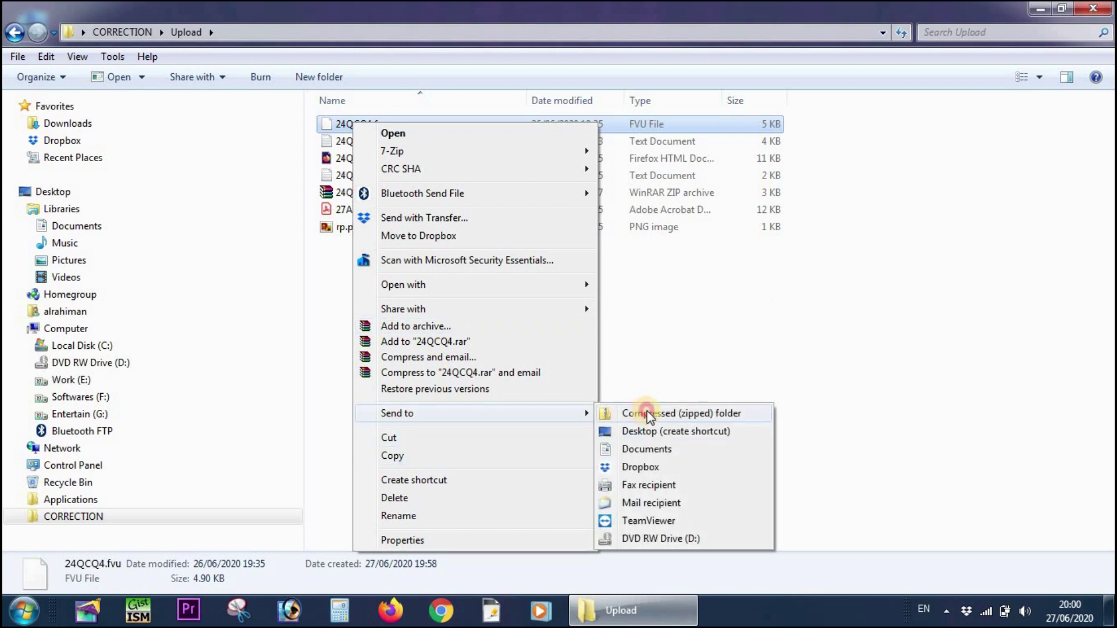
left_click(644, 413)
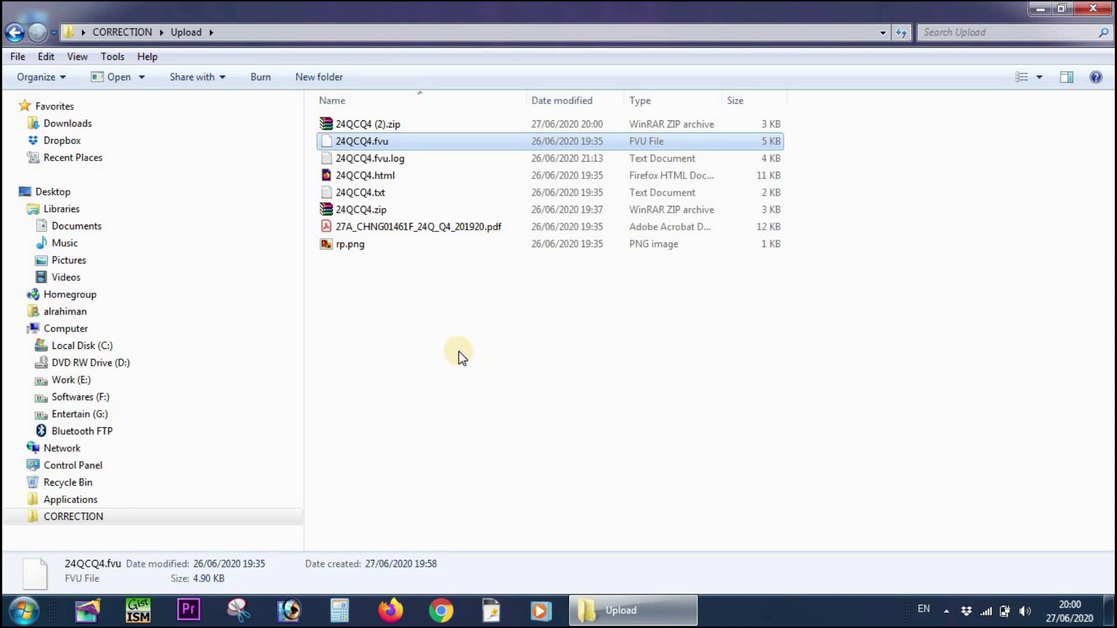
left_click(349, 258)
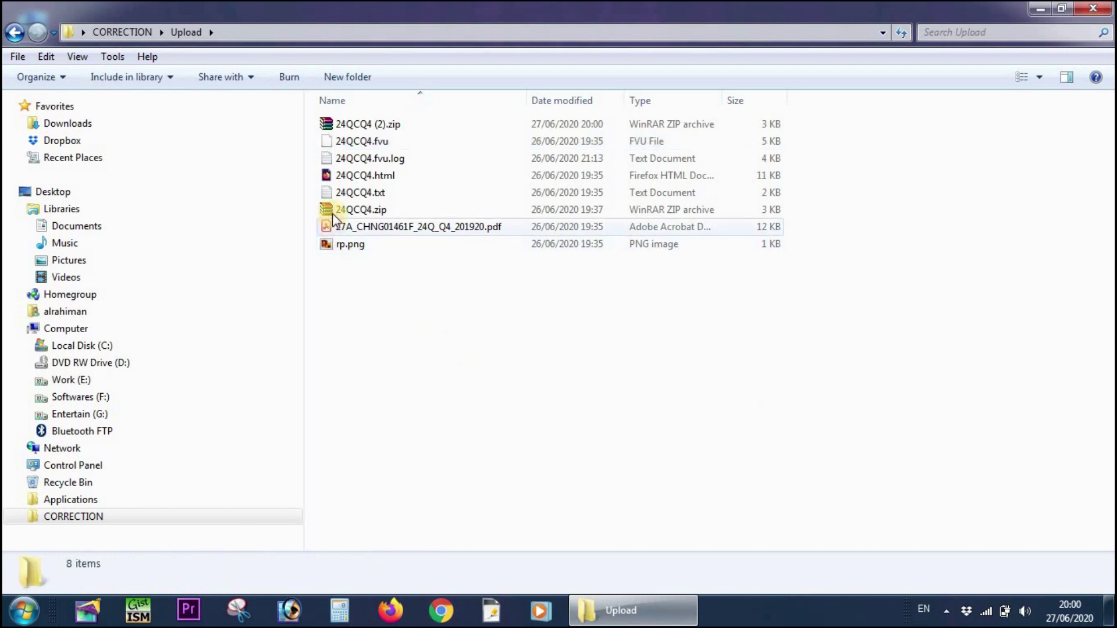
left_click(332, 212)
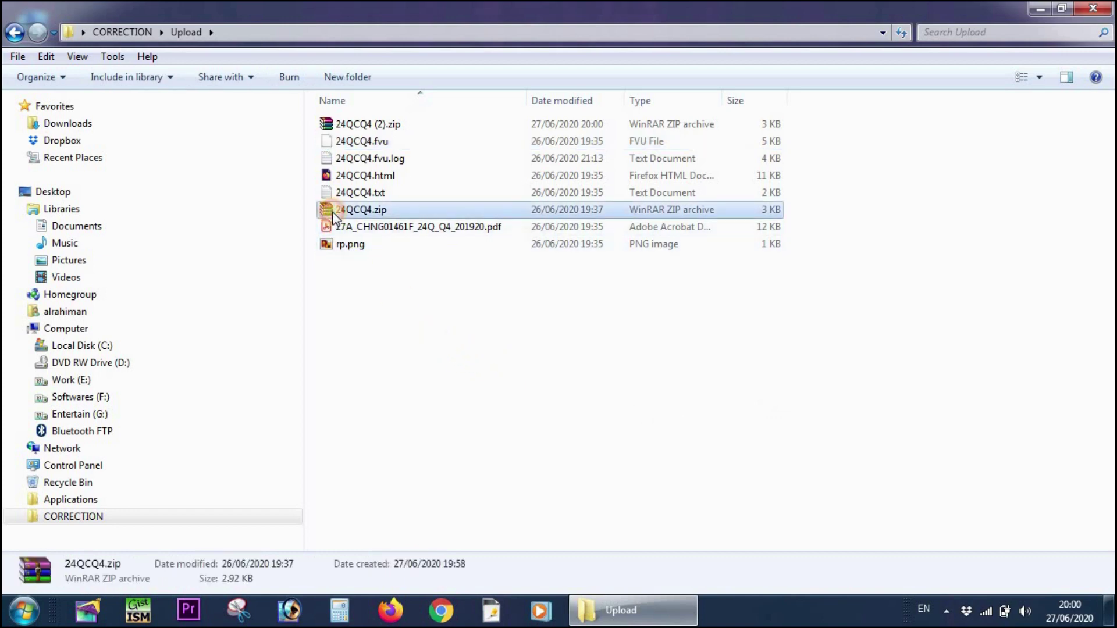
left_click(1093, 8)
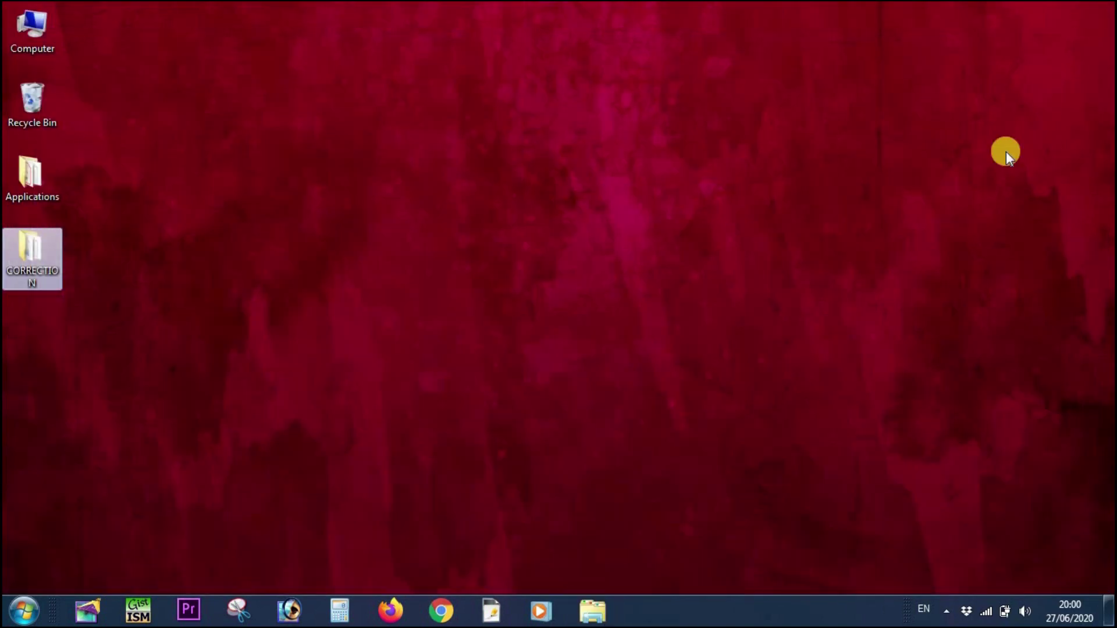
- Open the e-Filing portal from Firefox's bookmark and close the promotional popup
left_click(391, 607)
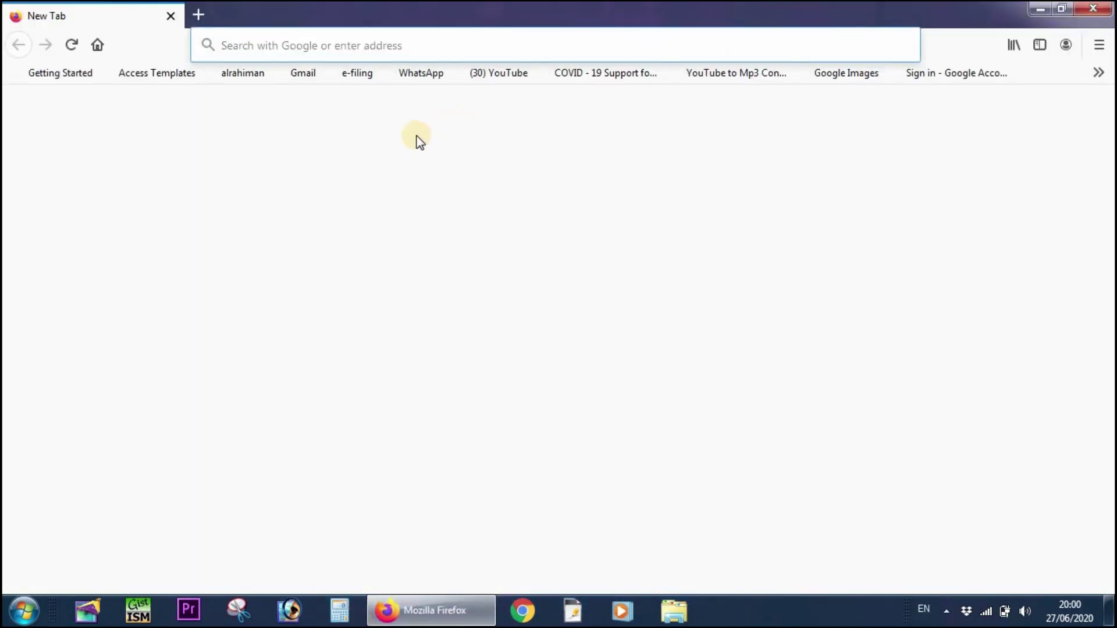
left_click(351, 74)
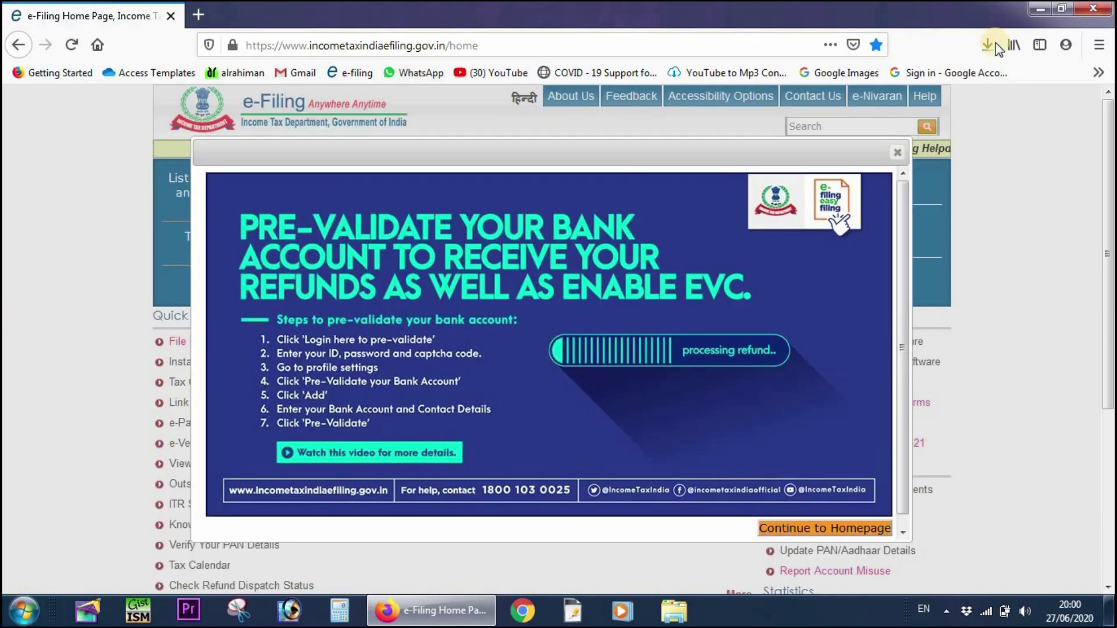
left_click(897, 153)
- Log in with the deductor's user ID and captcha code, forcing login over the old session
left_click(845, 241)
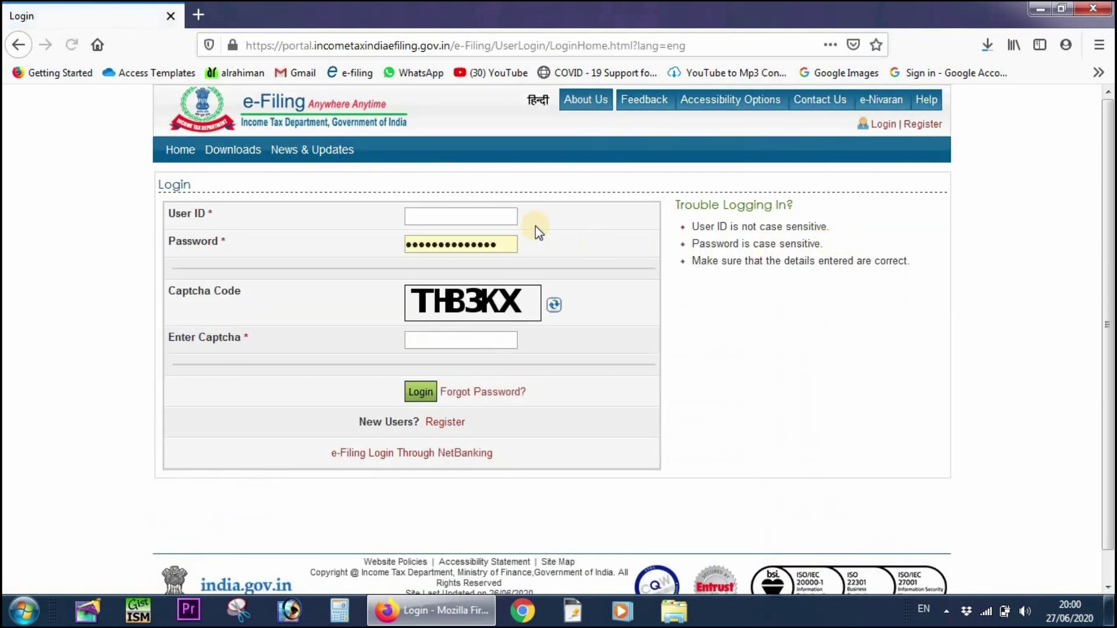
left_click(474, 214)
left_click(495, 340)
type("THB3K")
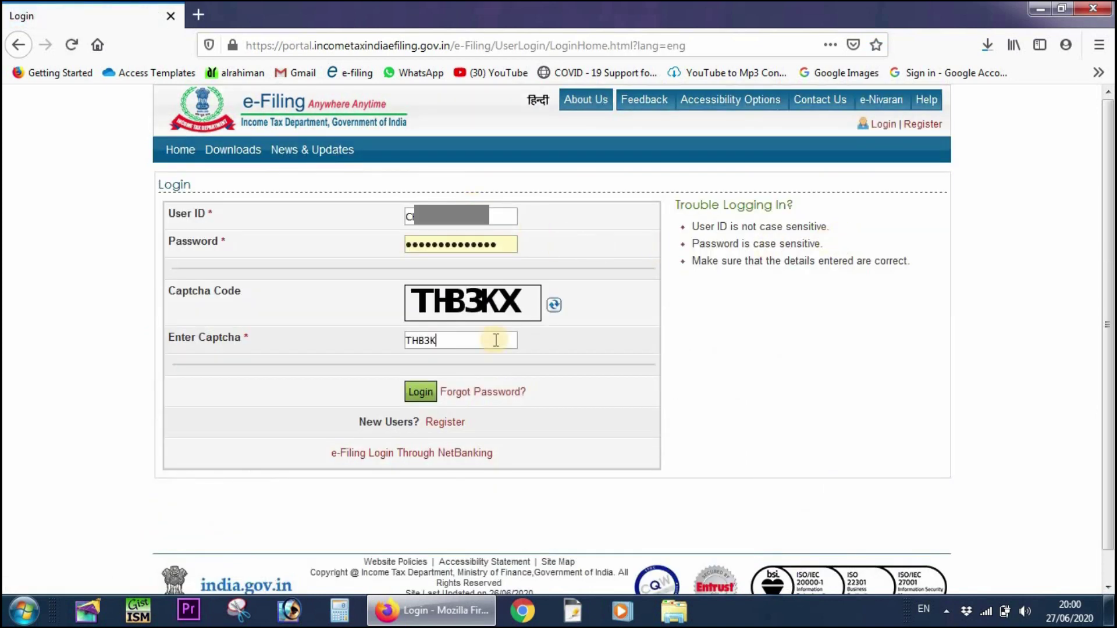
type("X")
left_click(420, 393)
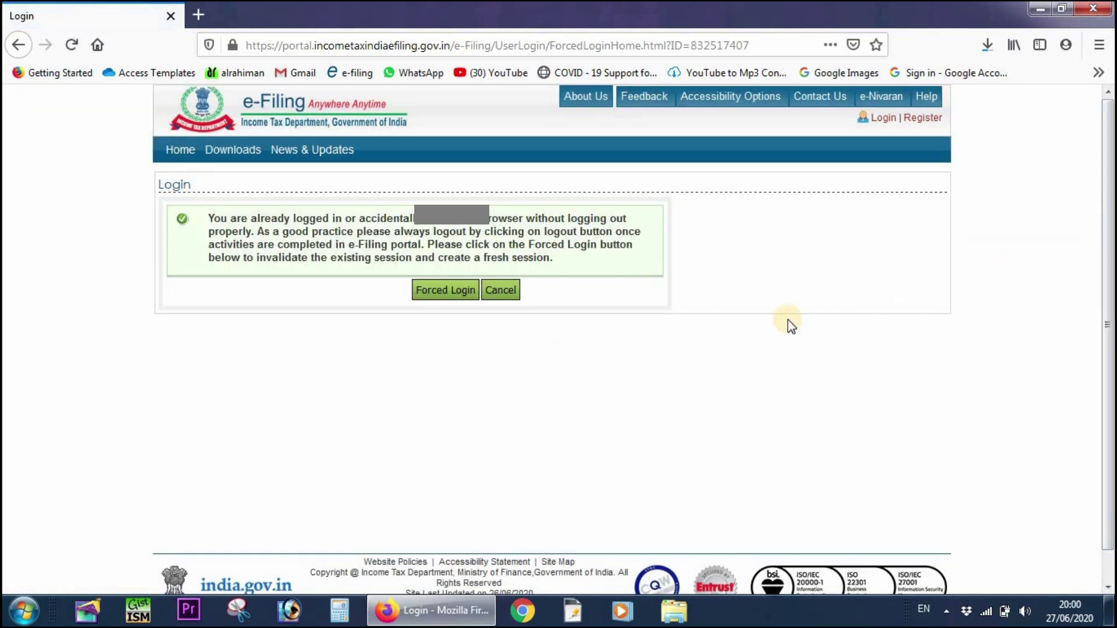
left_click(427, 294)
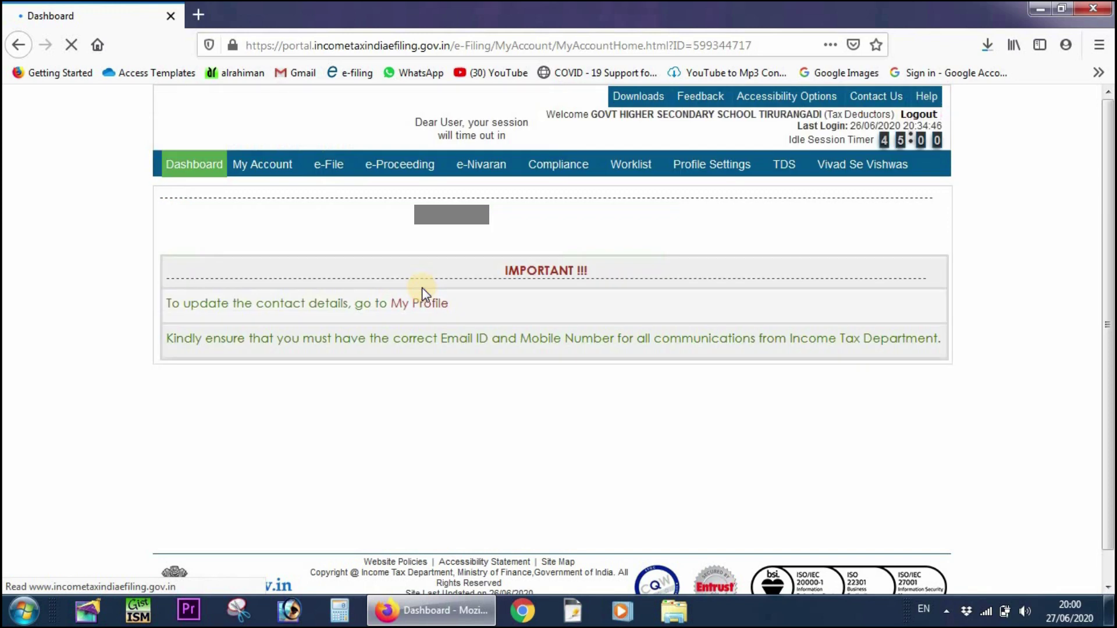
- Open the Upload TDS page and set FVU version 6.7 and financial year 2019-20
left_click(787, 173)
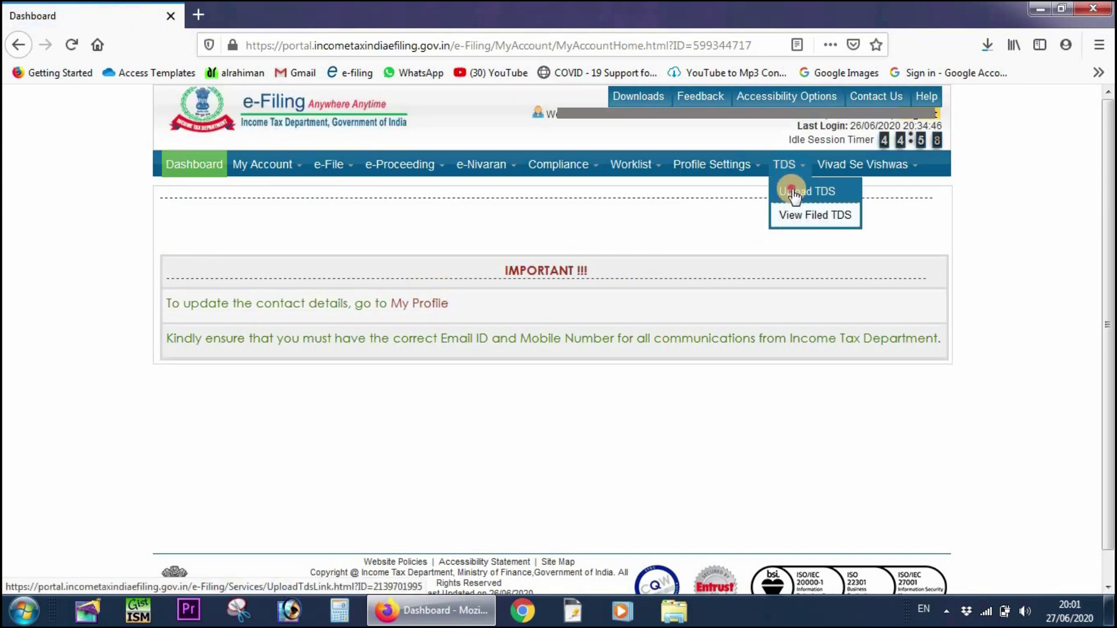
left_click(792, 190)
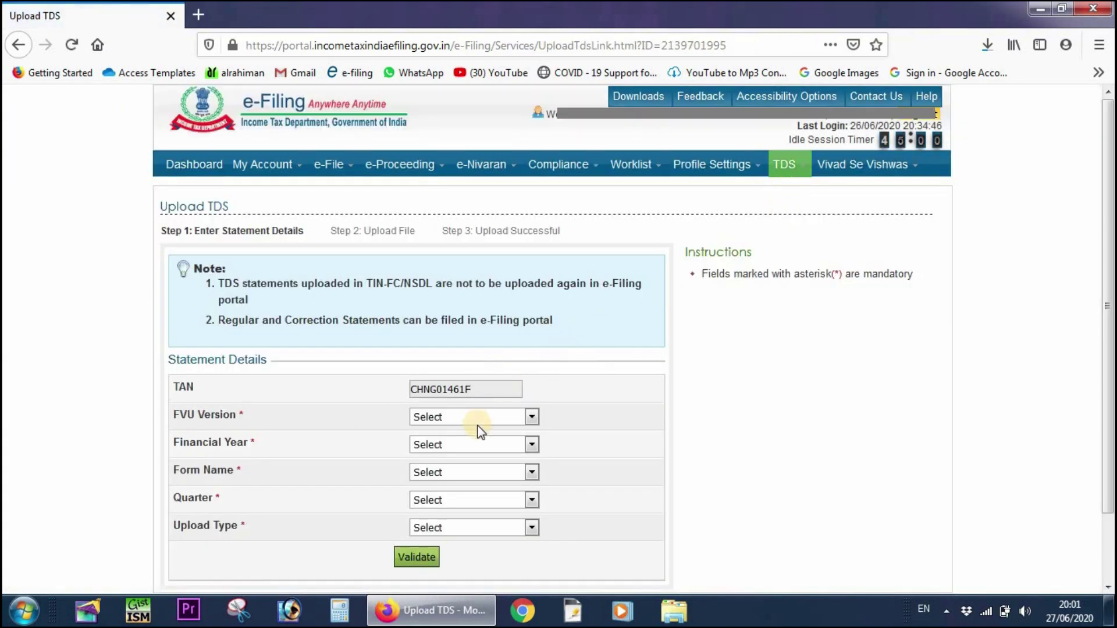
left_click(478, 418)
left_click(462, 456)
left_click(459, 443)
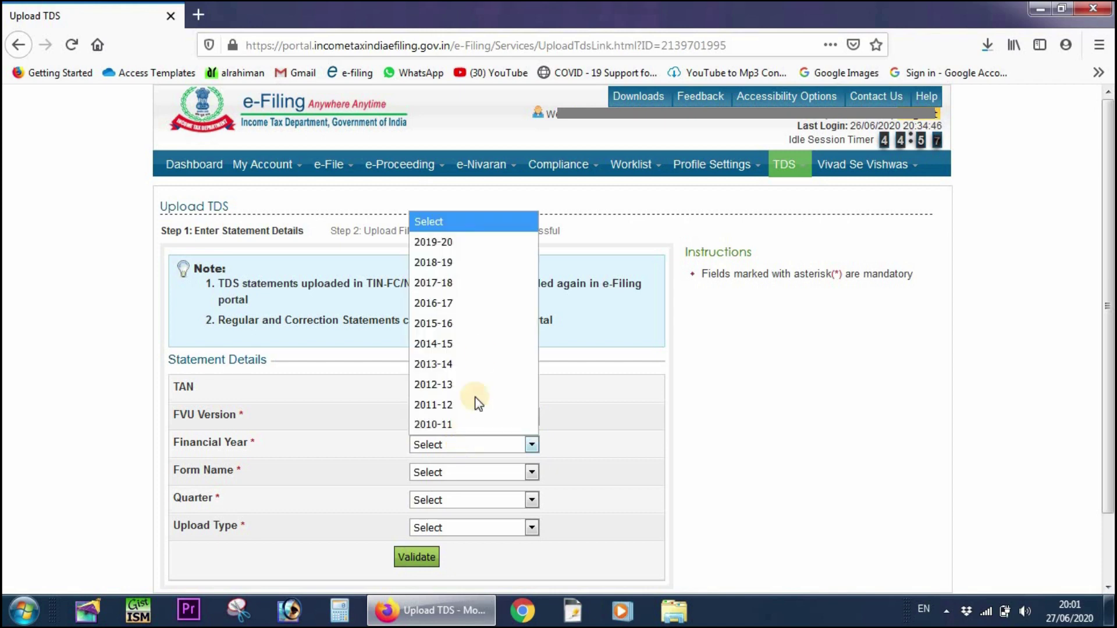
left_click(474, 242)
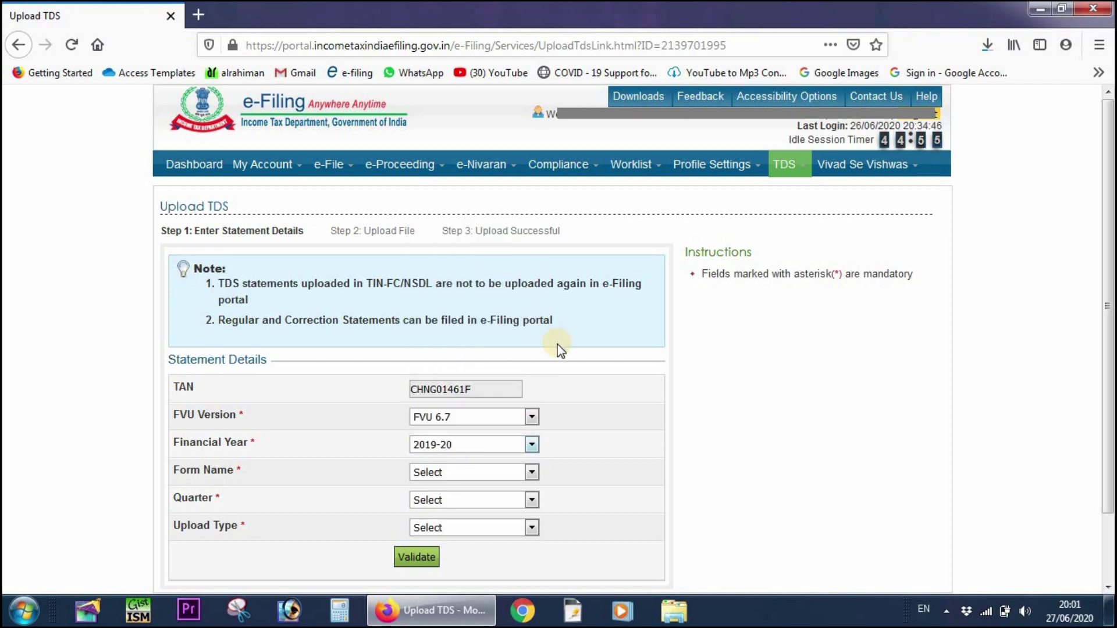
- Set Form No. 24Q, quarter Q4 and upload type Correction
scroll(558, 346, "down", 2)
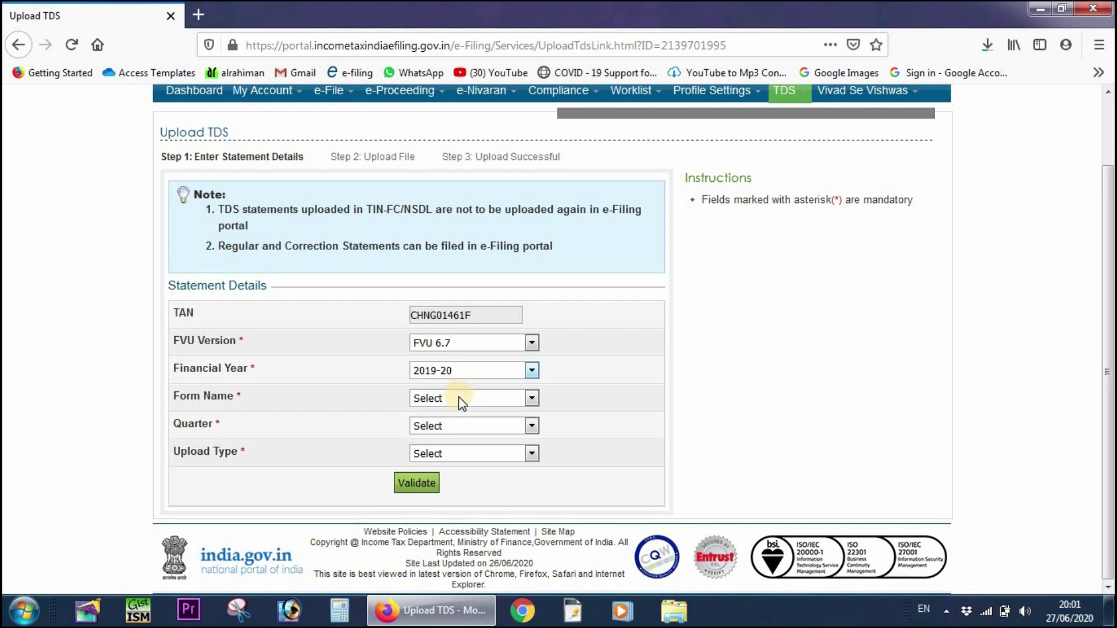
left_click(459, 399)
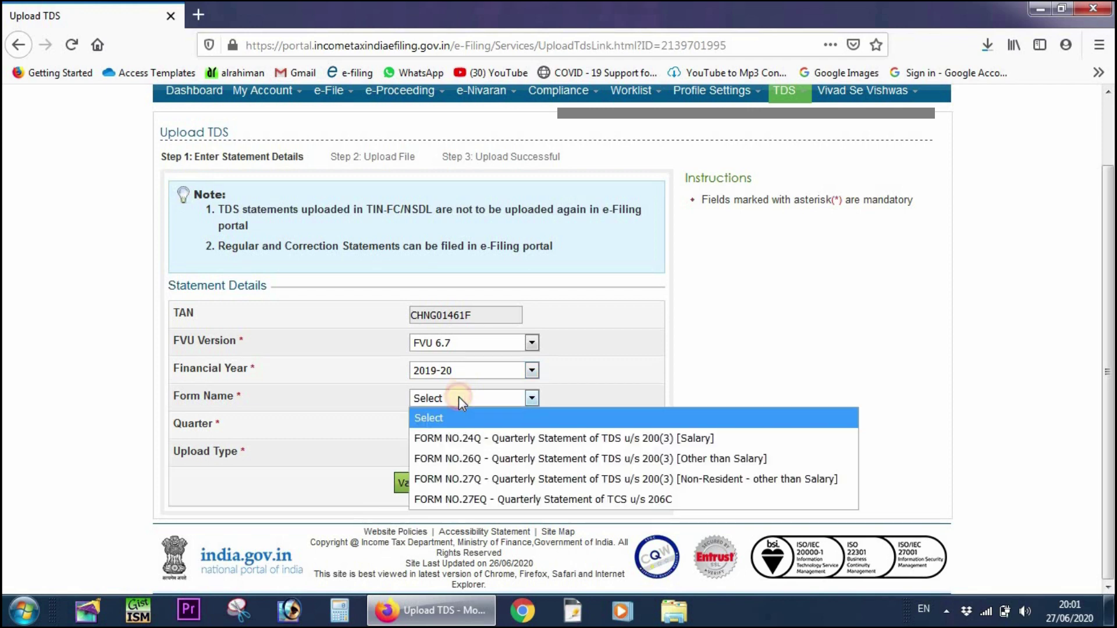
left_click(453, 438)
left_click(456, 427)
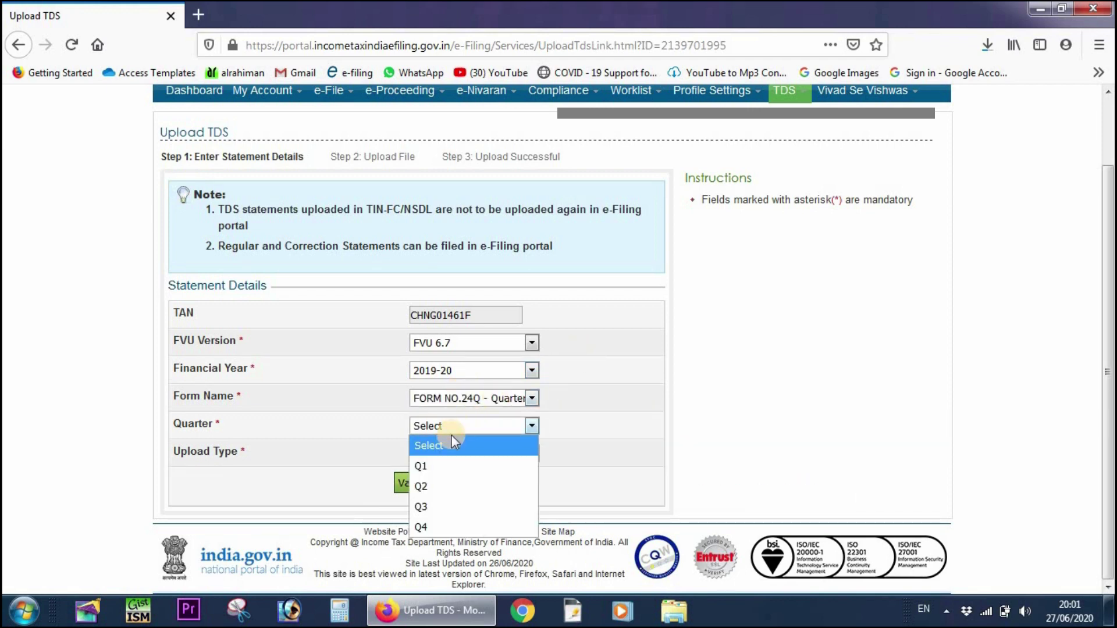
left_click(431, 527)
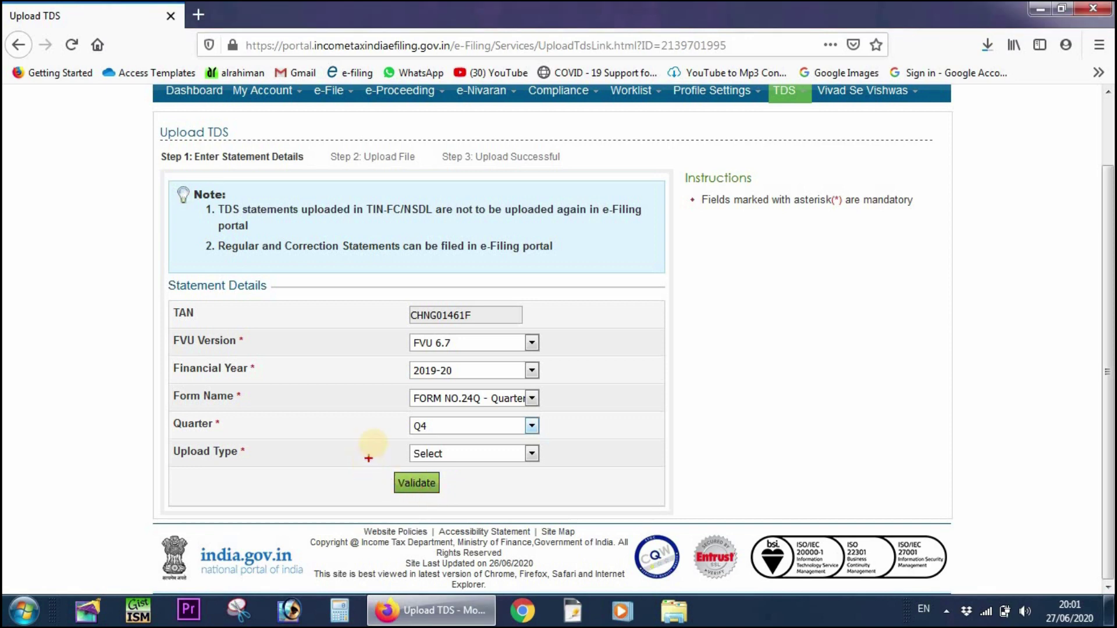
mouse_move(373, 438)
left_mouse_down()
mouse_move(407, 462)
mouse_move(560, 467)
left_mouse_up()
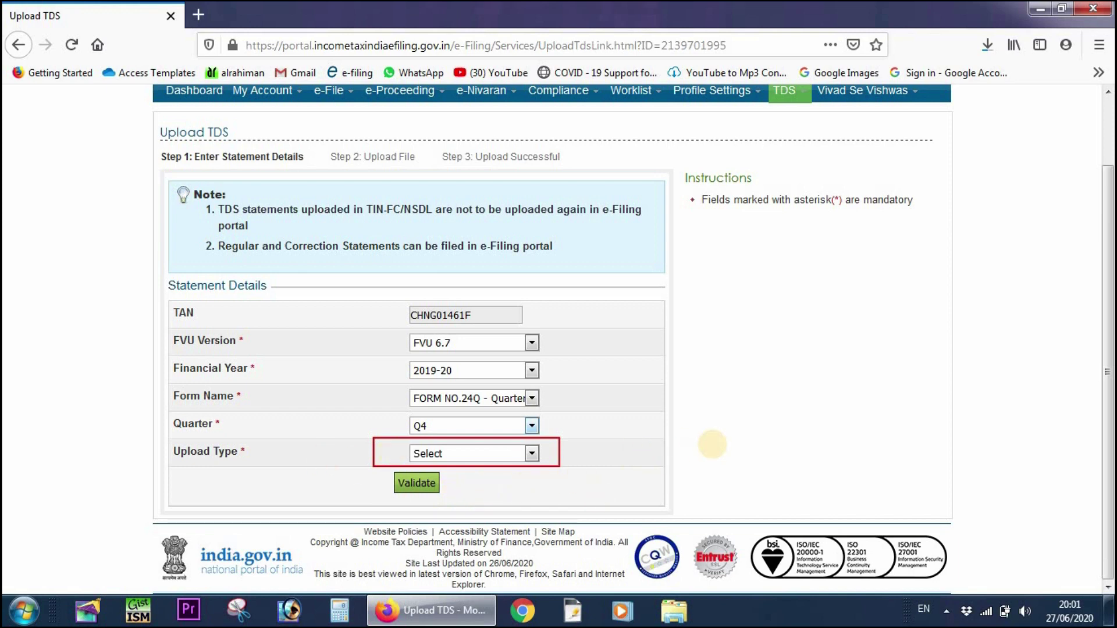
left_click(531, 453)
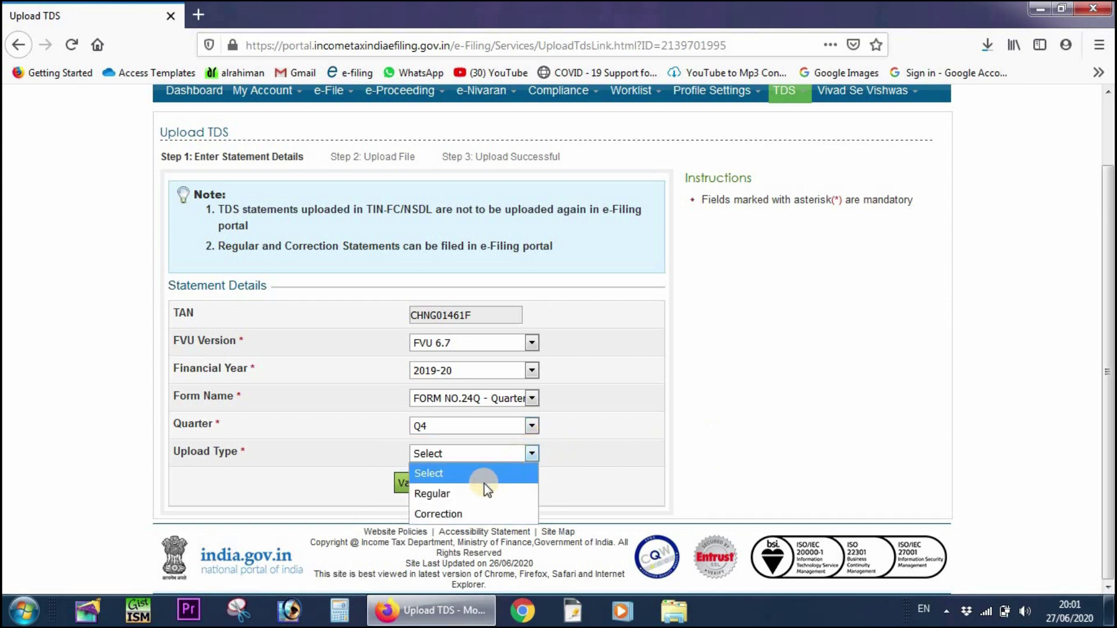
left_click(448, 506)
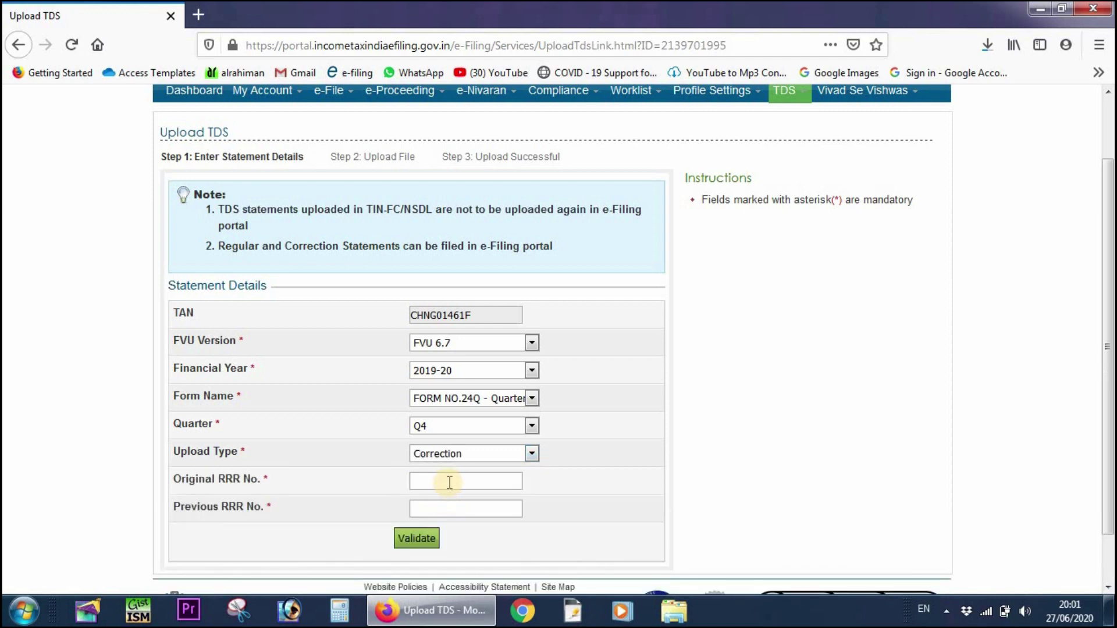
- Paste the original RRR number into the correction details
left_click(448, 481)
scroll(706, 377, "down", 2)
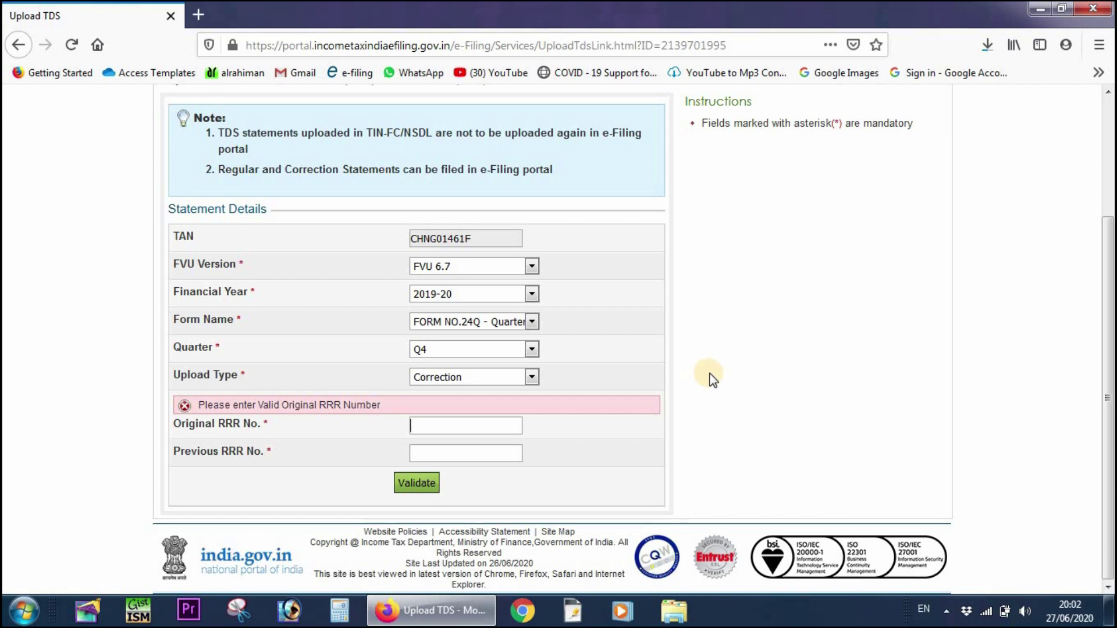
key("ctrl+v")
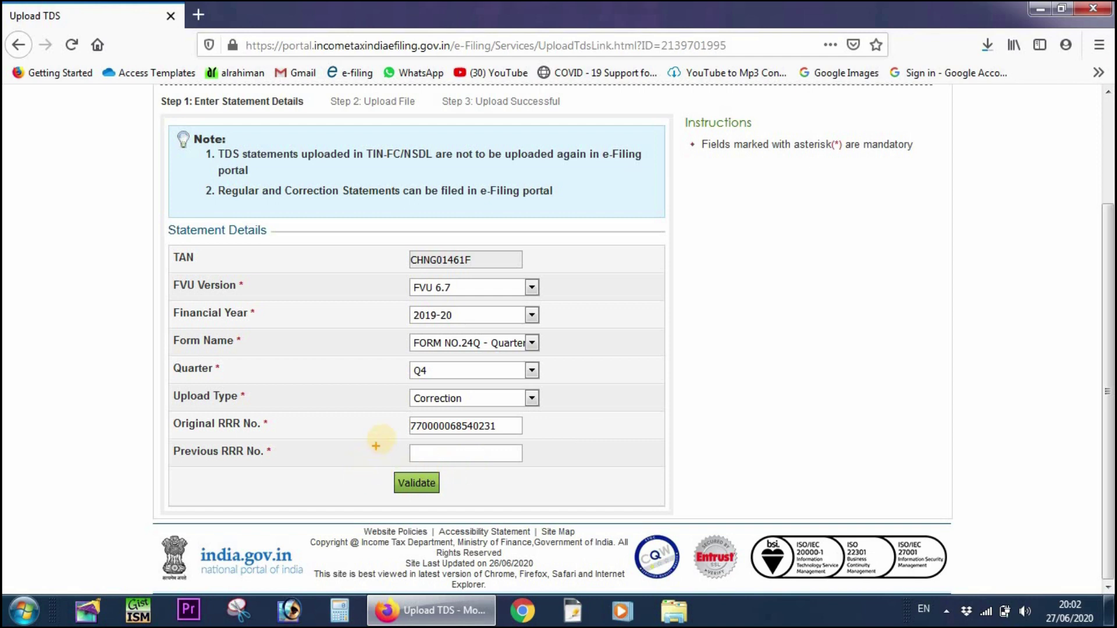
left_click_drag(381, 438, 531, 470)
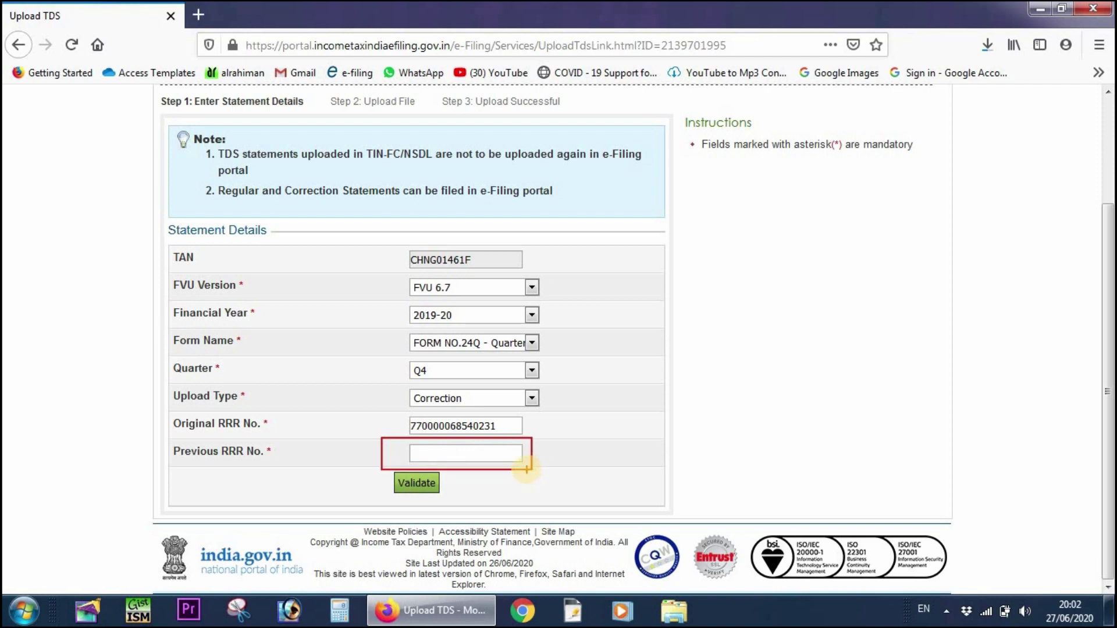
key("Escape")
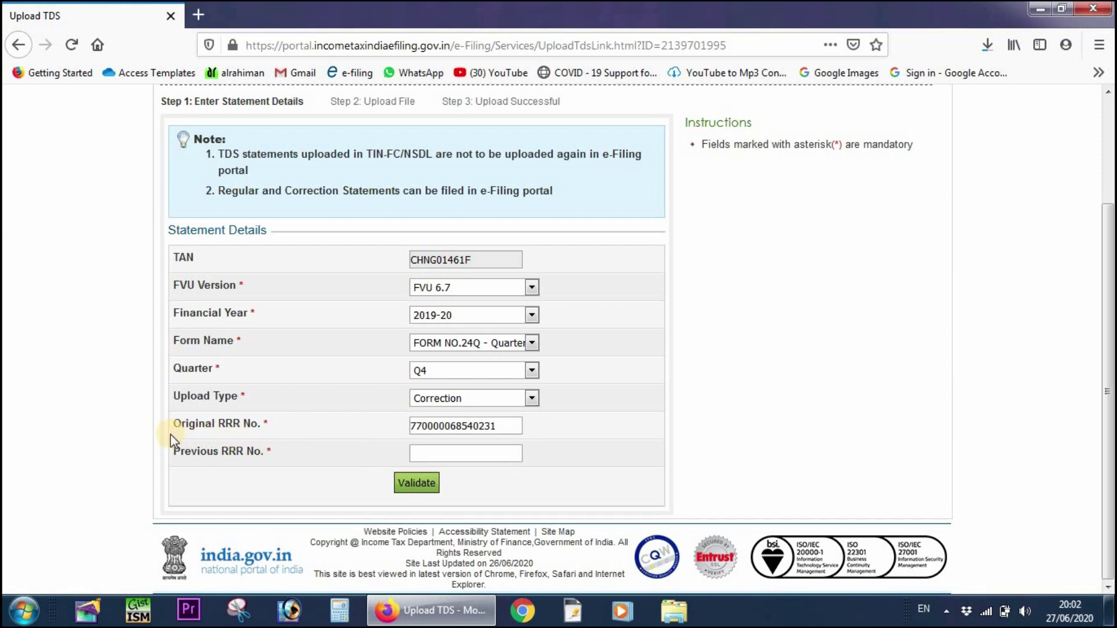
- Paste the previous RRR number and validate the details to reach Step 2: Upload File
key("ctrl+2")
mouse_move(169, 438)
left_mouse_down()
mouse_move(211, 459)
mouse_move(357, 472)
left_mouse_up()
left_click_drag(433, 475, 544, 474)
left_click(433, 452)
key("ctrl+v")
left_click(418, 481)
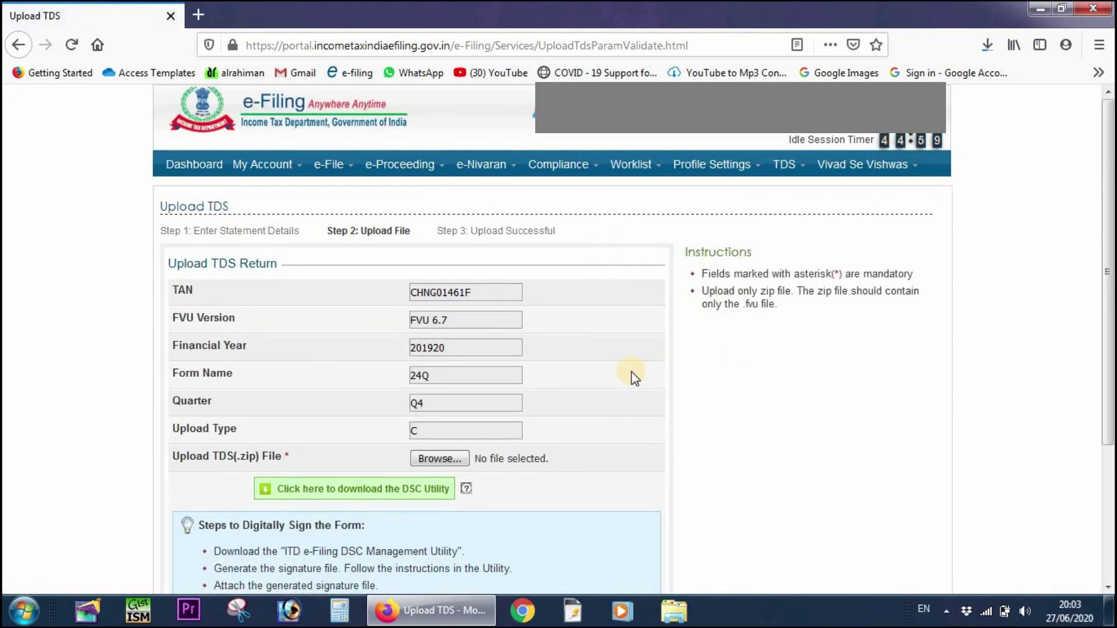
- Attach 24QCQ4.zip from Desktop\CORRECTION\Upload as the TDS file, then go to View Filed TDS
scroll(631, 373, "down", 3)
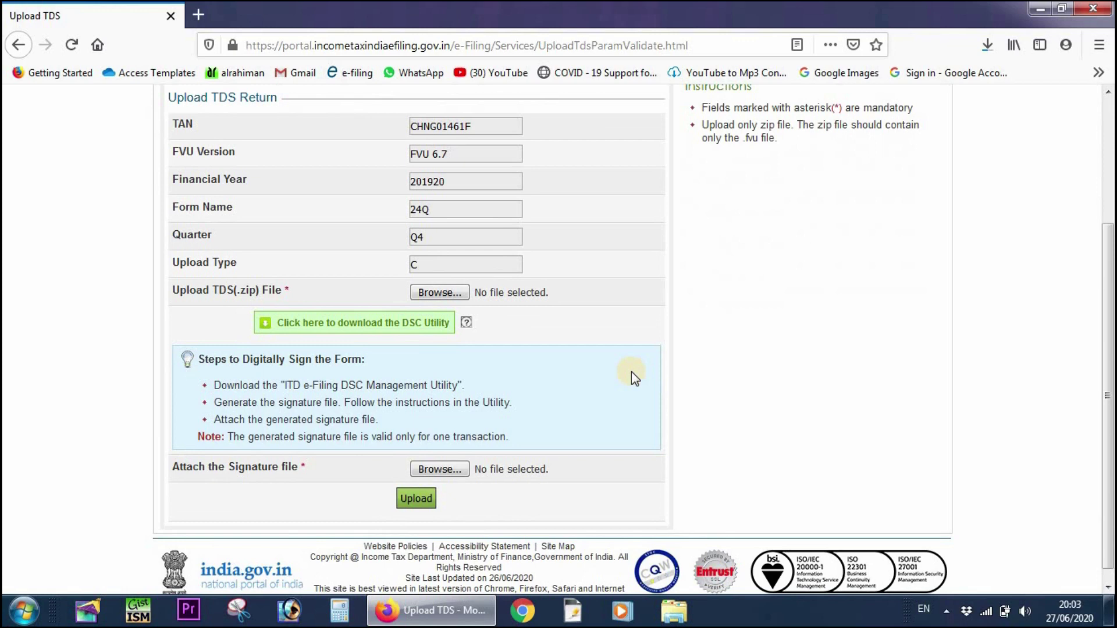
left_click(444, 296)
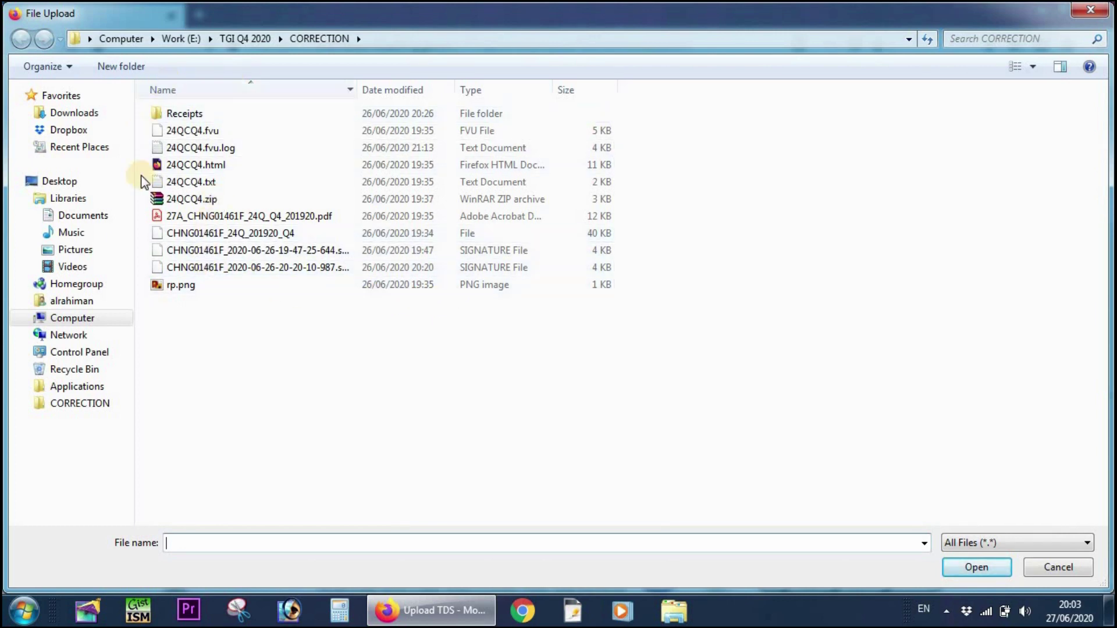
left_click(58, 181)
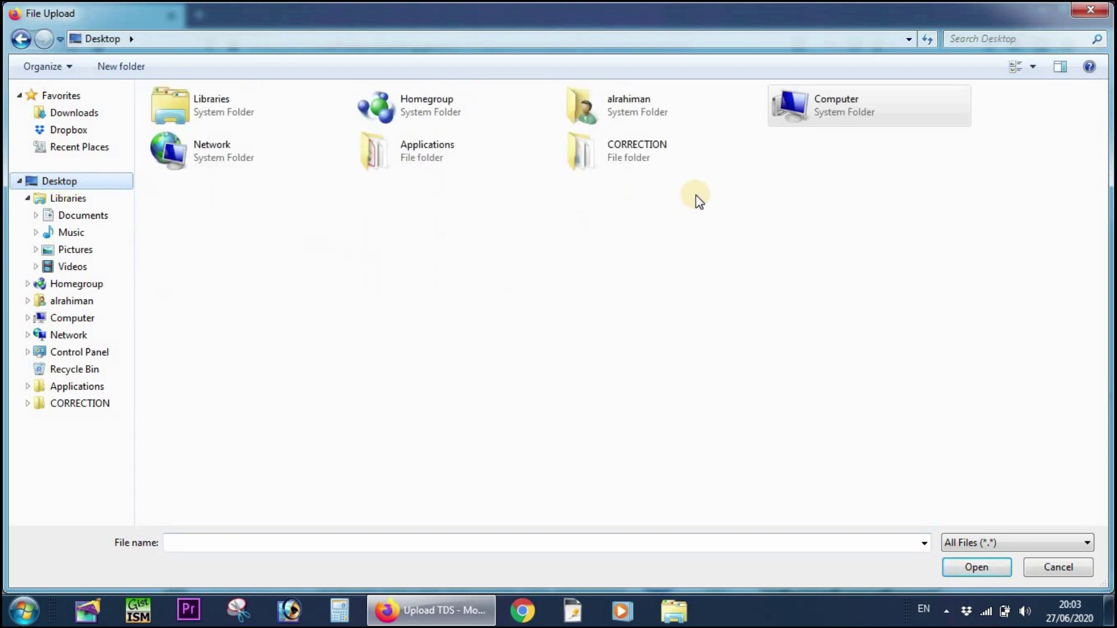
double_click(625, 153)
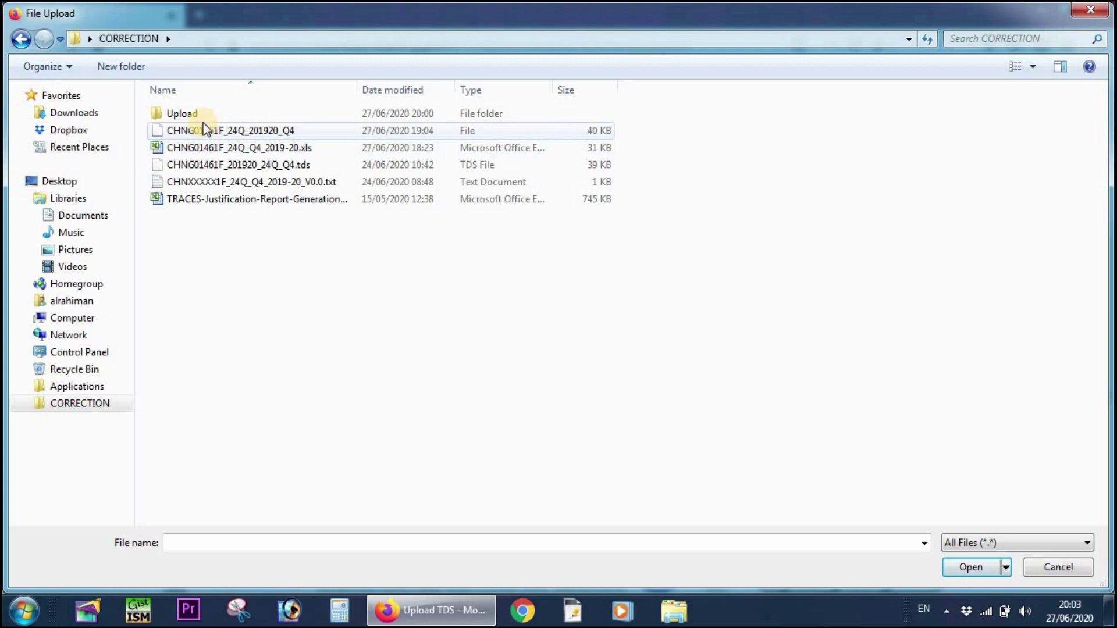
double_click(193, 114)
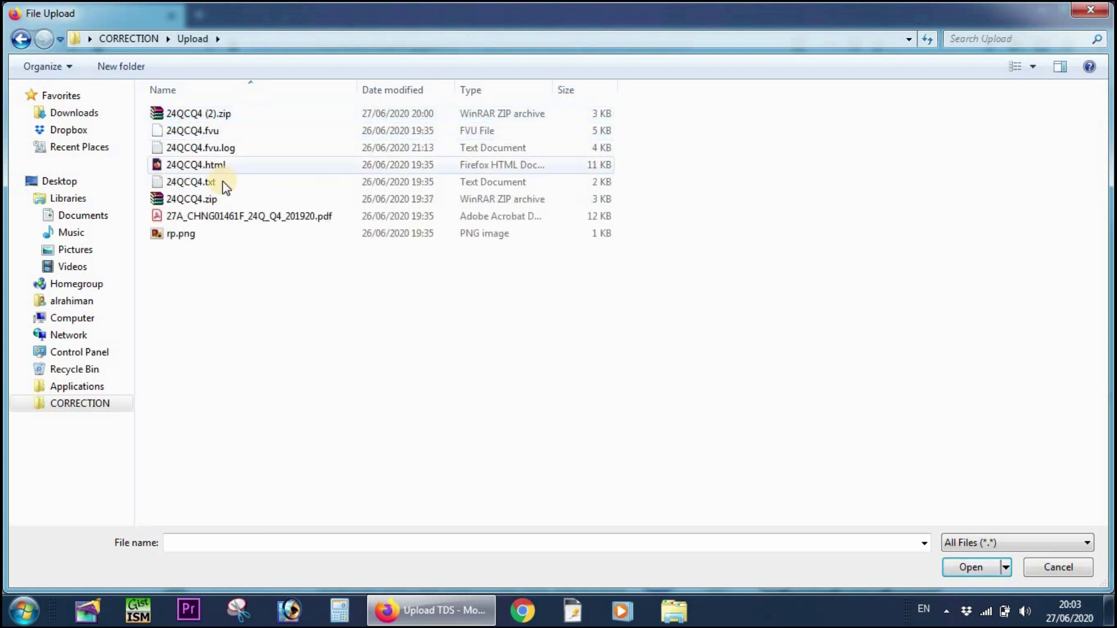
double_click(207, 201)
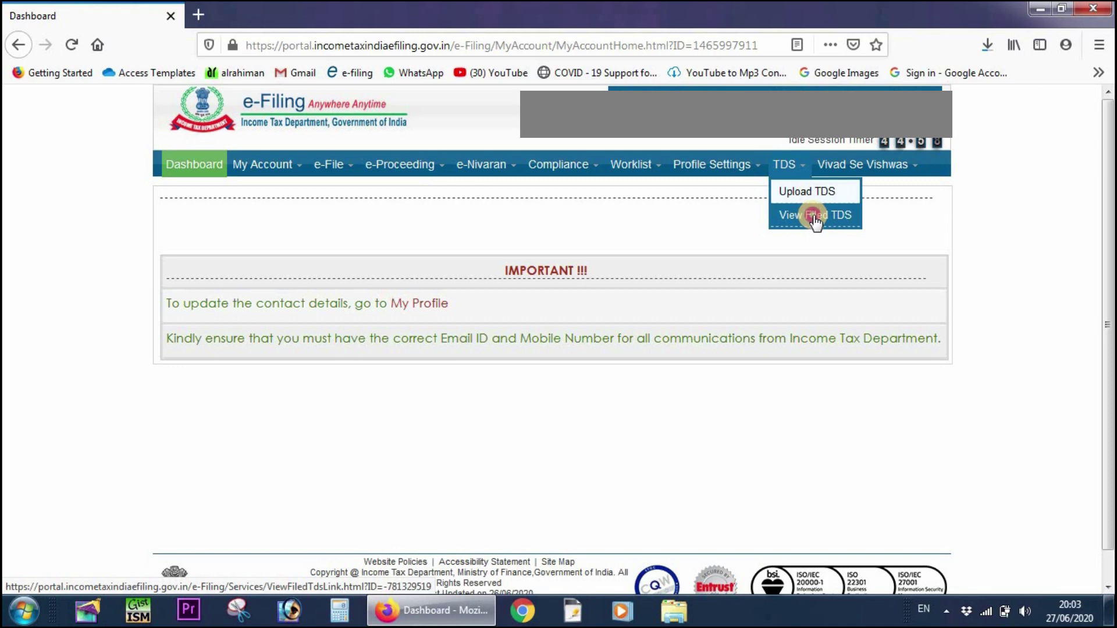
left_click(815, 217)
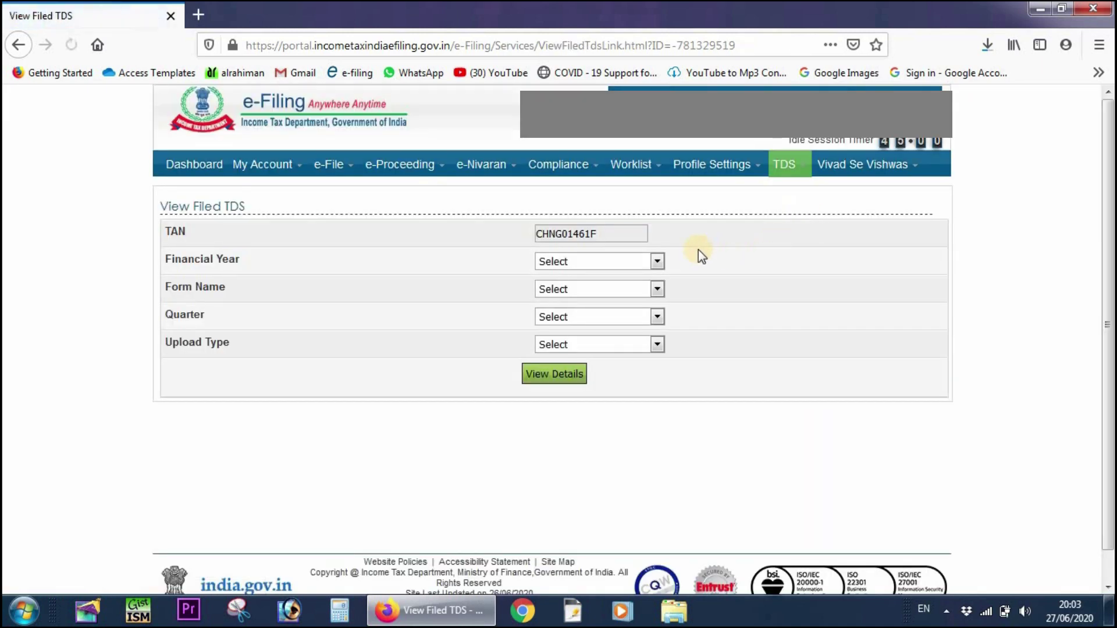
- Filter filed statements by 2019-20, Form 24Q, Q4 and Correction to view their details
left_click(640, 261)
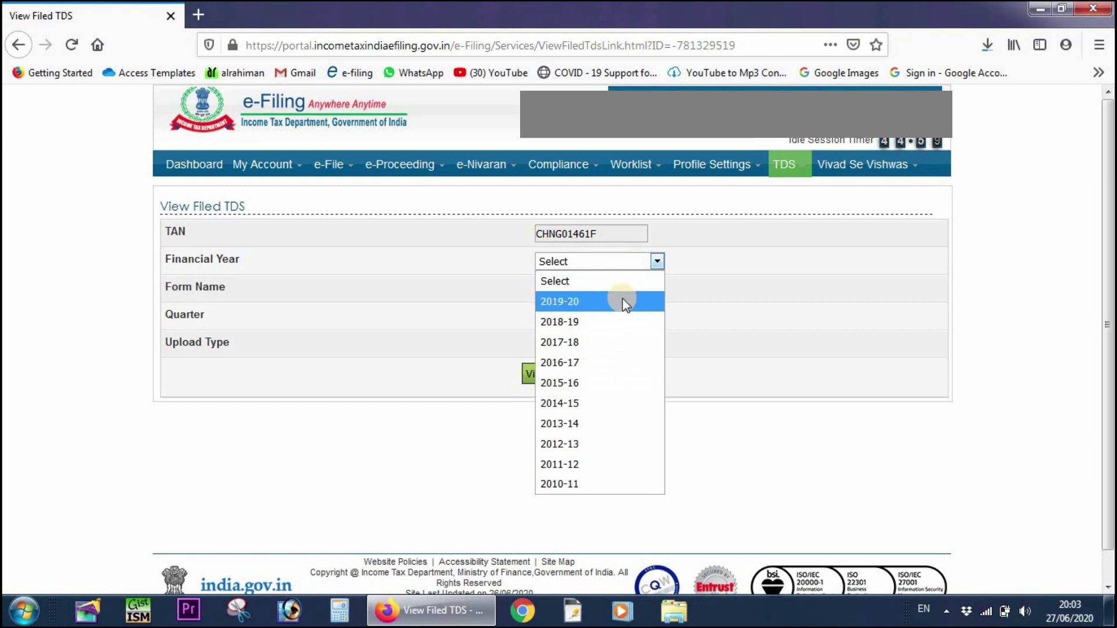
left_click(623, 299)
left_click(621, 289)
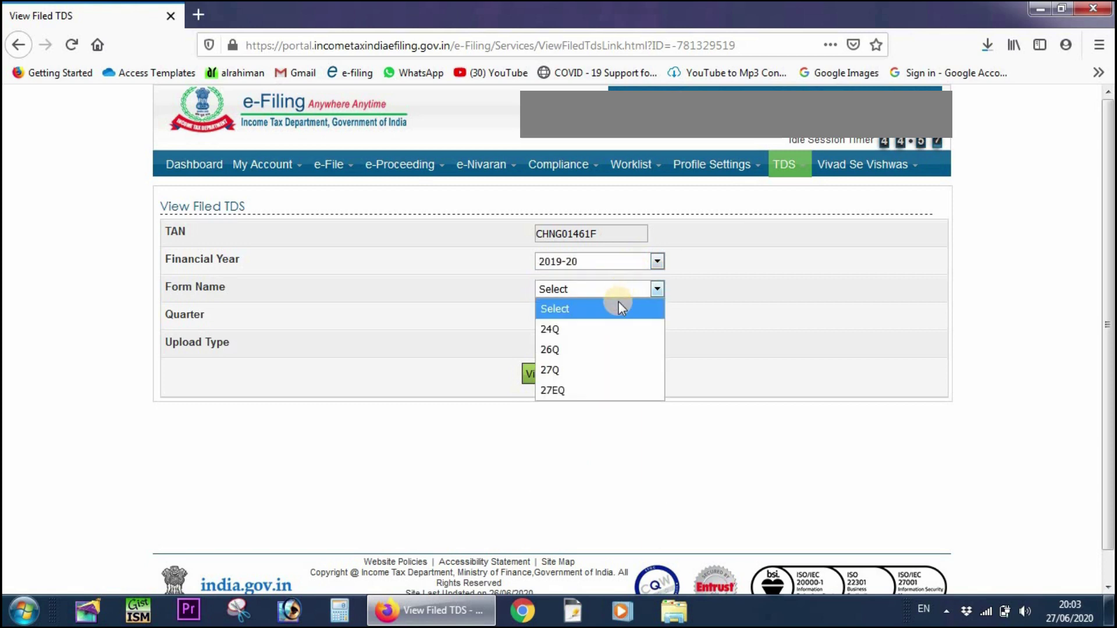
left_click(613, 328)
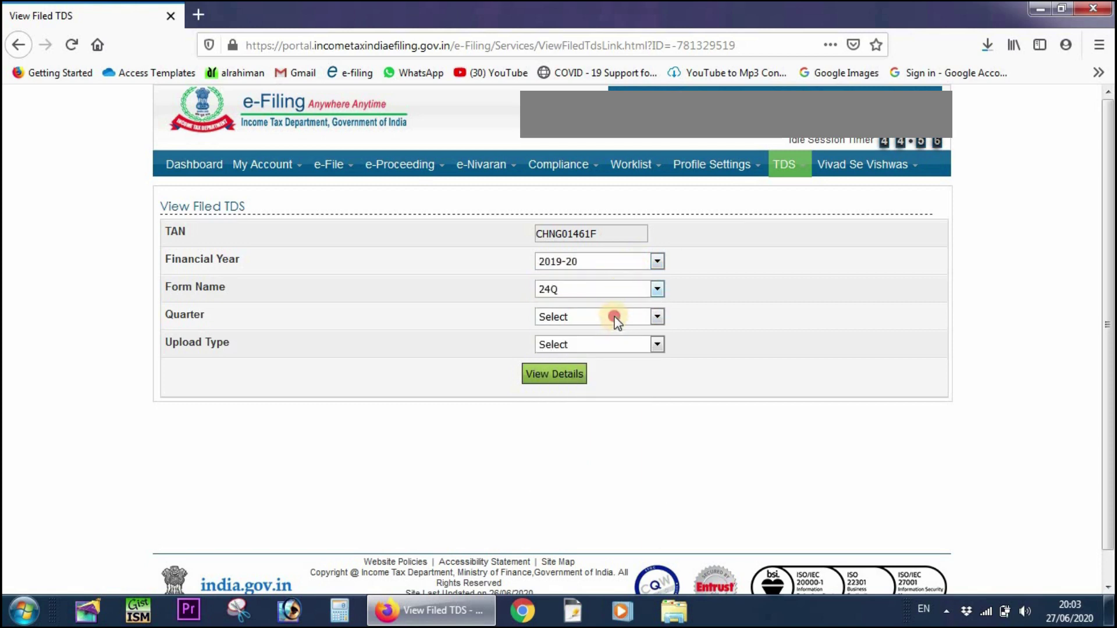
left_click(614, 320)
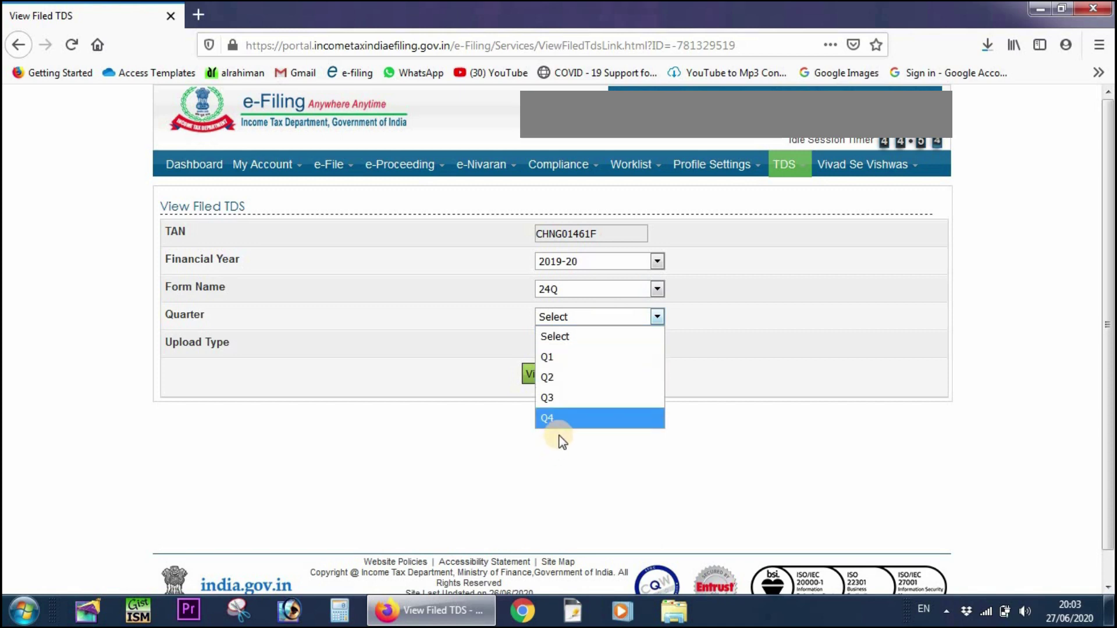
left_click(560, 420)
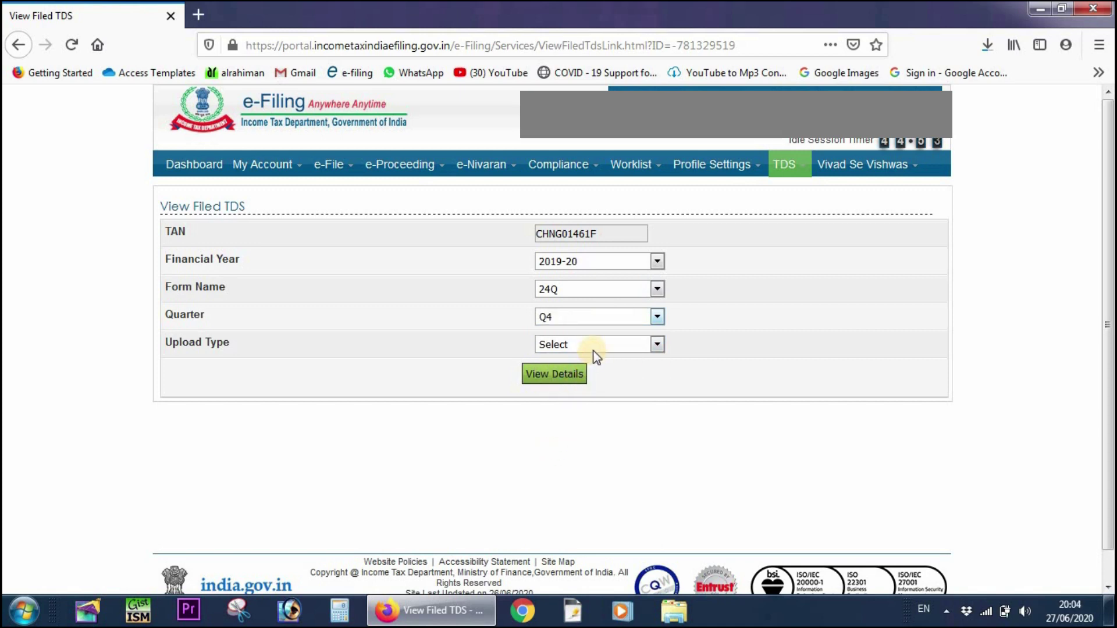
left_click(592, 347)
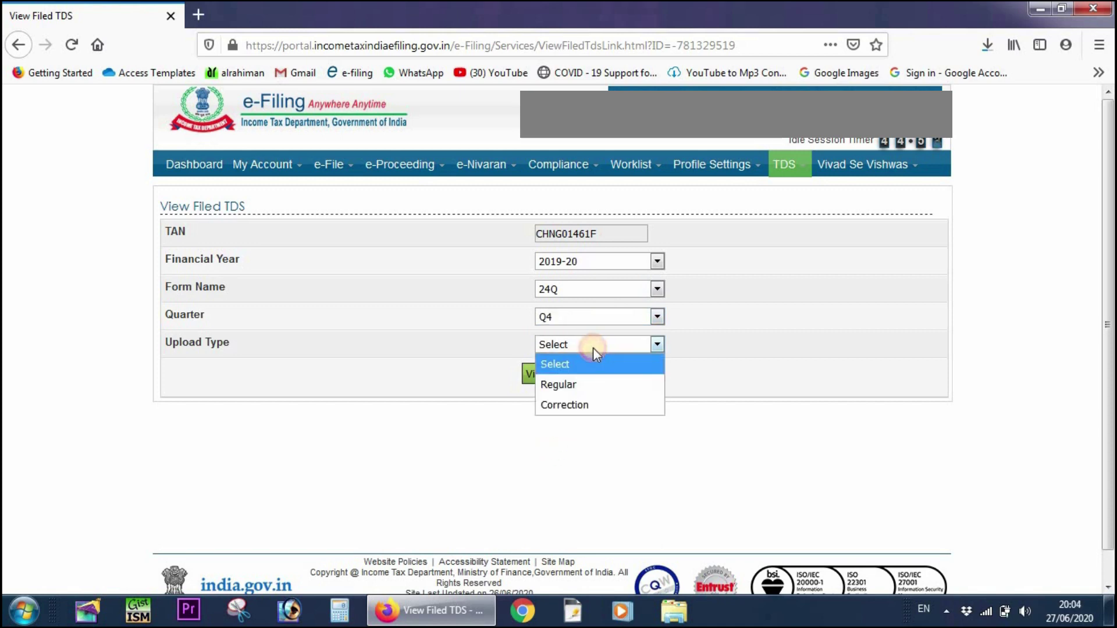
left_click(588, 405)
left_click(564, 381)
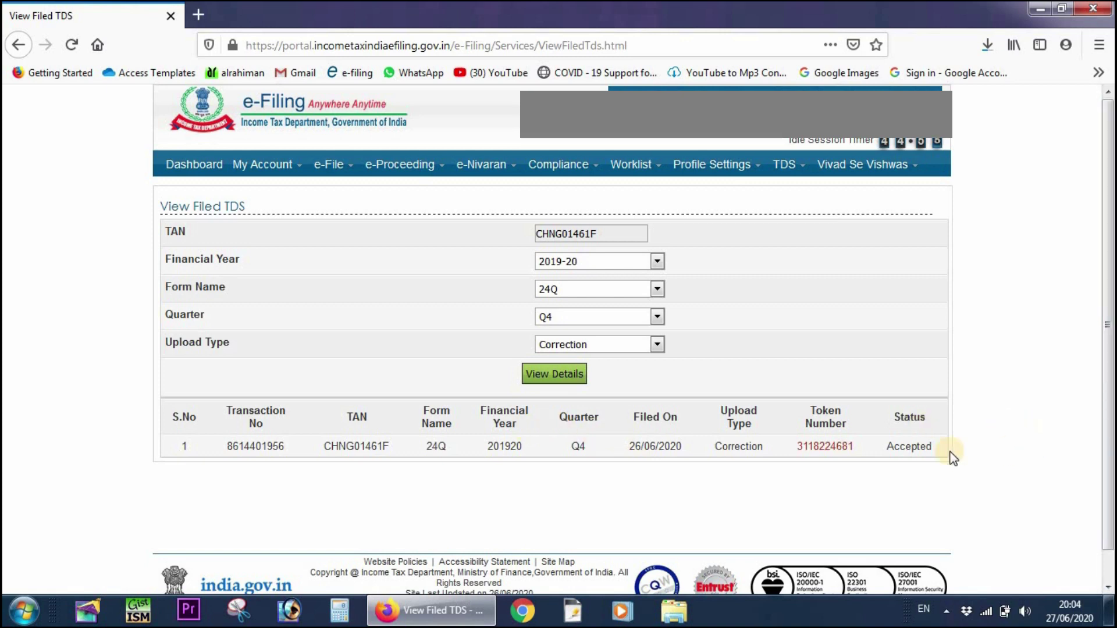
left_click(841, 446)
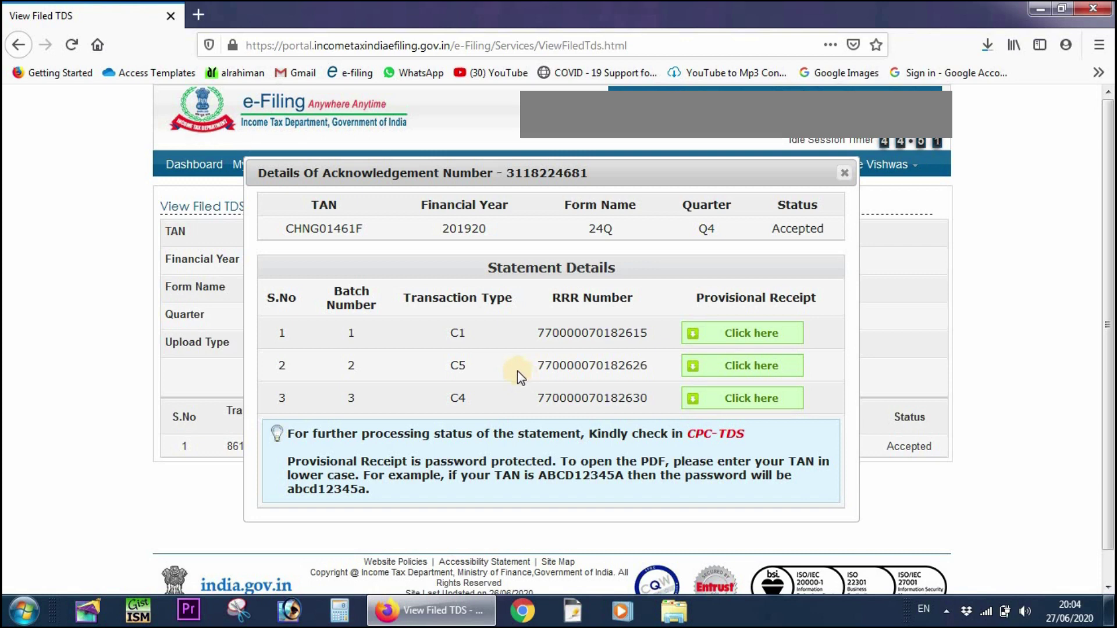
left_click(764, 337)
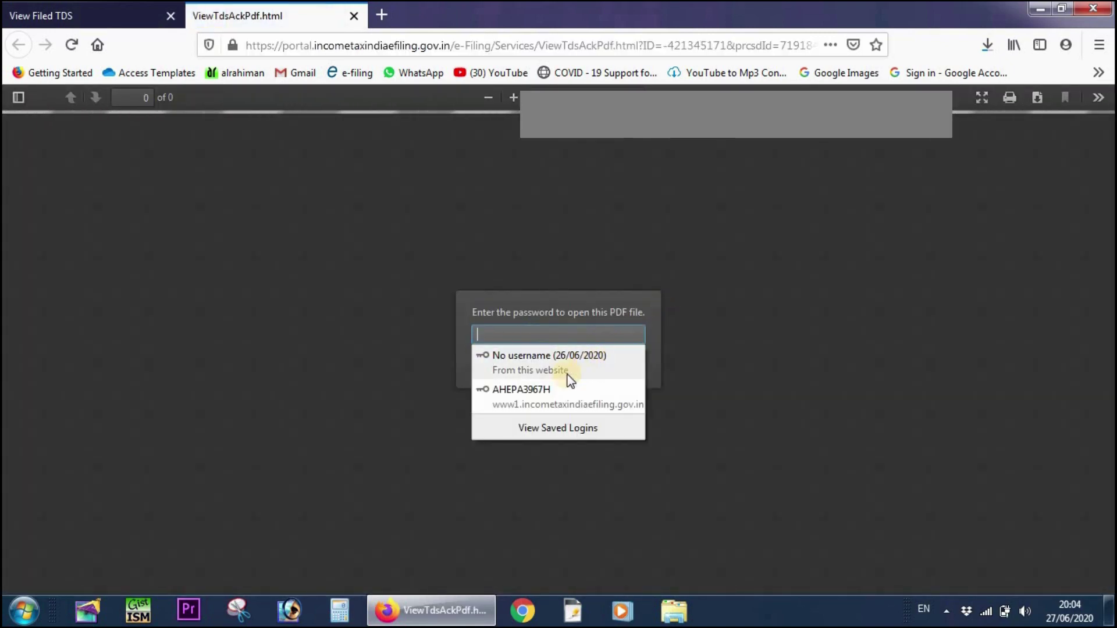
left_click(706, 332)
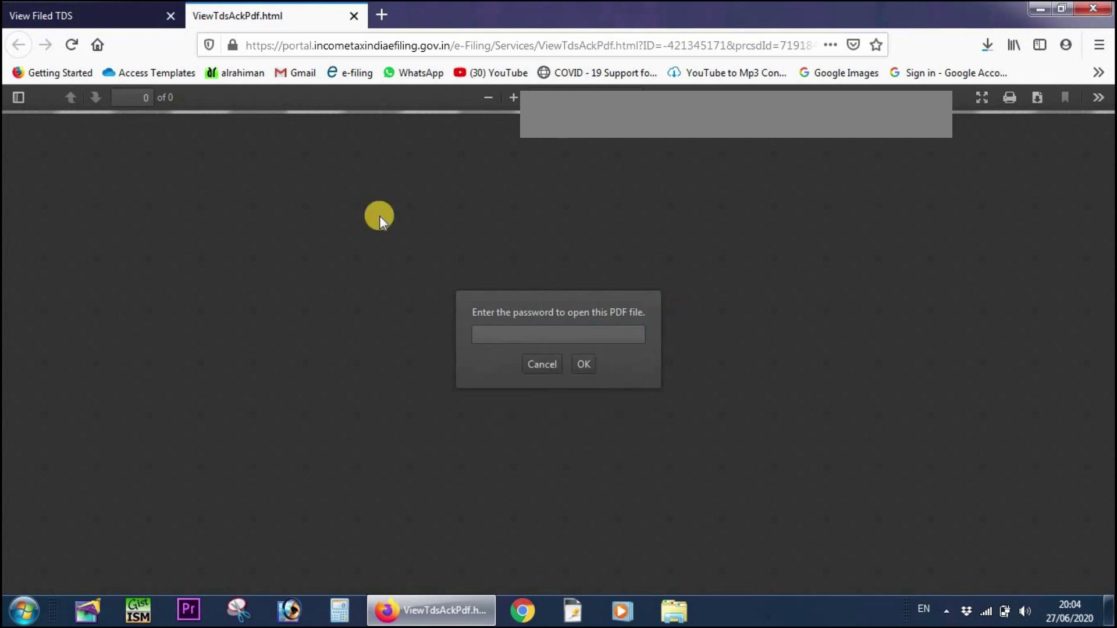
left_click(354, 15)
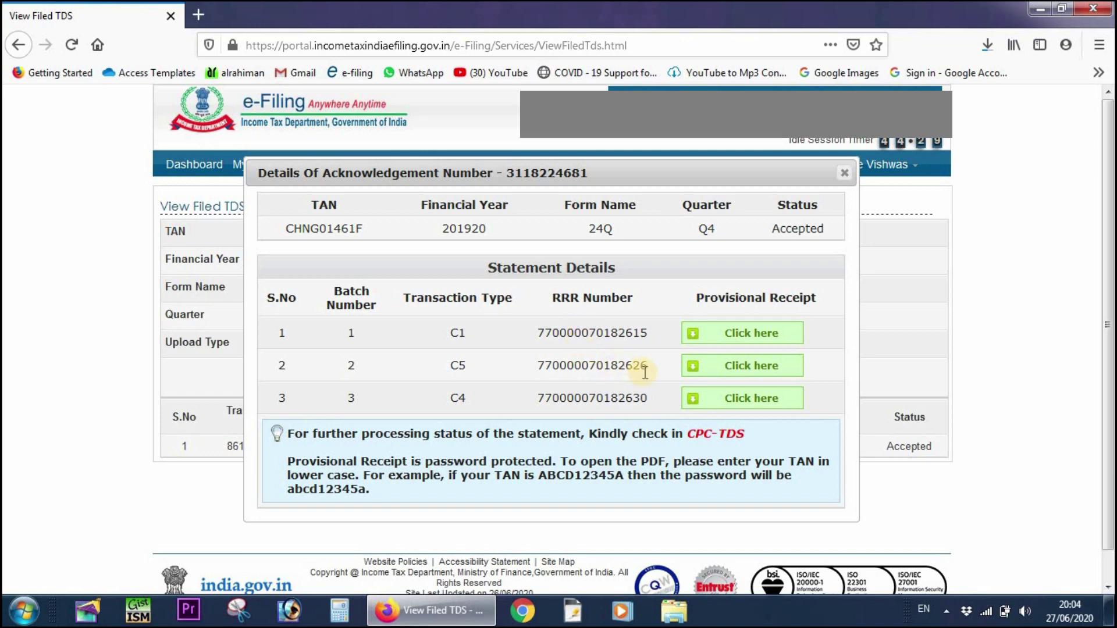
left_click(580, 366)
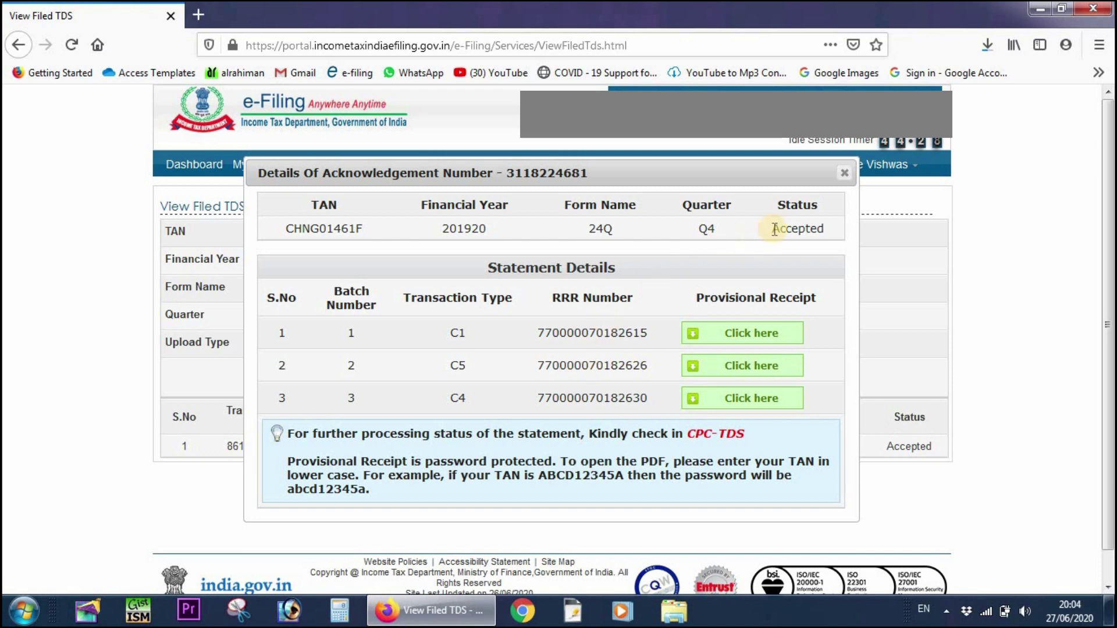
left_click(844, 174)
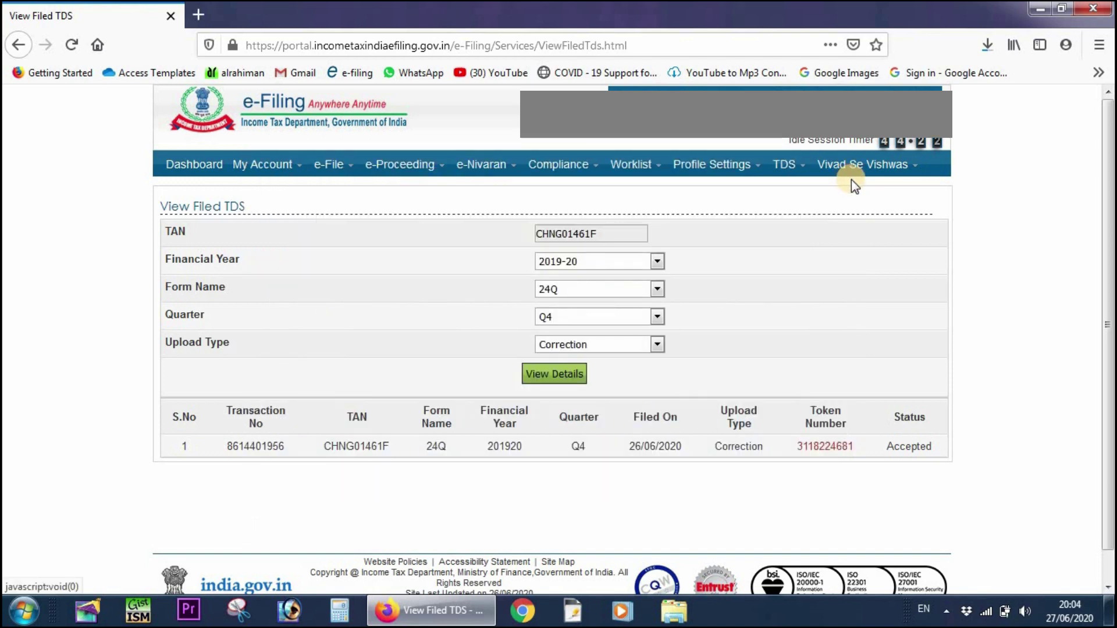
mouse_move(890, 164)
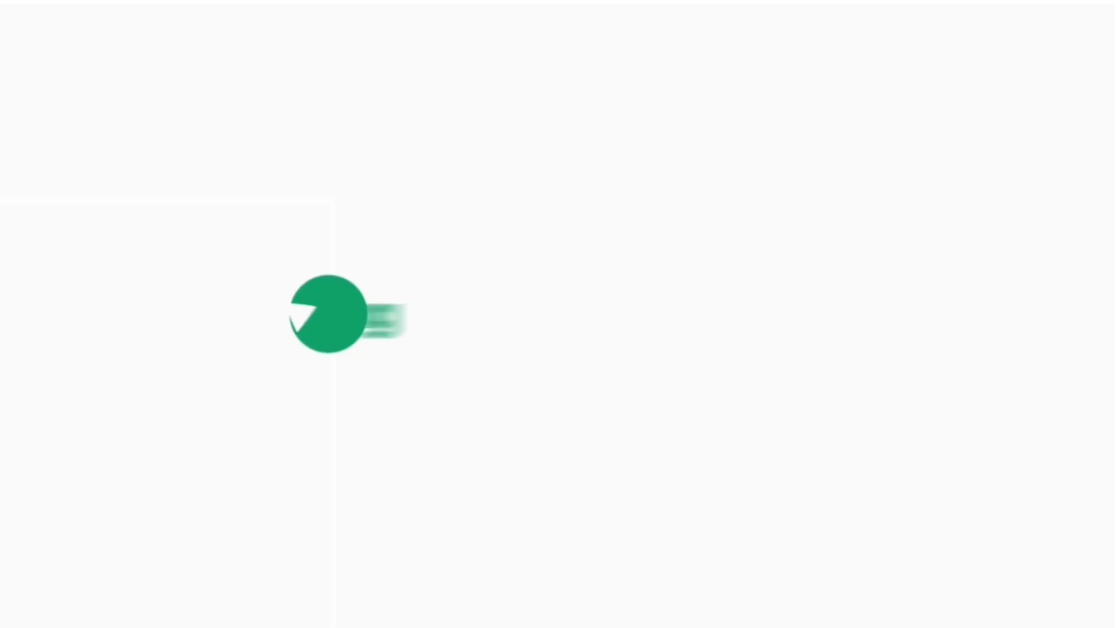